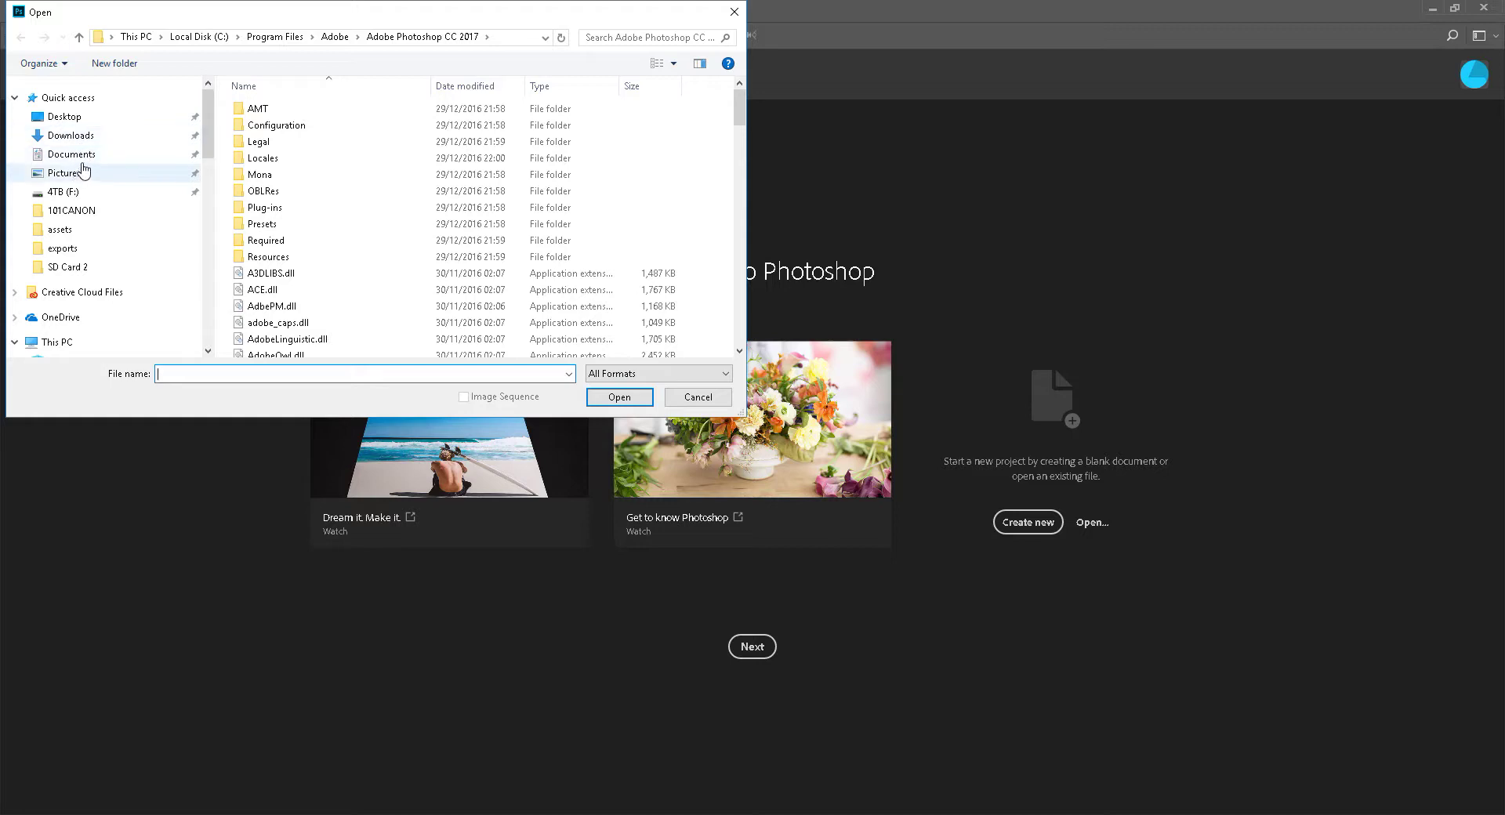
Step: Open the Wood_02 image from the FE > Normals > textures > assets folder on the Desktop
click(66, 116)
double_click(273, 226)
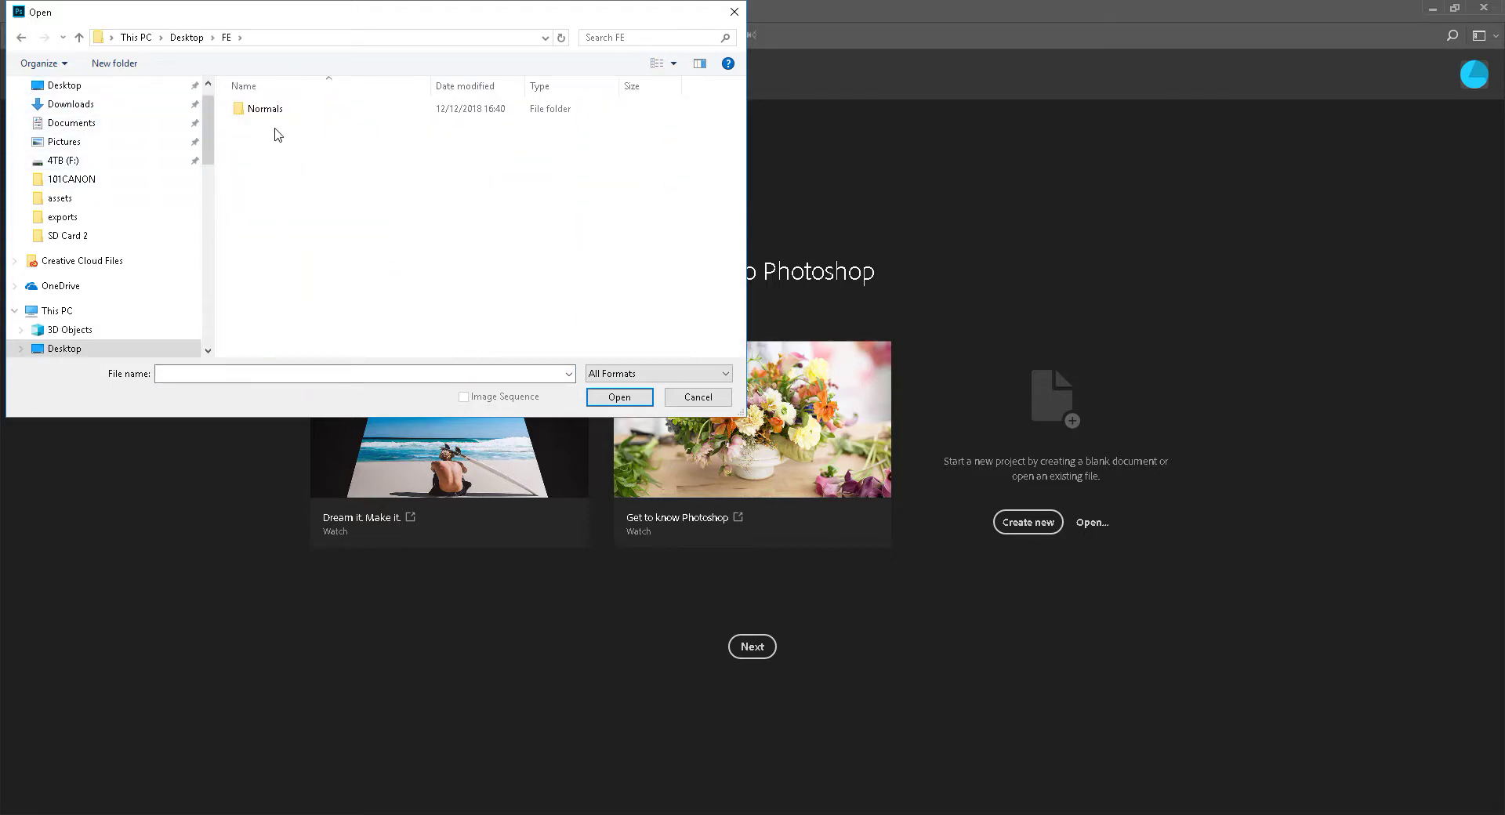
double_click(254, 105)
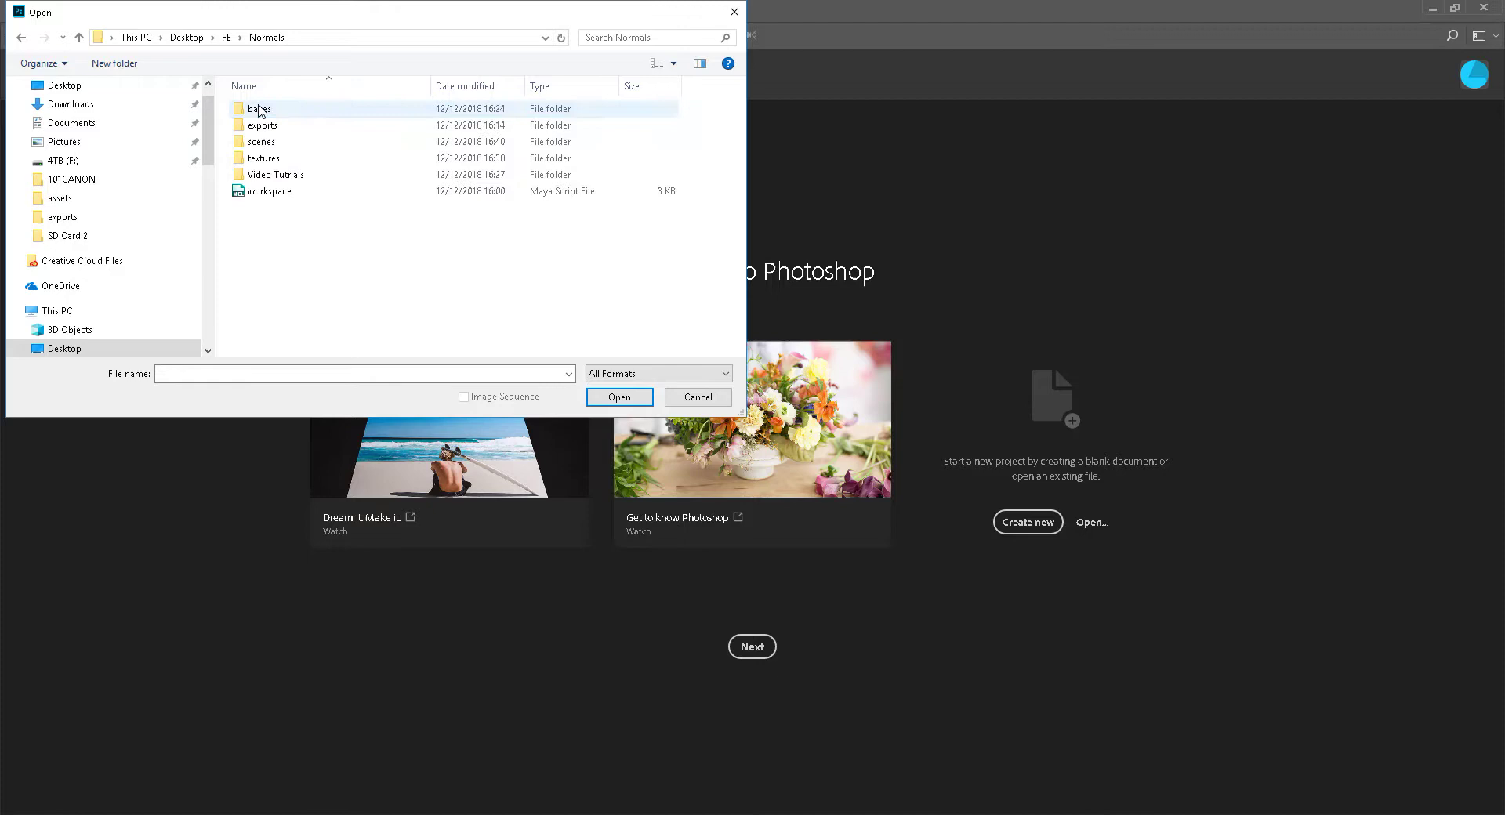
double_click(267, 157)
double_click(259, 109)
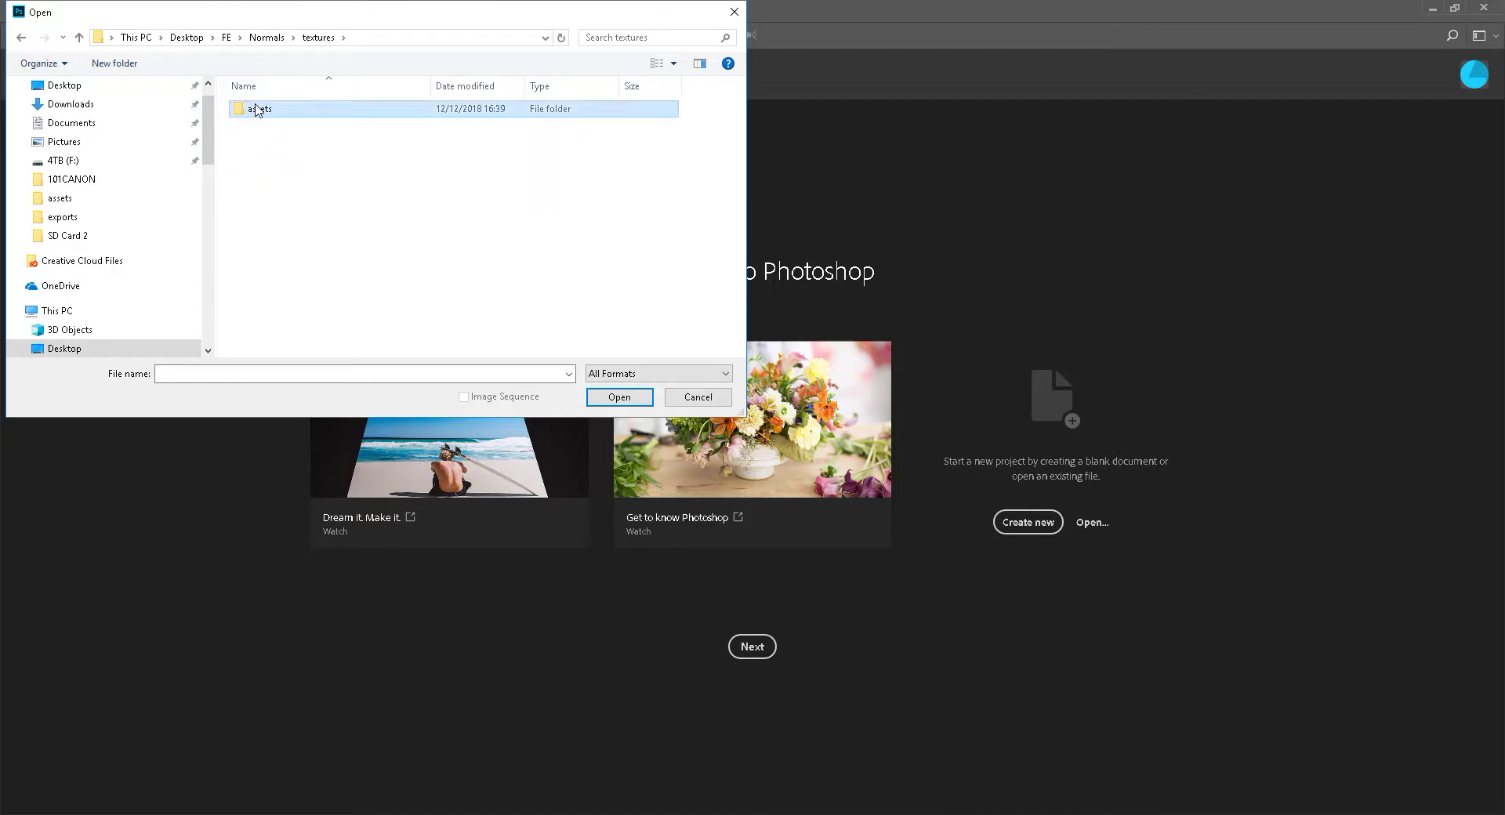
click(273, 126)
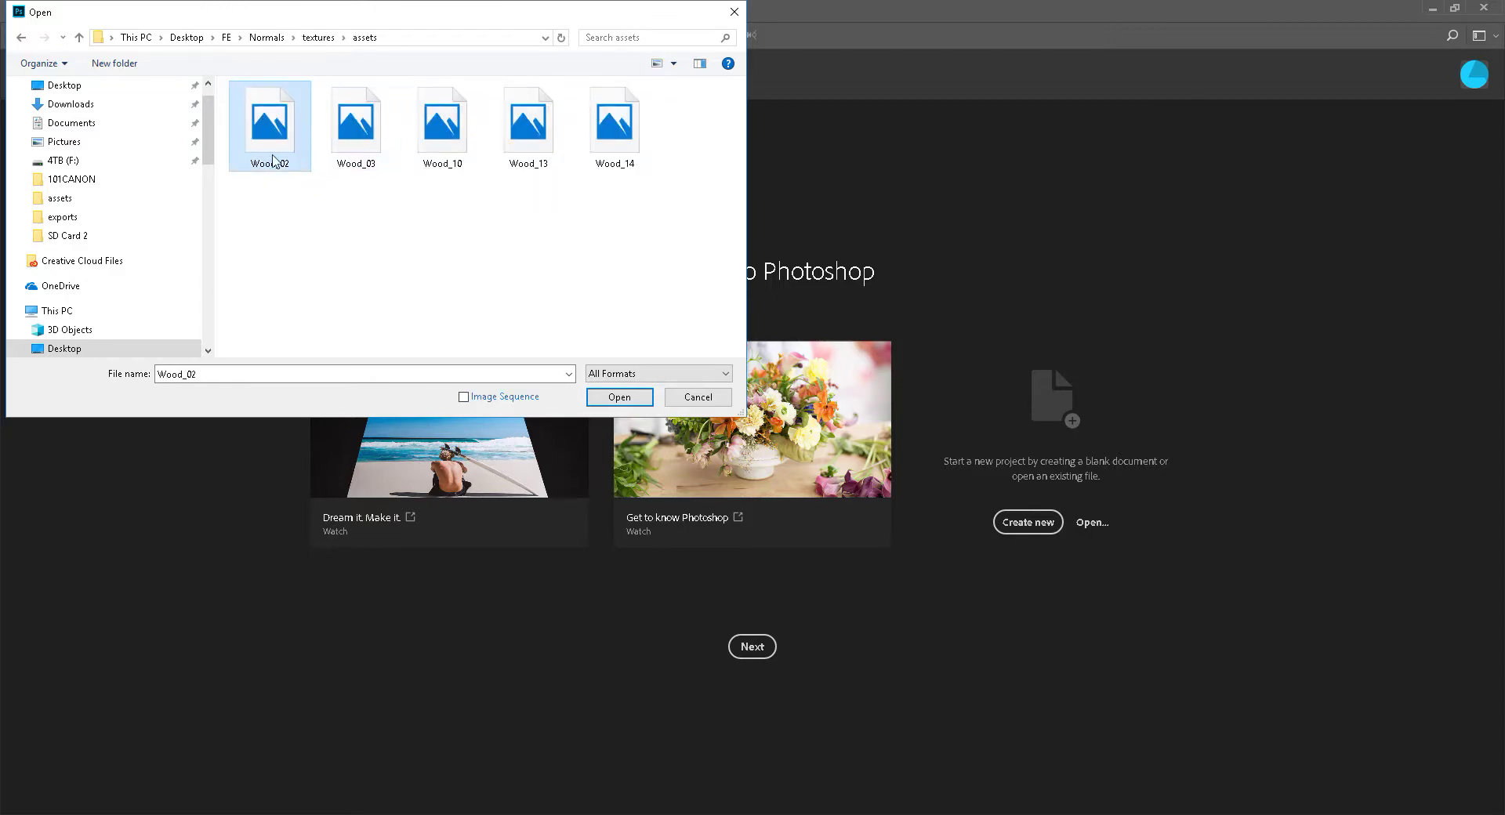
click(616, 397)
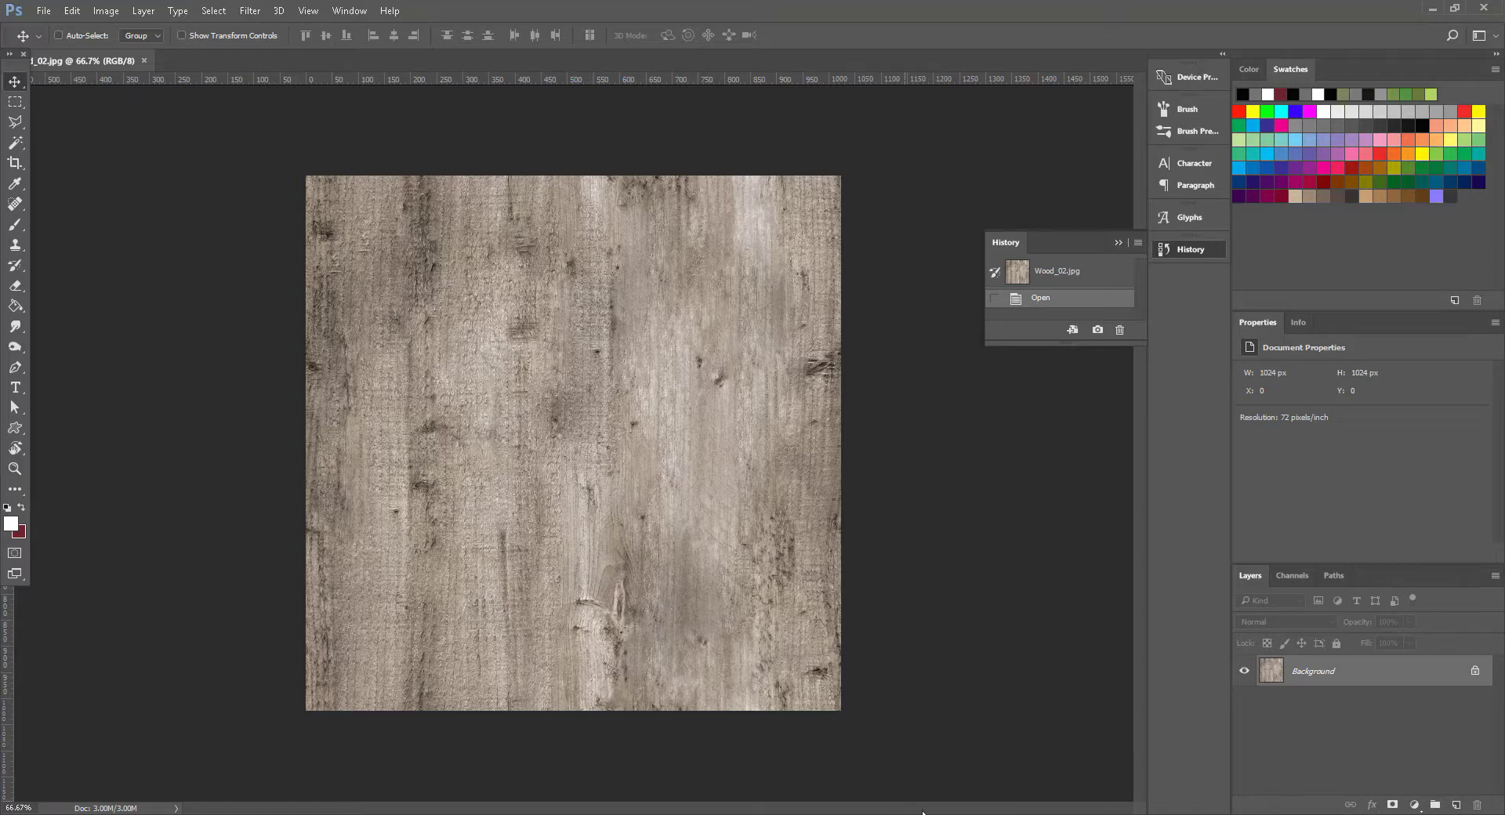
Step: Switch to Maya, select the pPlane1 plane and connect a File texture to the Color of its lambert2 material
mouse_move(941, 812)
click(1029, 759)
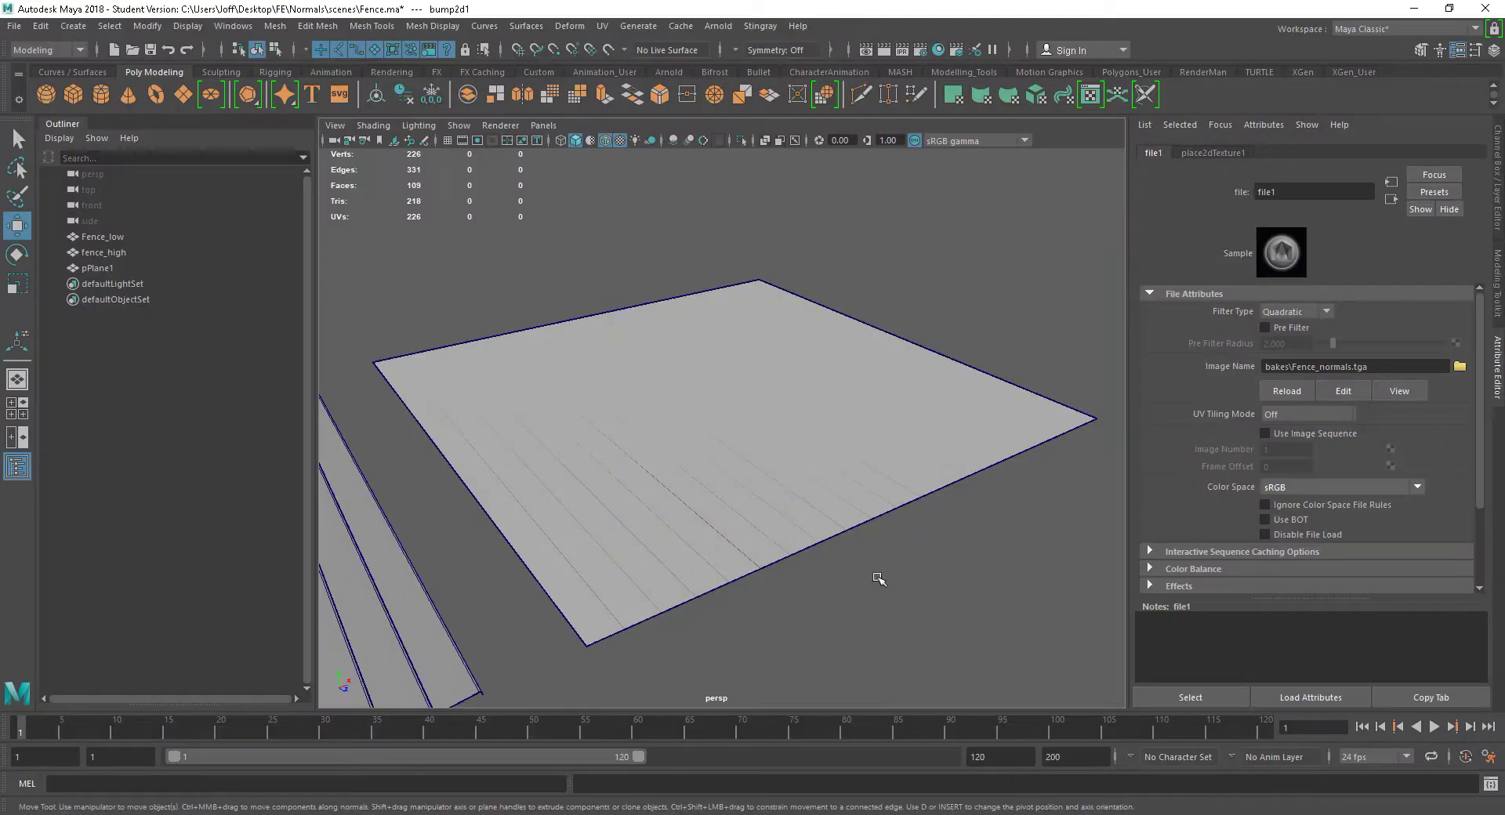
scroll(898, 604, down, 3)
click(878, 498)
scroll(894, 504, up, 6)
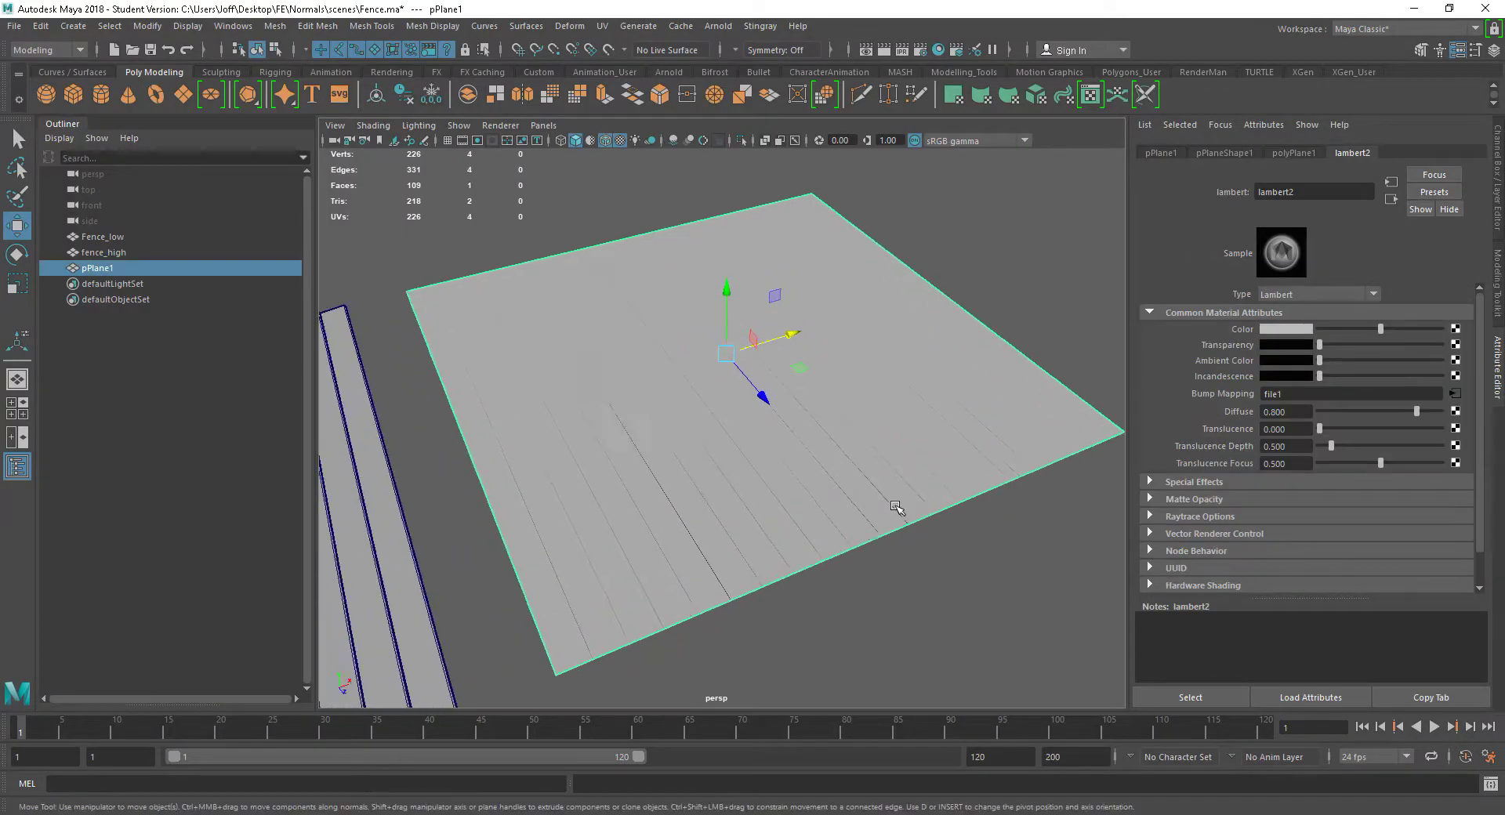
scroll(853, 502, up, 1)
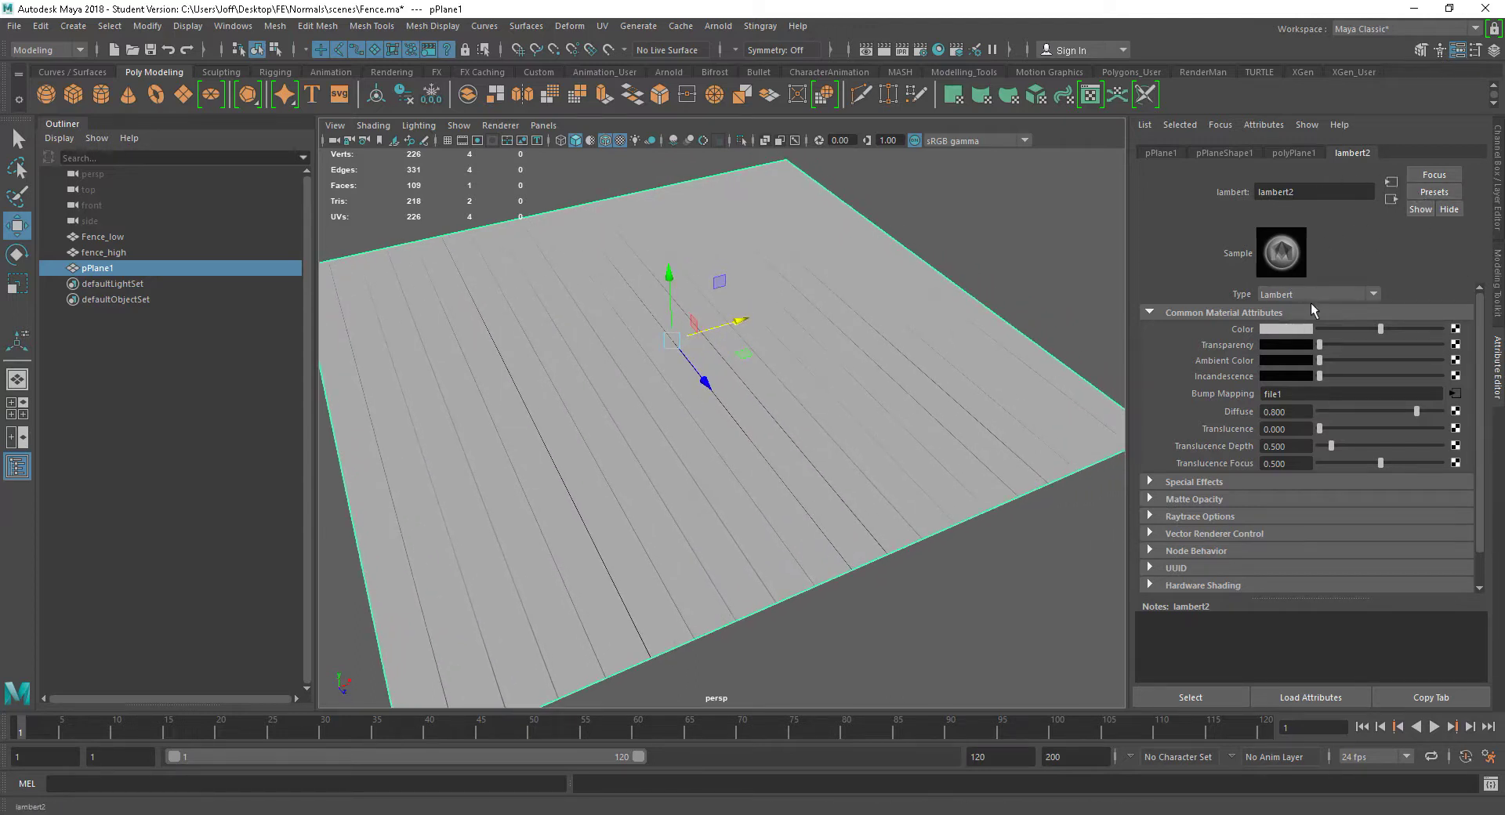
click(1455, 329)
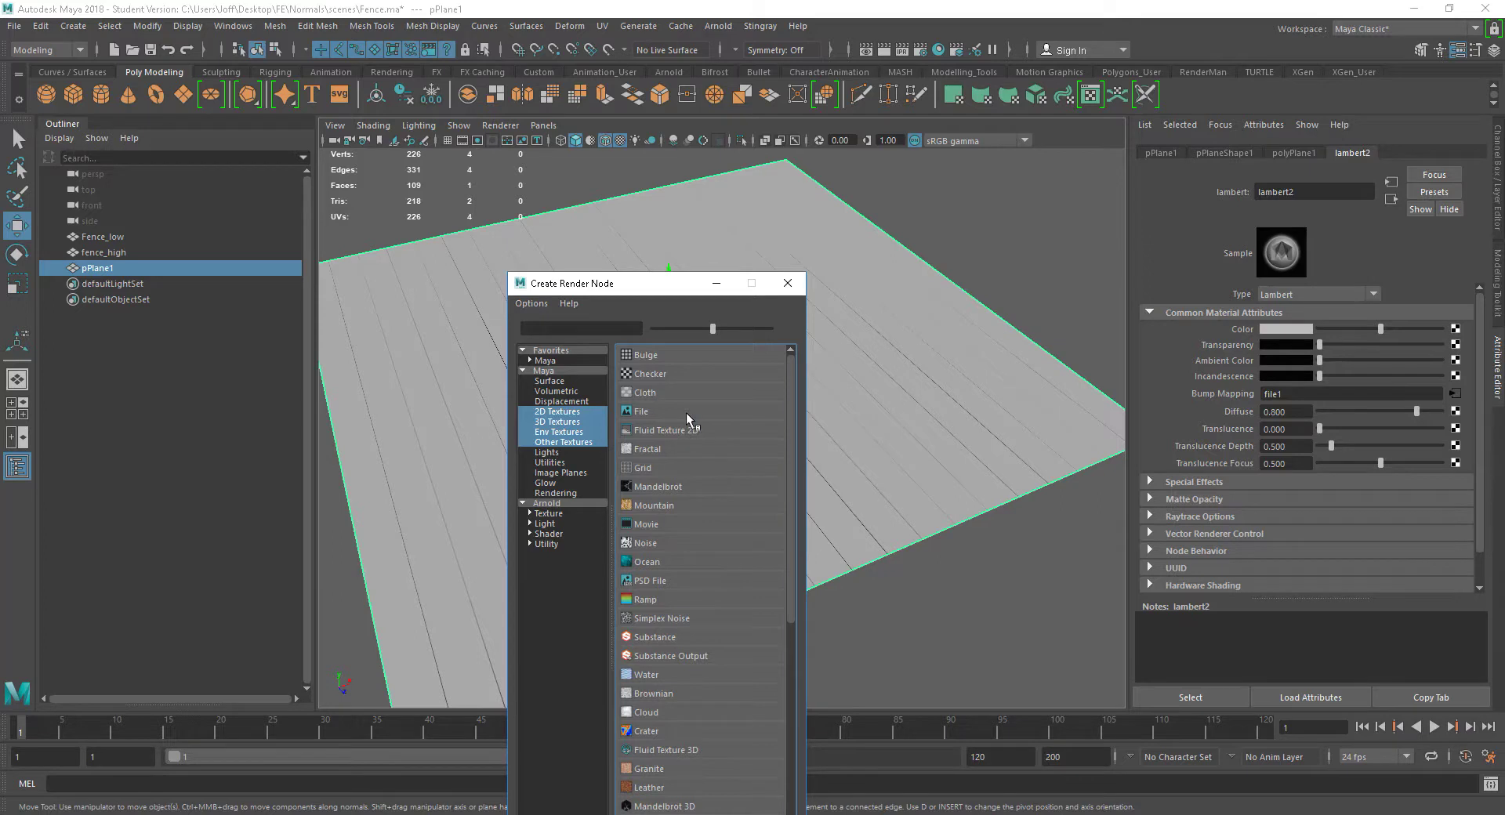
click(686, 414)
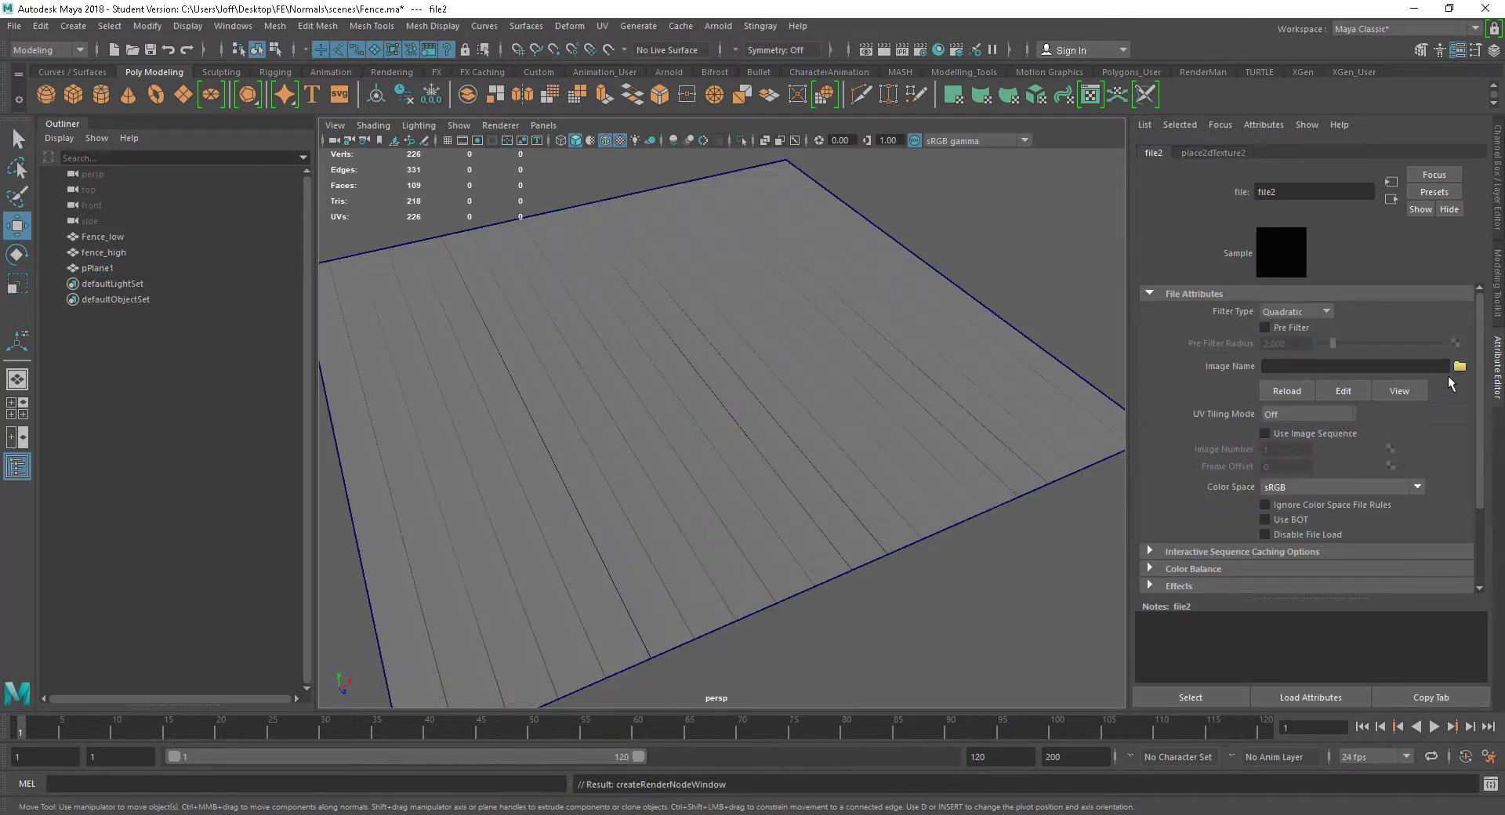
Step: Load Wood_02.jpg from the textures\assets folder into the File texture and view the plane
click(1460, 366)
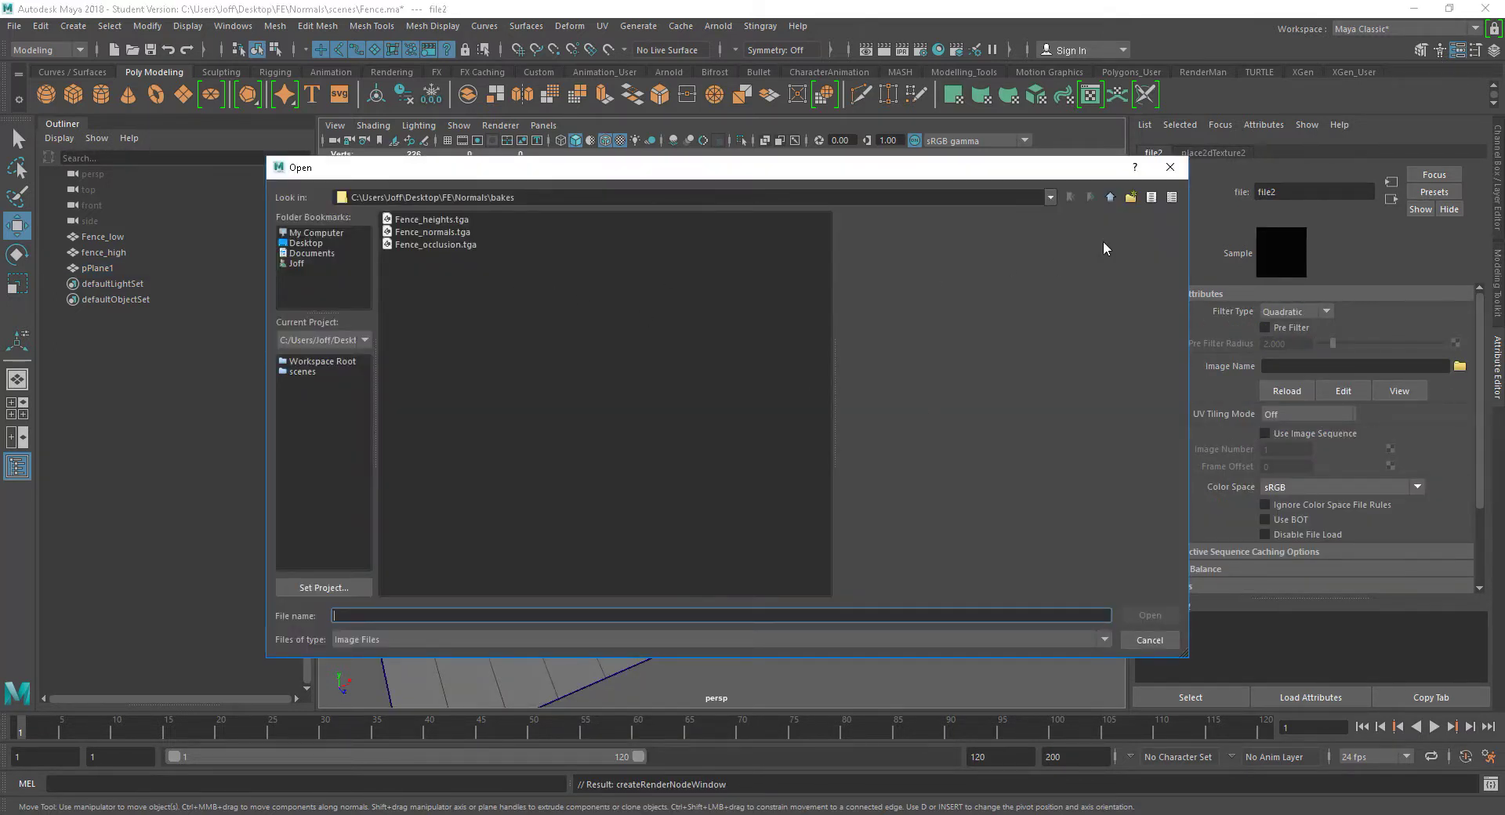
click(1110, 197)
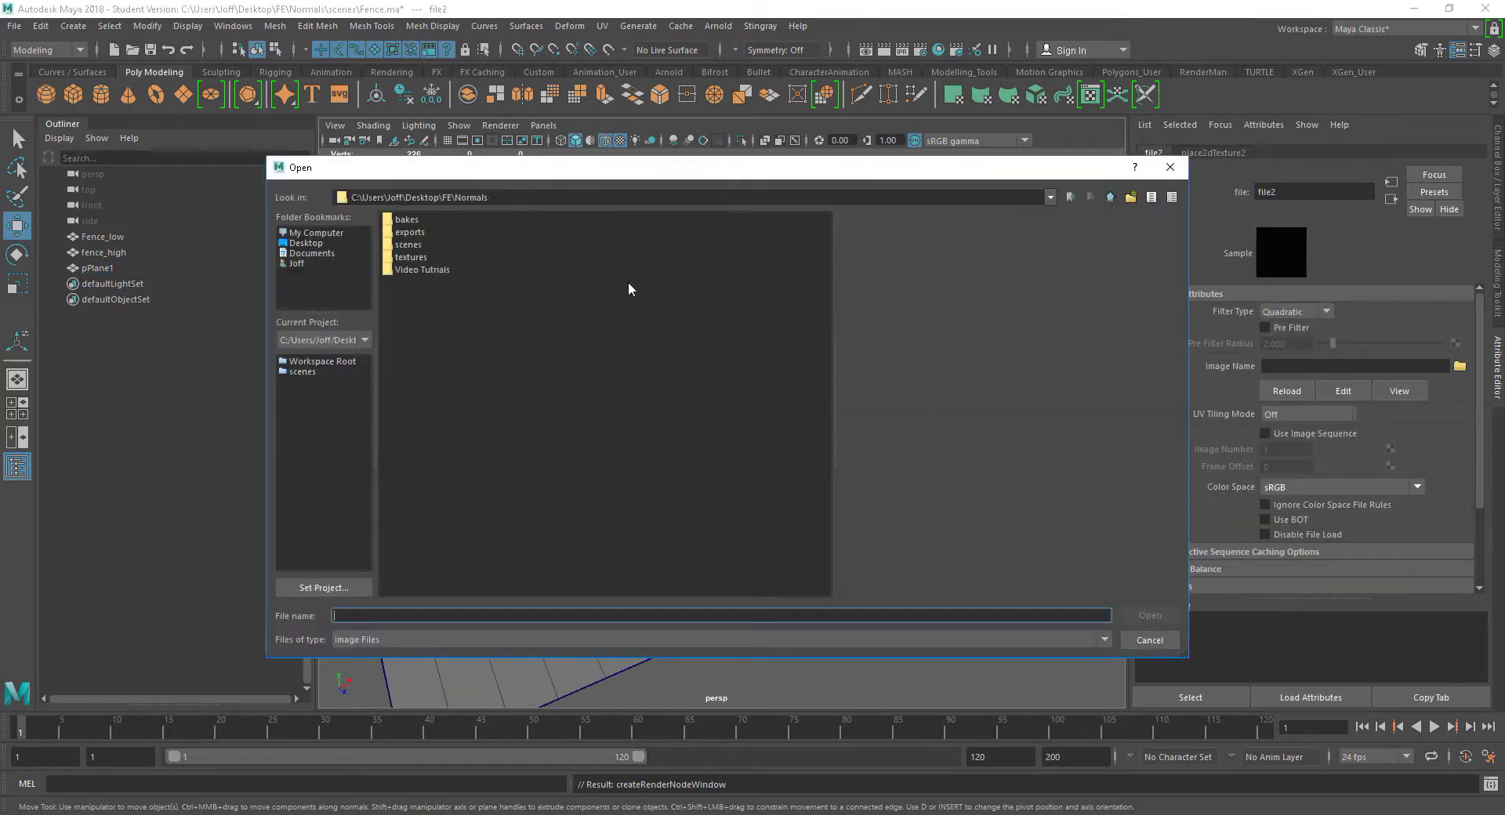
double_click(411, 258)
double_click(413, 223)
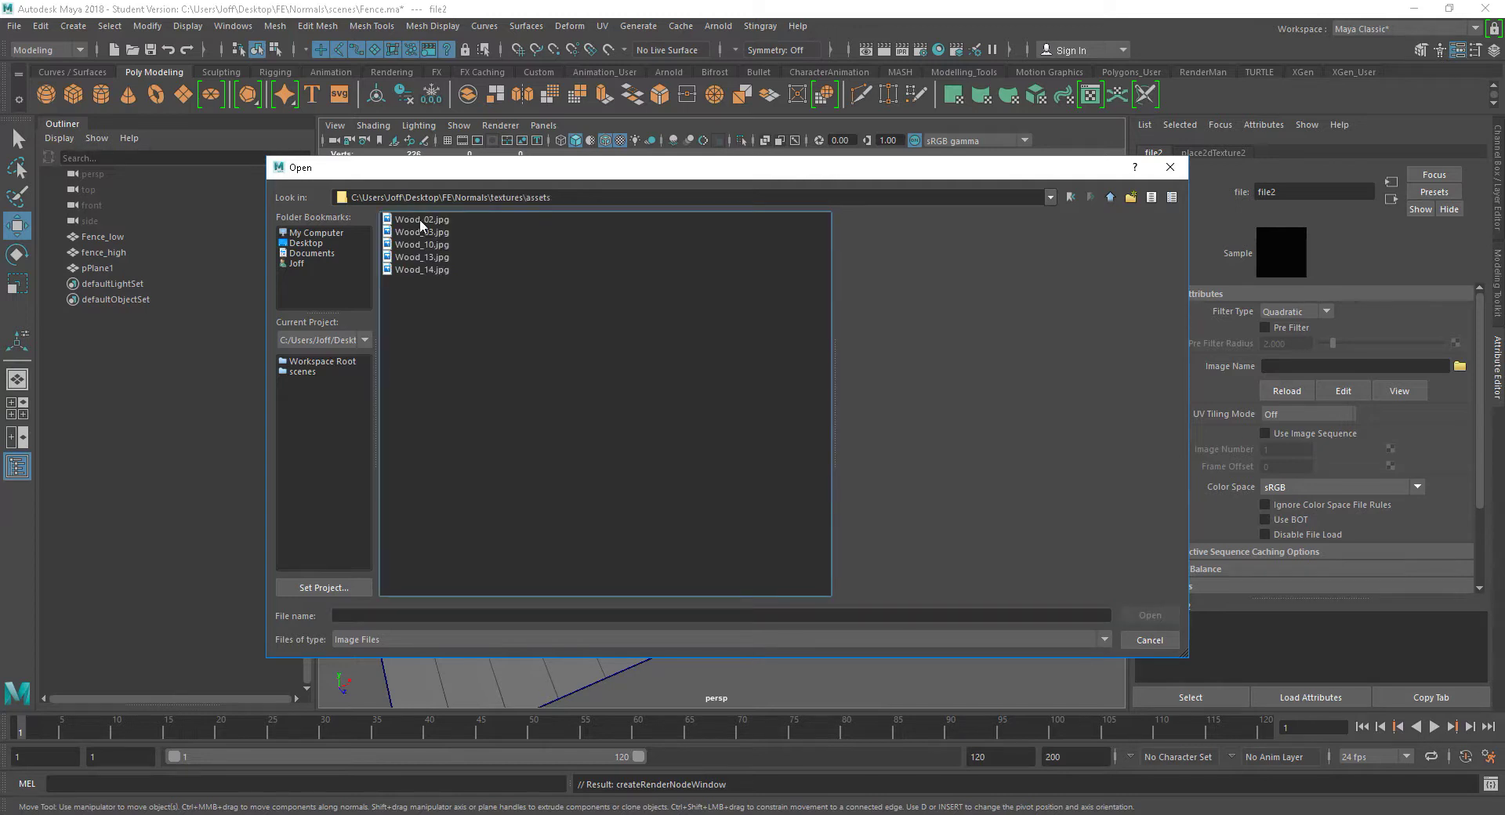
click(426, 222)
click(1150, 615)
drag(900, 578, 740, 456)
drag(946, 522, 839, 487)
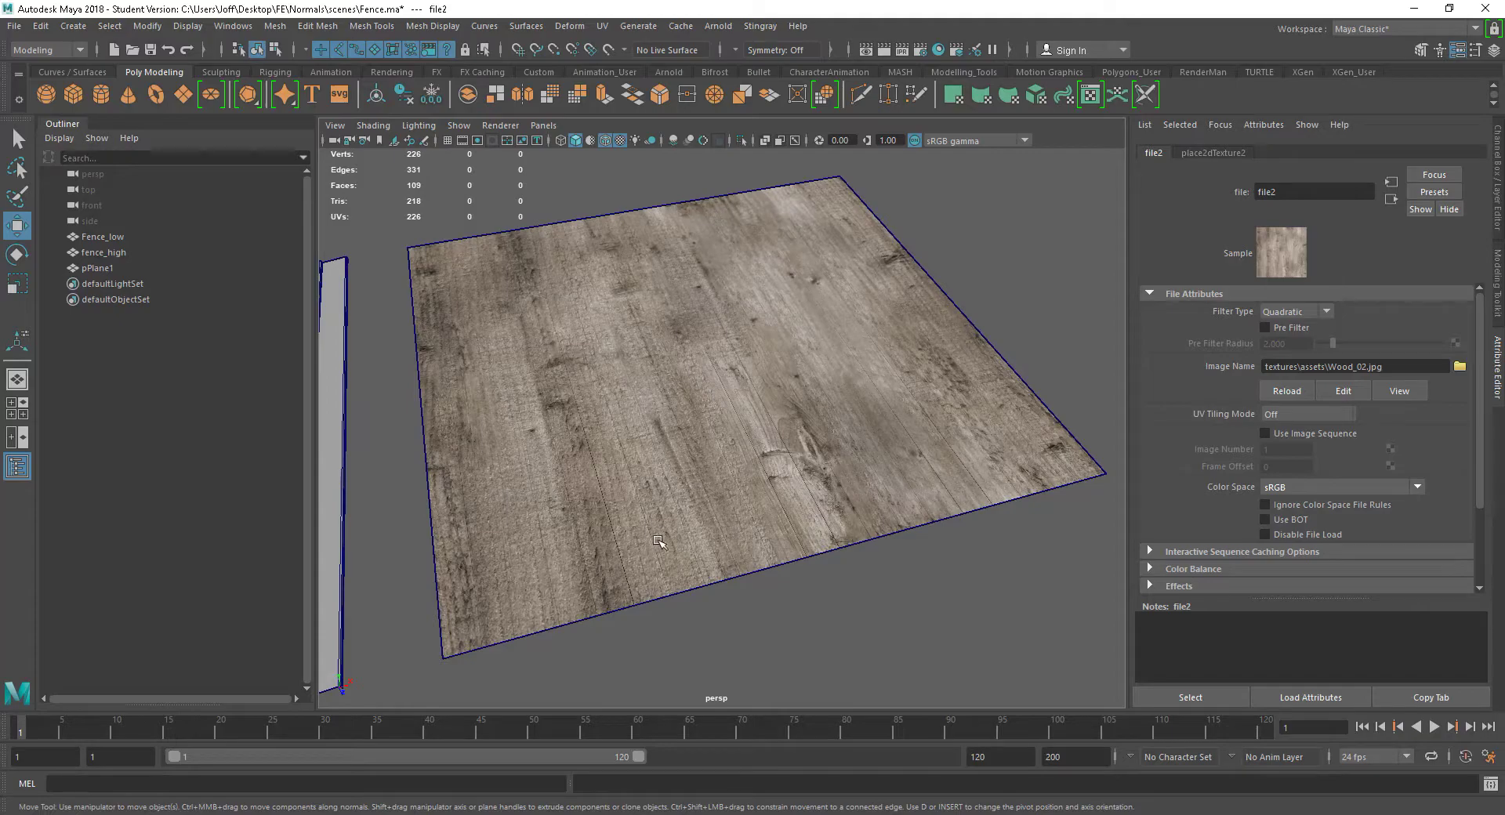
Step: Switch back to Photoshop and create a 2048 x 2048 pixel RGB document at 300 pixels/inch with transparent background
key(space)
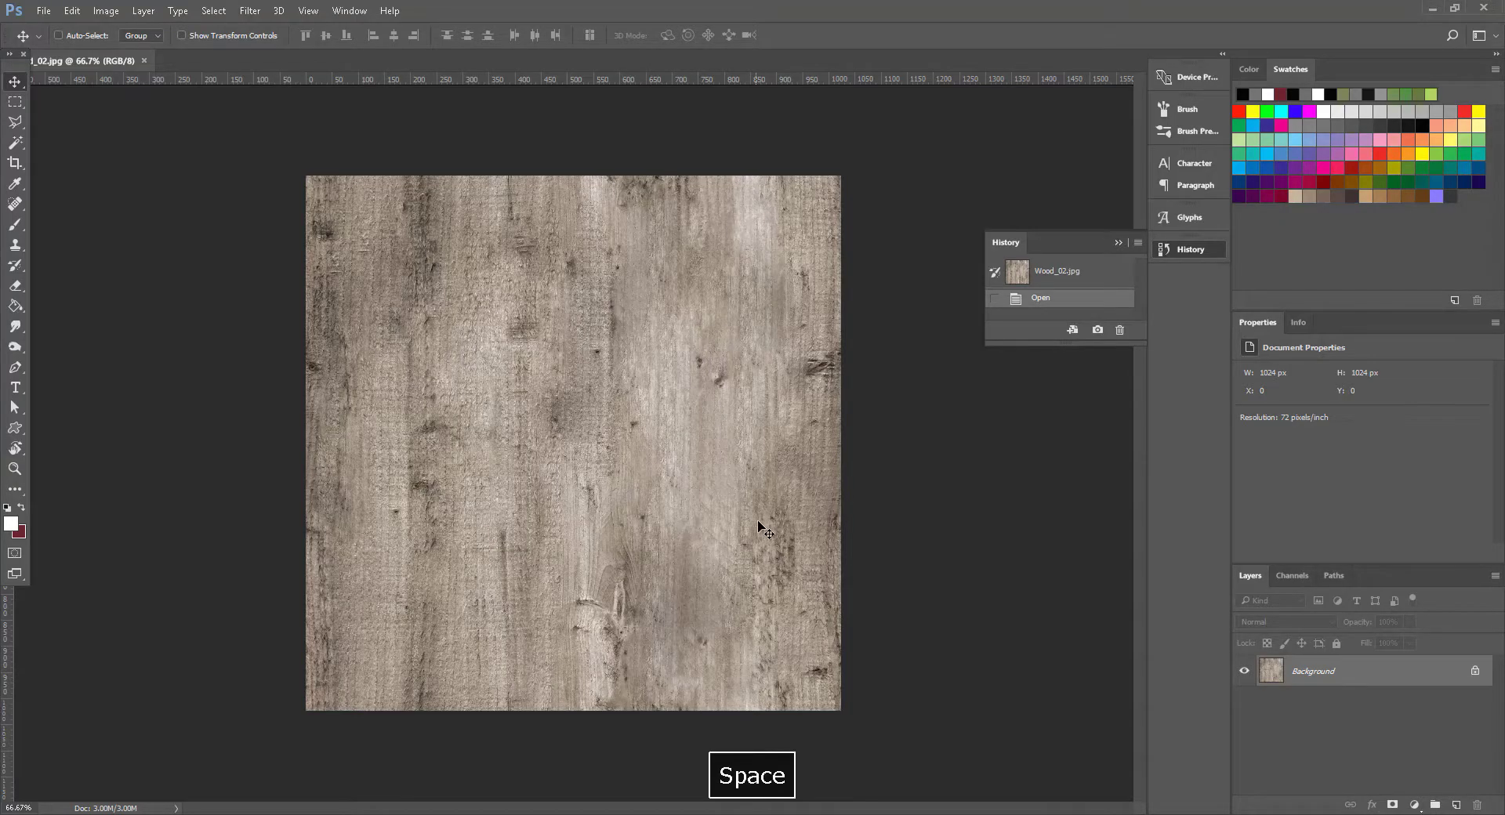
click(43, 10)
click(59, 28)
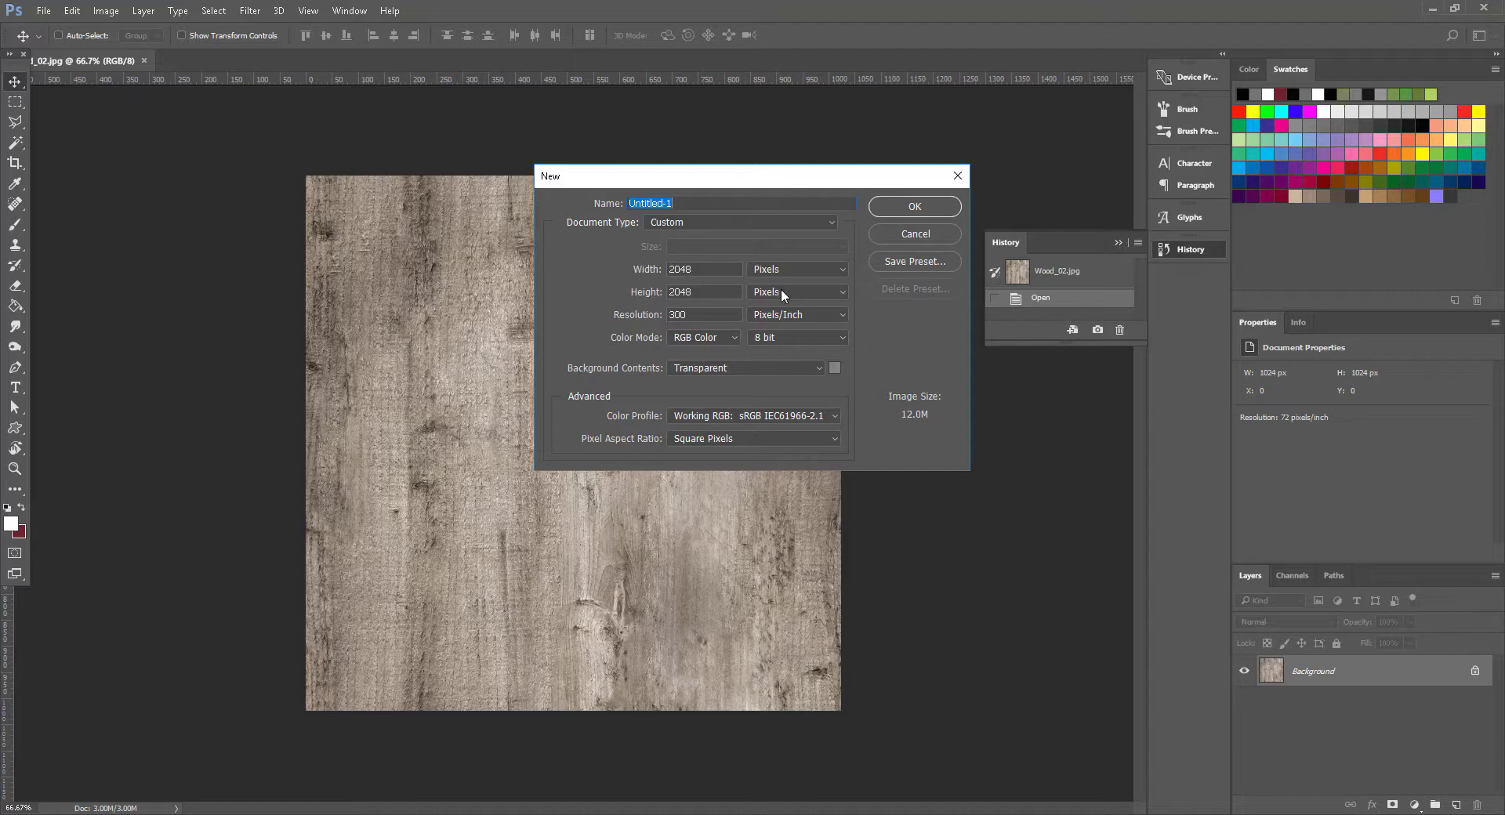
key(Return)
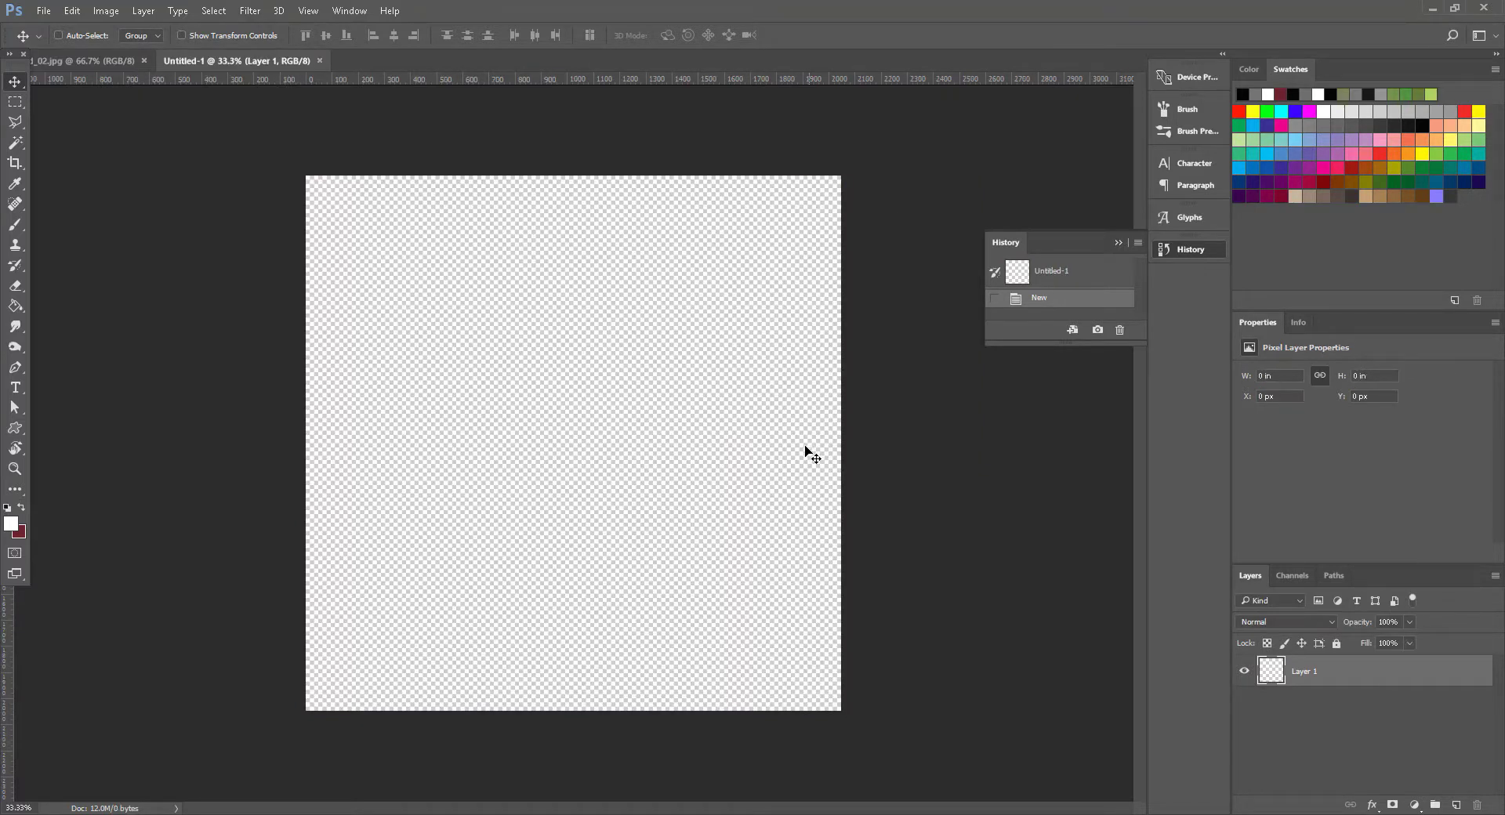
Step: Copy the entire Wood_02 image into the new document and place it in the canvas's upper-left quarter
click(100, 61)
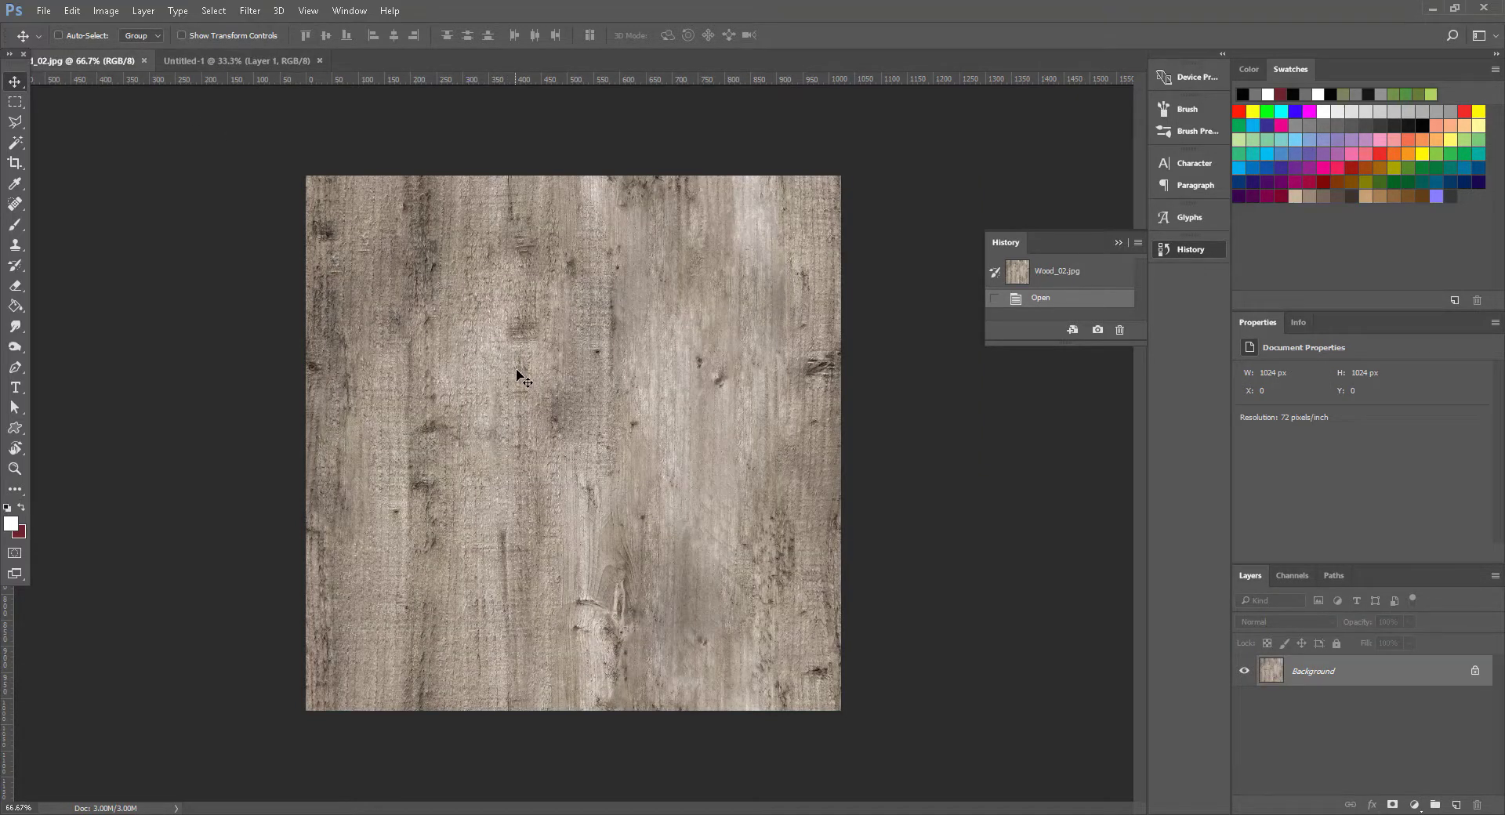
key(ctrl+a)
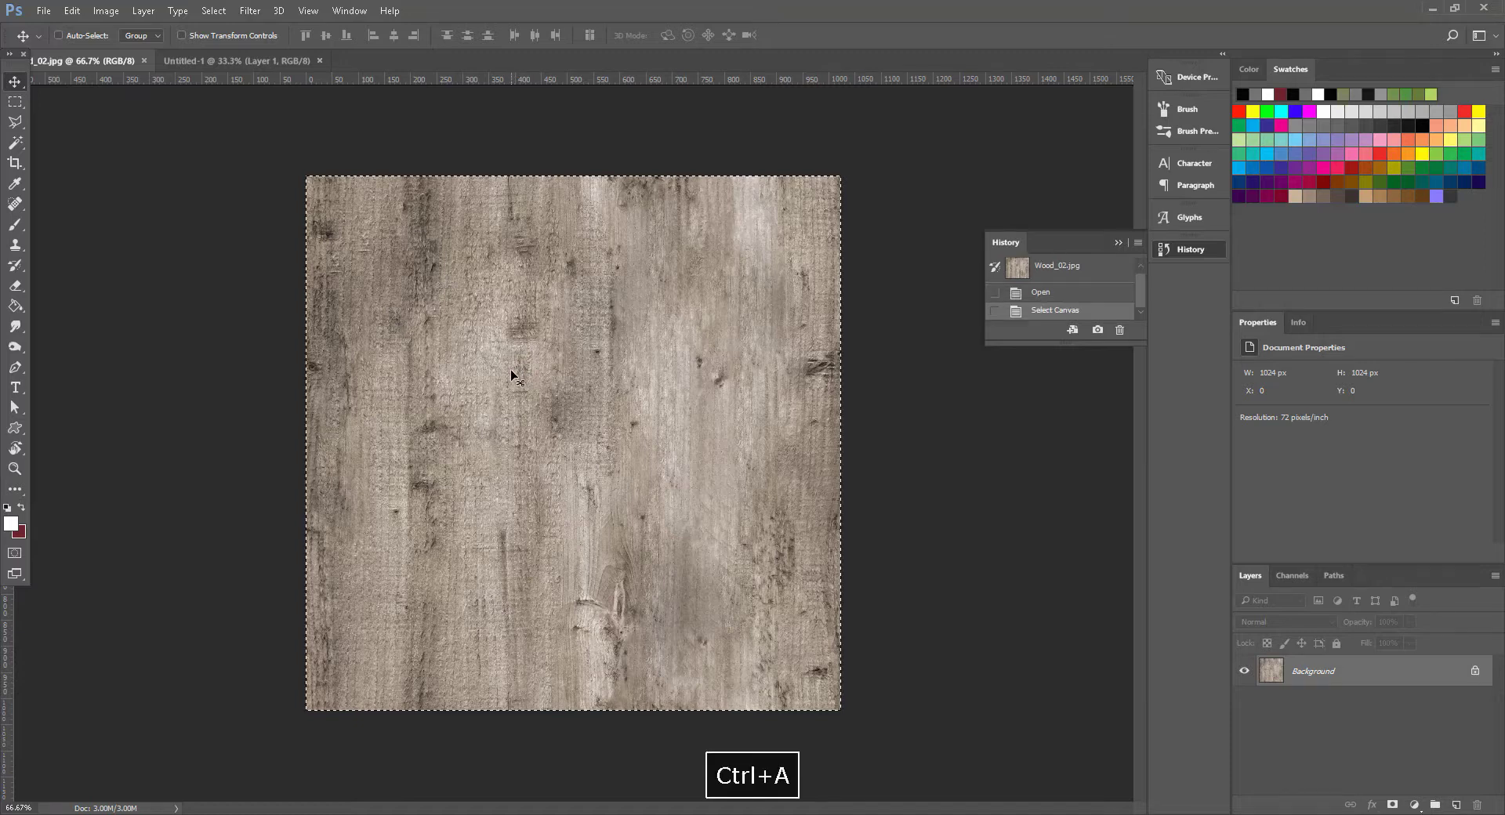
key(ctrl+c)
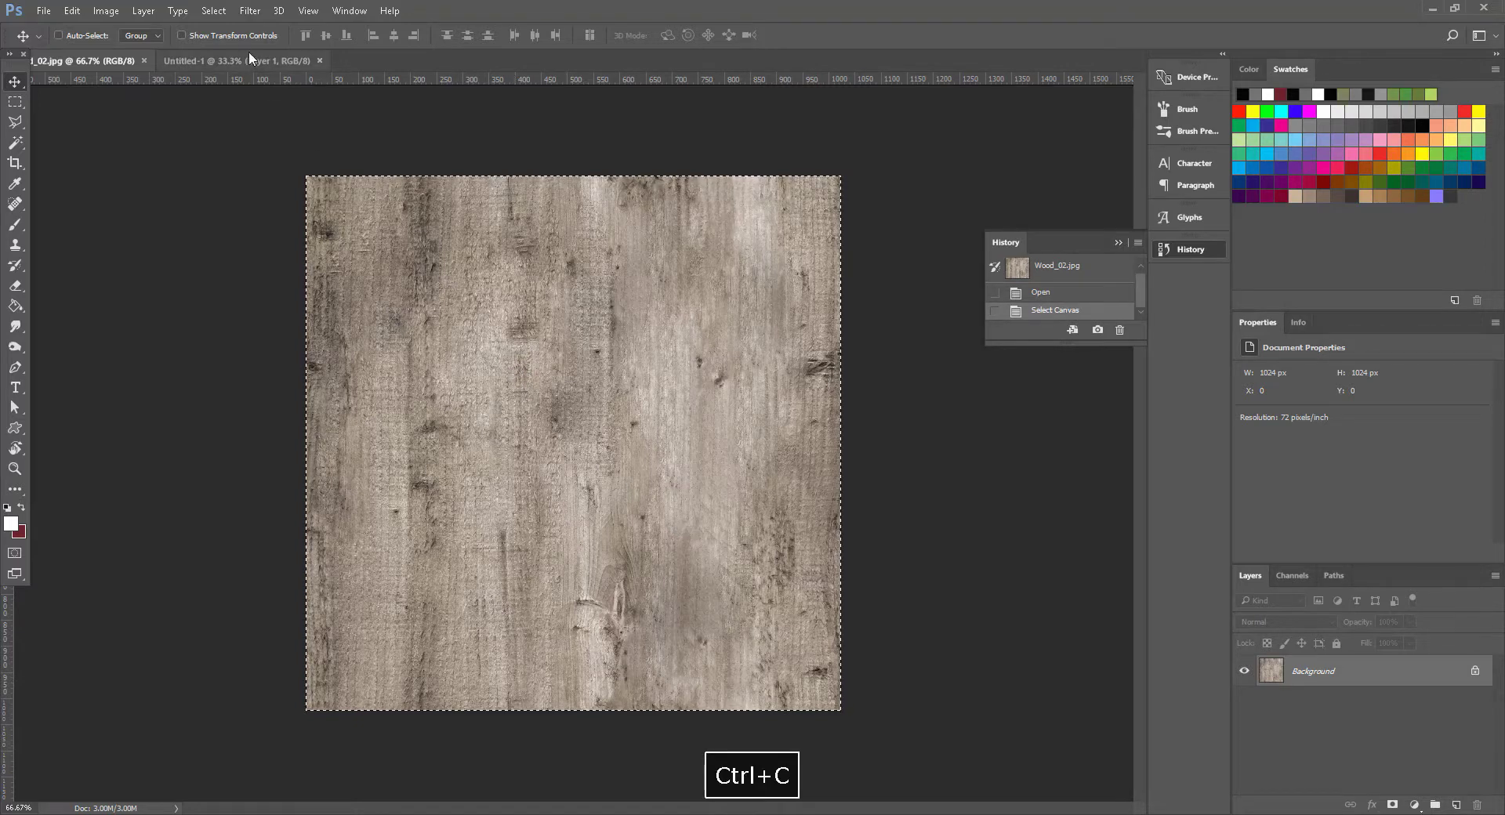
click(242, 57)
key(ctrl+v)
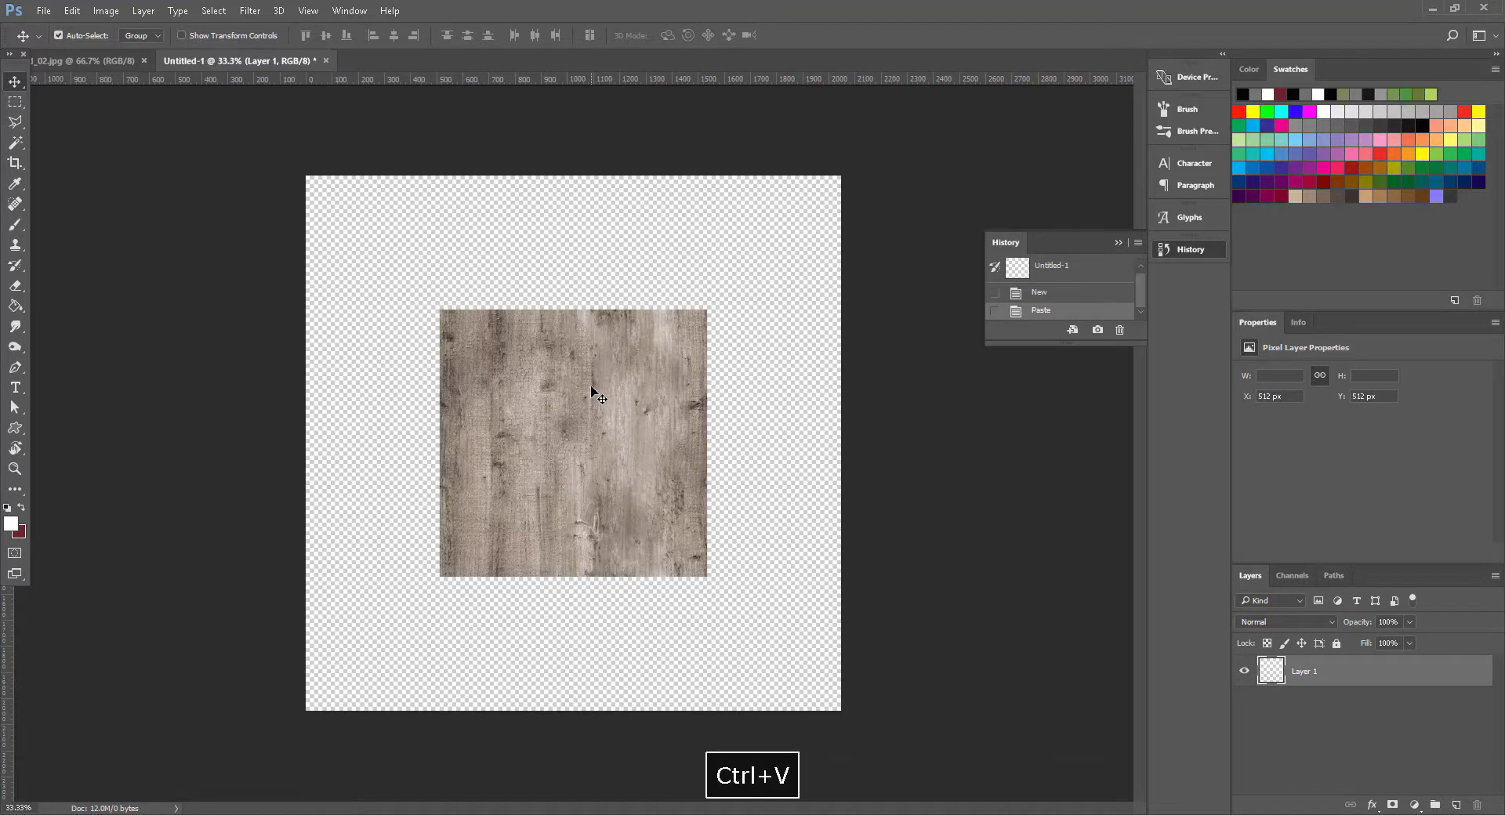
drag(605, 435, 467, 301)
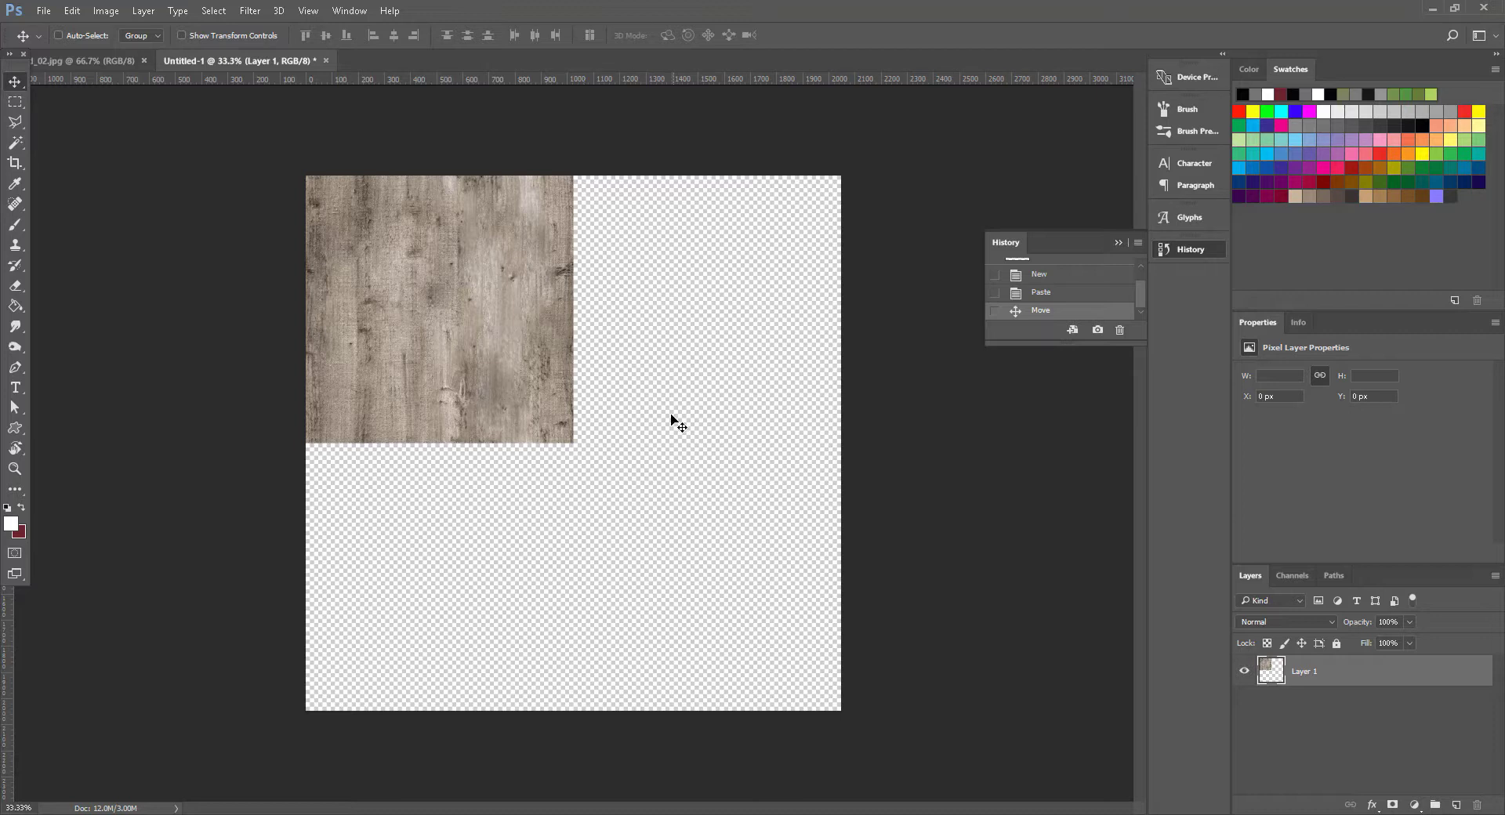
Step: Duplicate the wood layer, place the copy directly below the original to fill the canvas's left half, and merge both layers
key(ctrl)
key(ctrl+j)
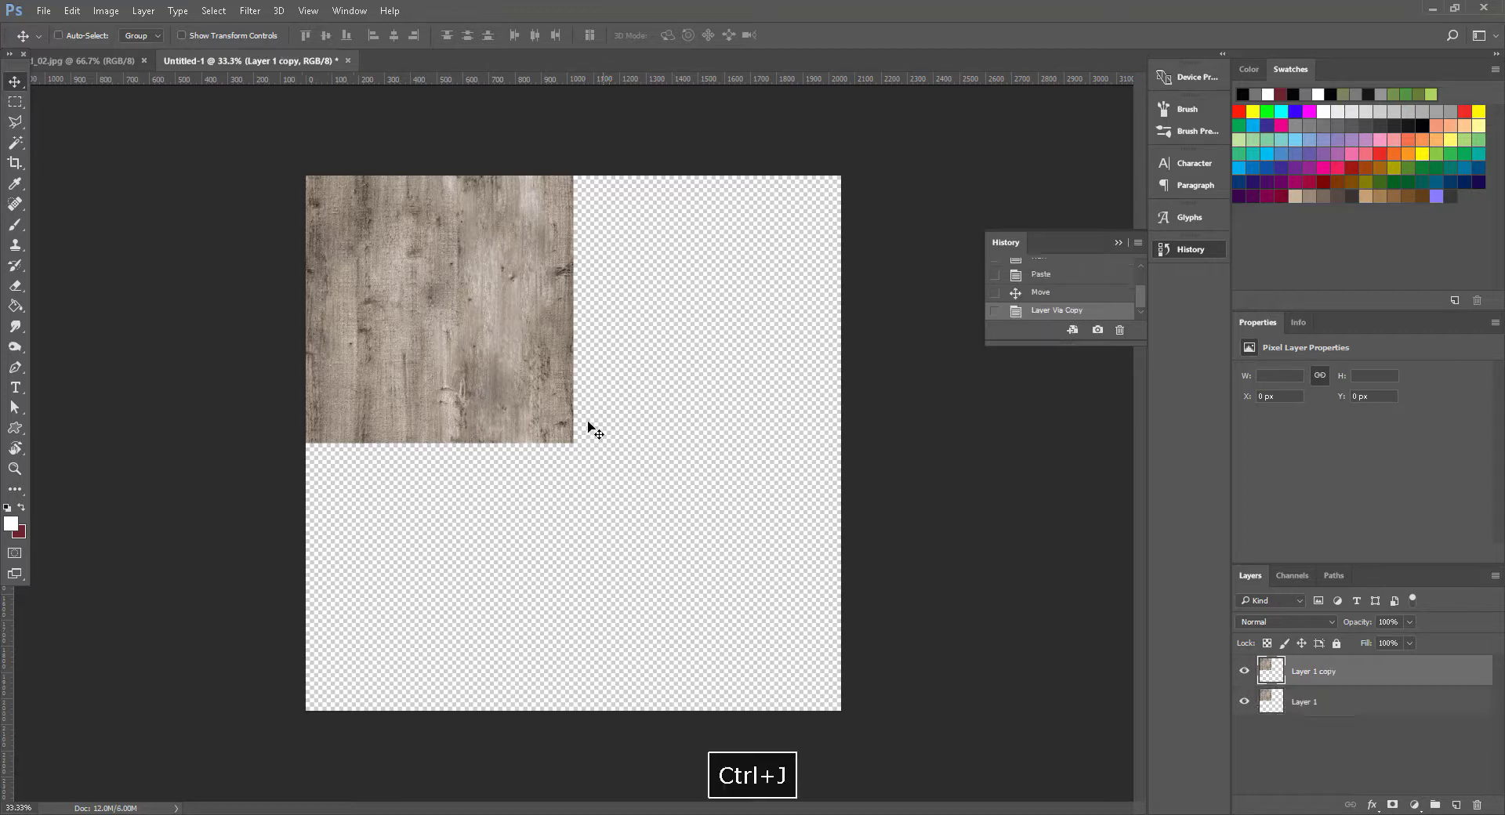
drag(504, 390, 509, 638)
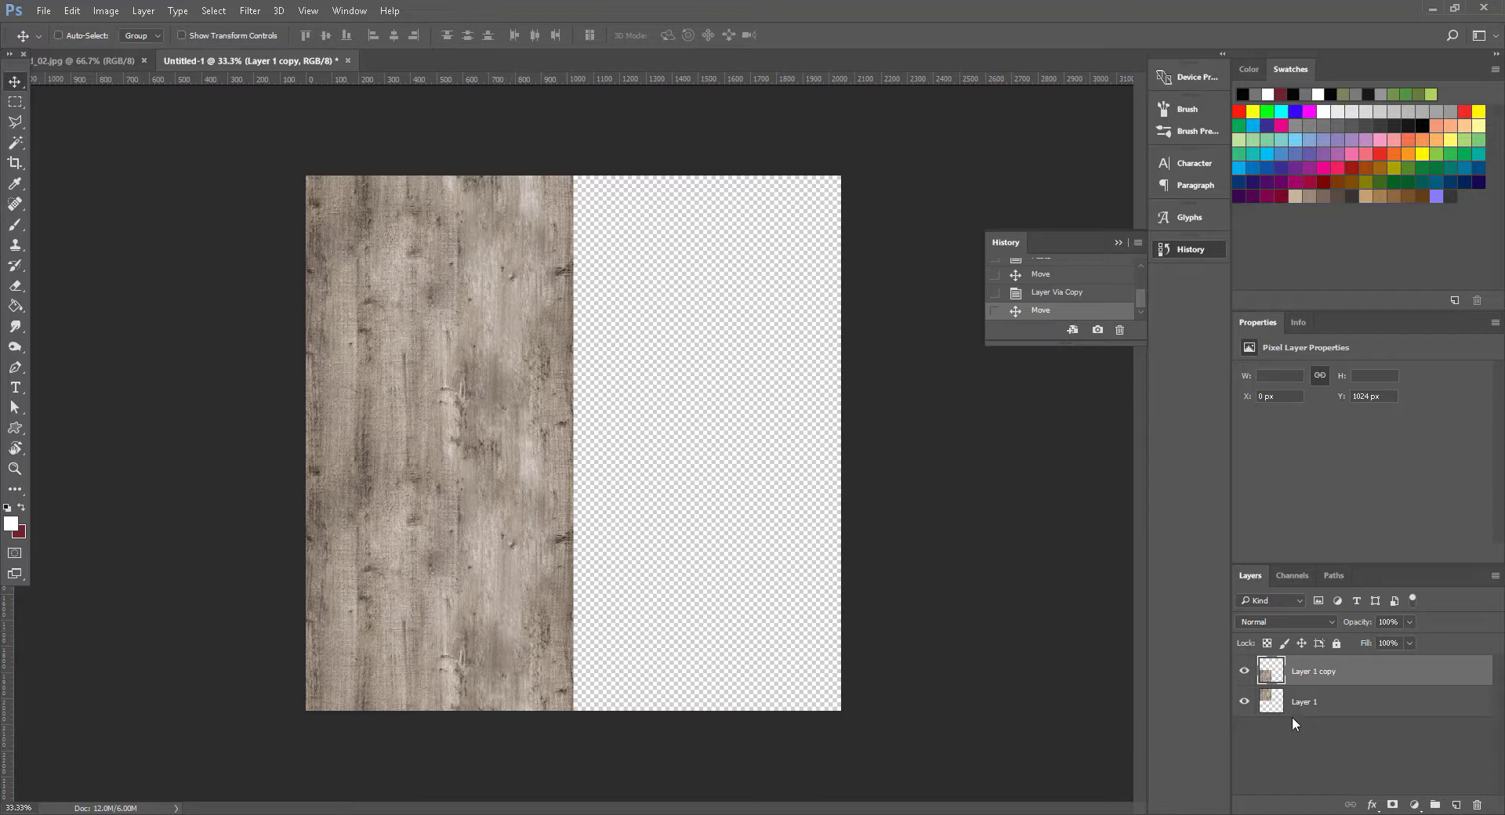
shift+click(1299, 705)
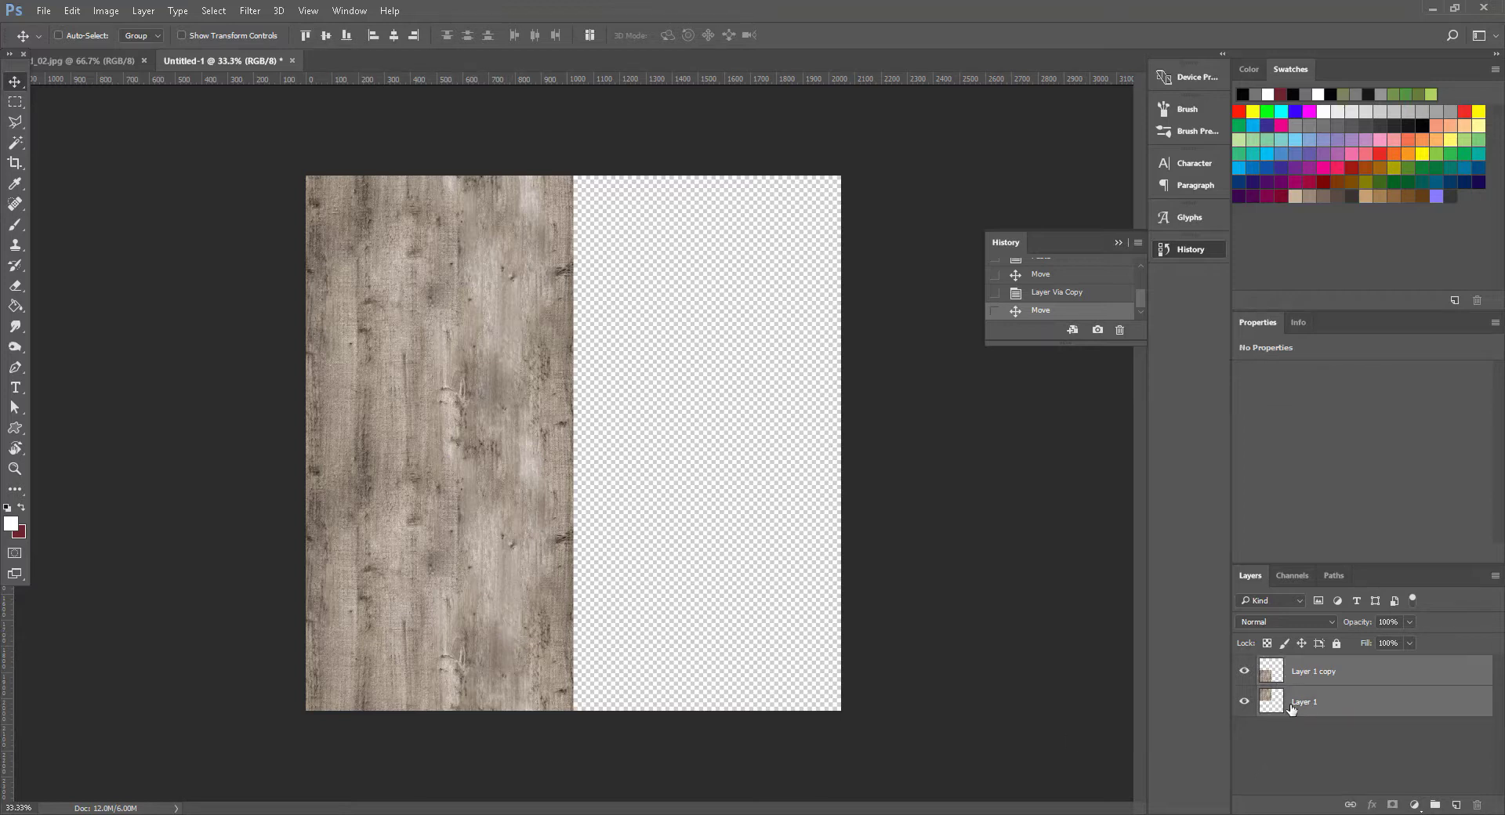
key(ctrl+e)
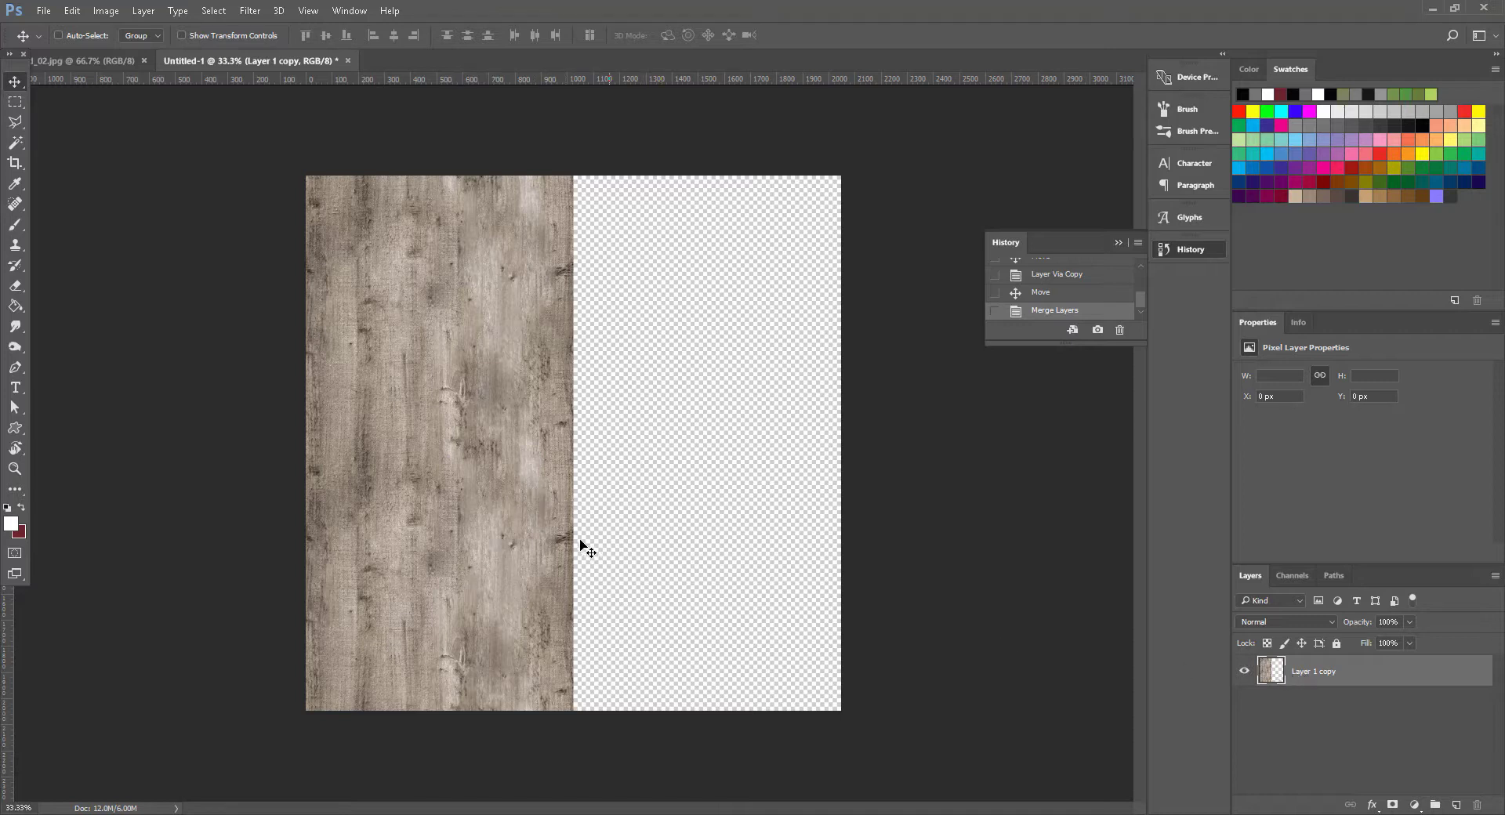
Step: Copy the merged wood strip onto the canvas's empty right half and merge both layers into one
drag(413, 501, 690, 512)
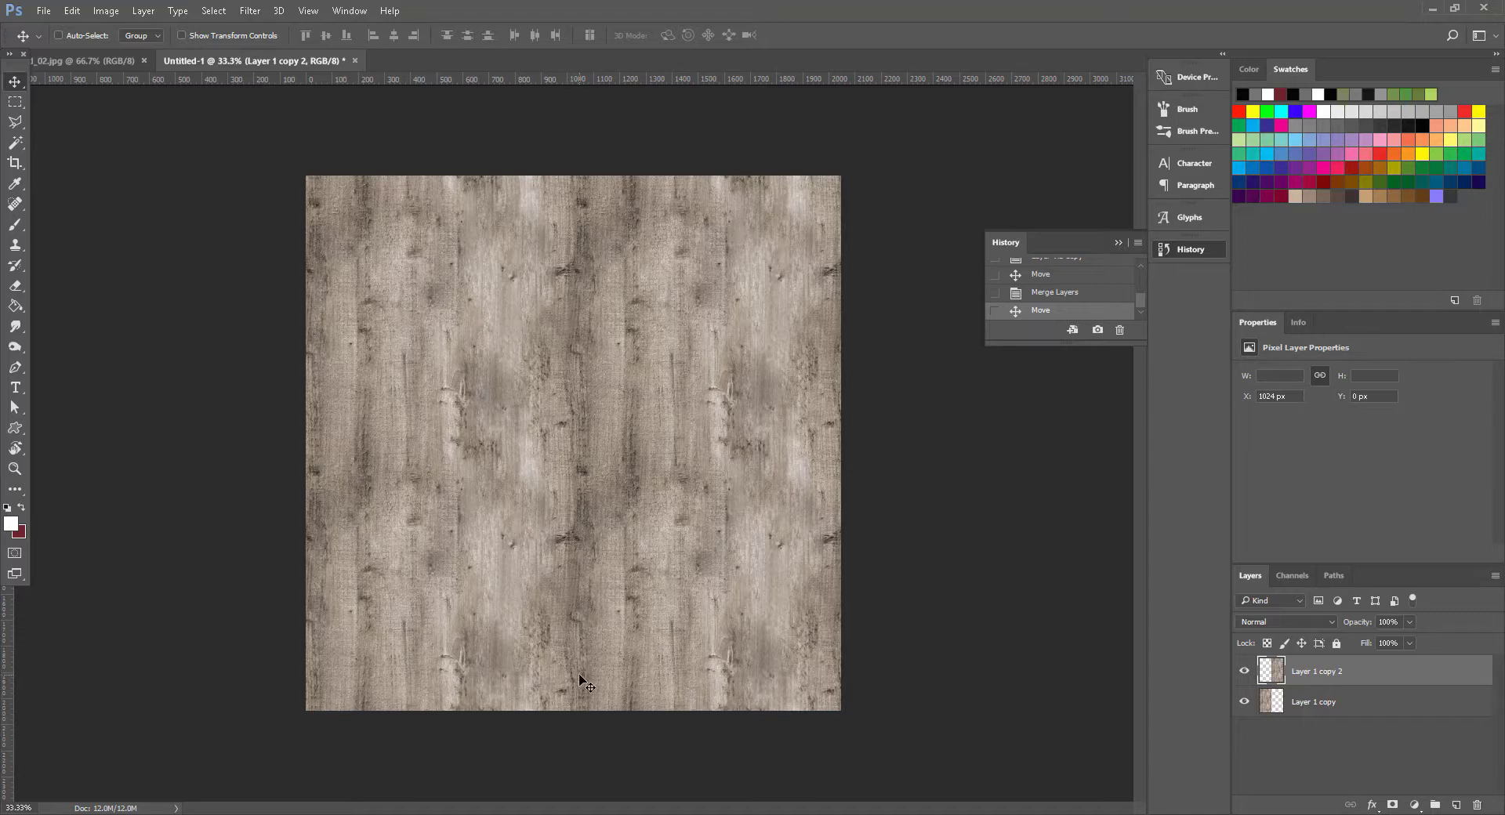
shift+click(1322, 696)
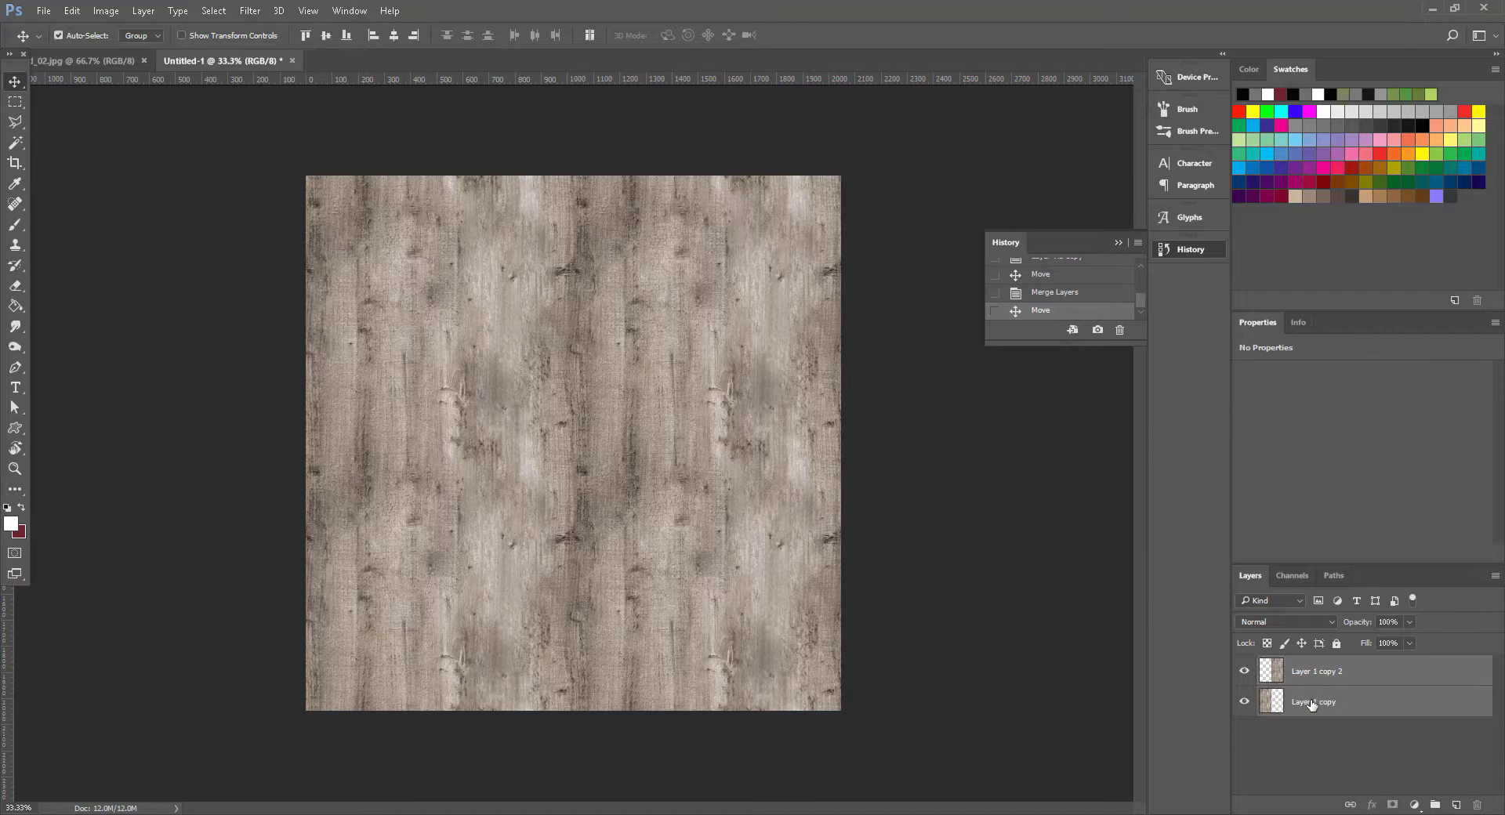
key(ctrl+e)
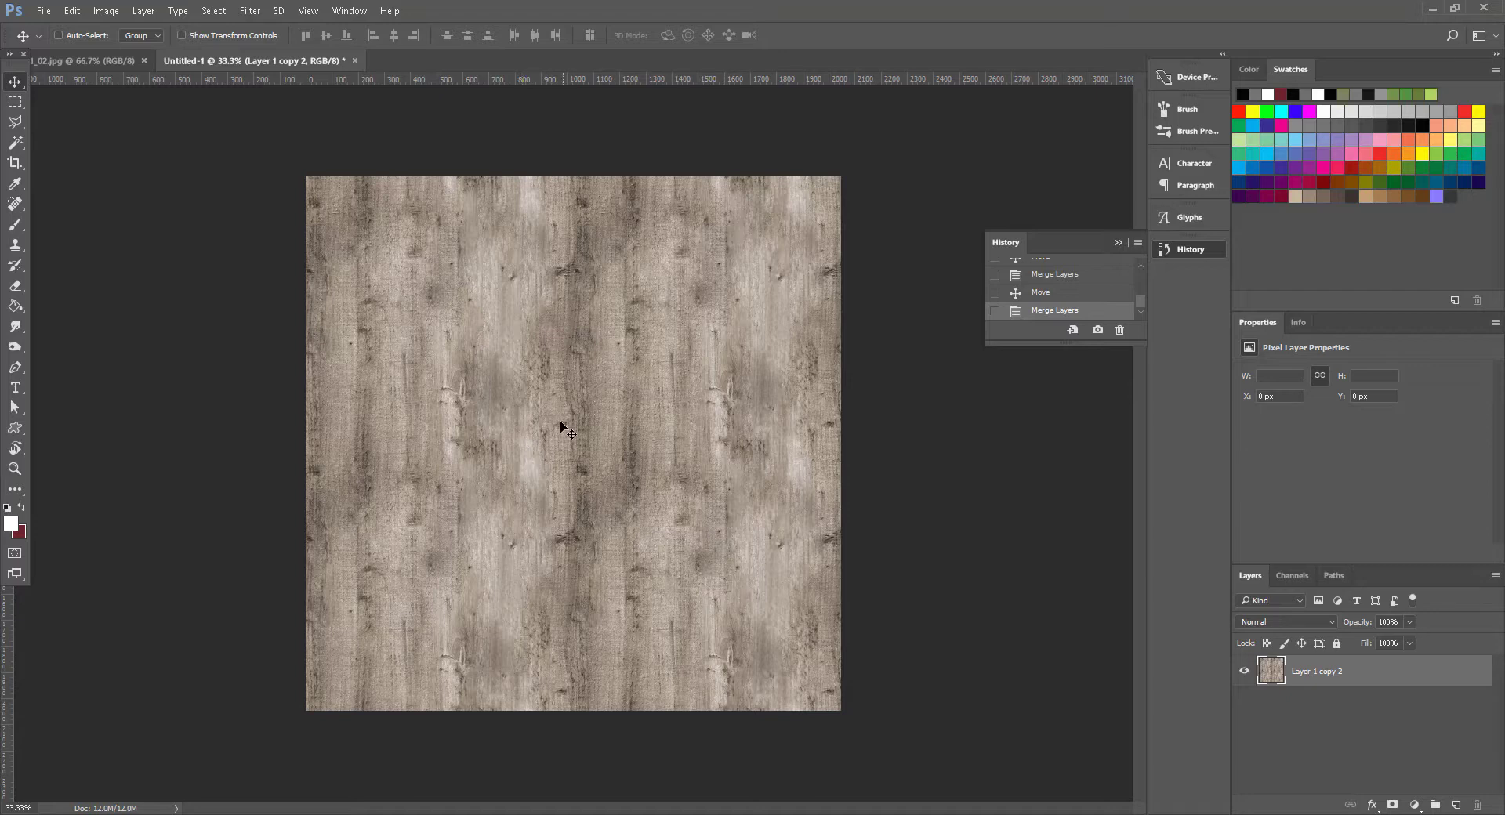
Step: Open the Shadows/Highlights adjustment for the merged wood layer and compare its initial effect with the original by toggling the preview
click(105, 11)
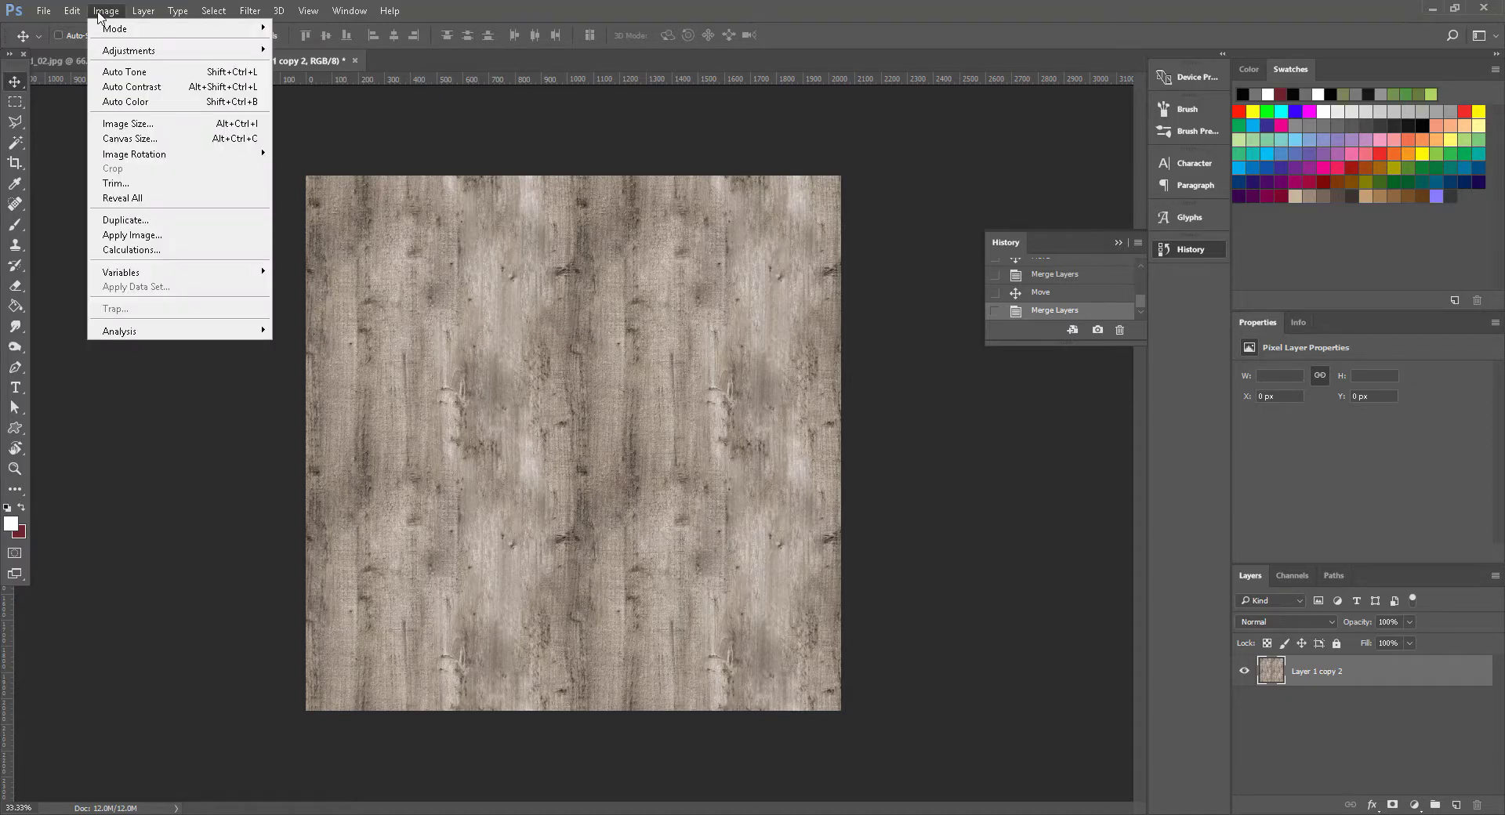
mouse_move(134, 50)
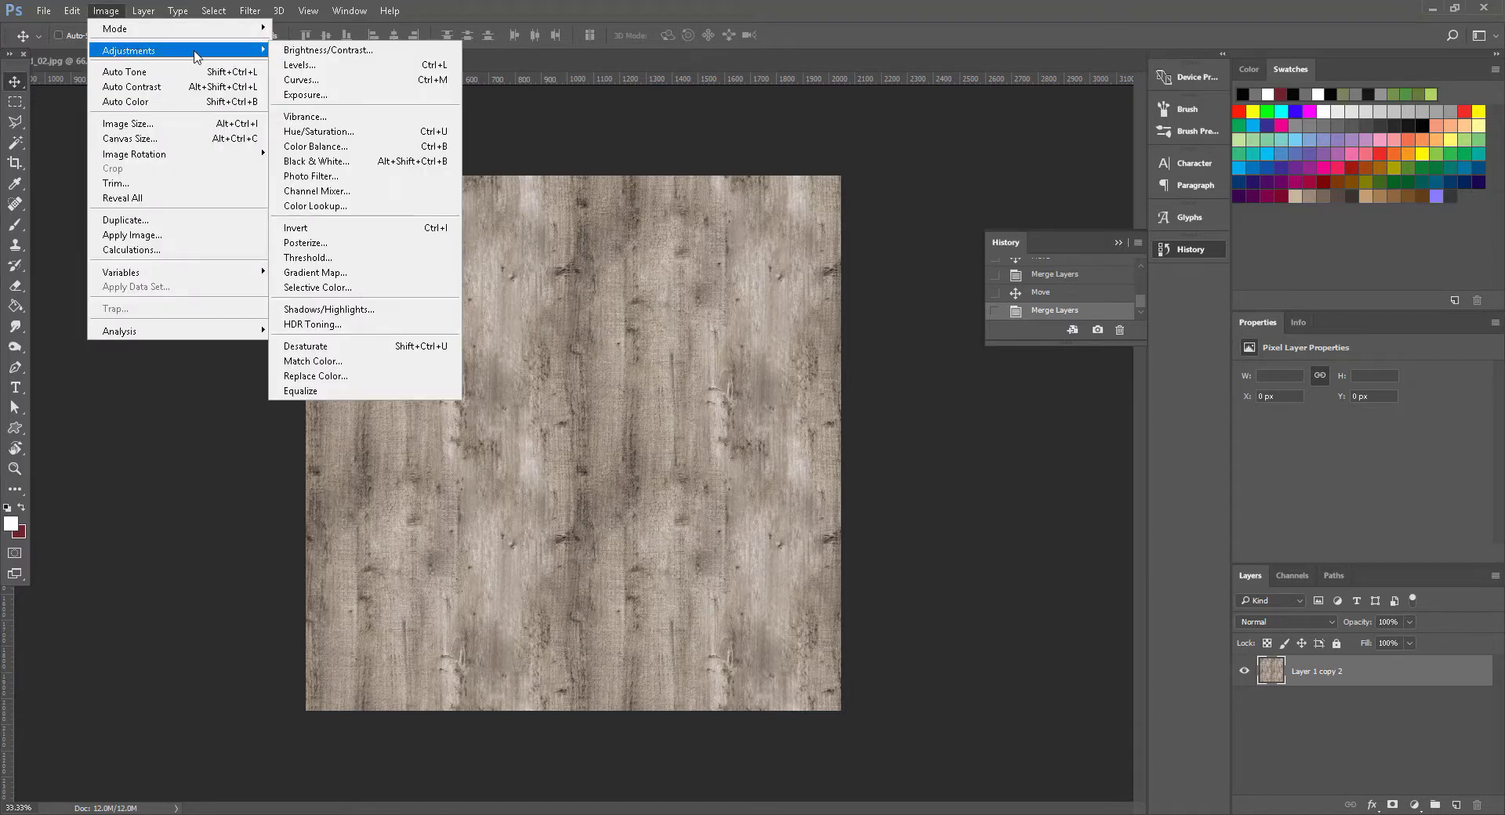
click(363, 311)
drag(696, 229, 986, 470)
click(1143, 608)
click(1142, 607)
click(1142, 607)
click(1143, 608)
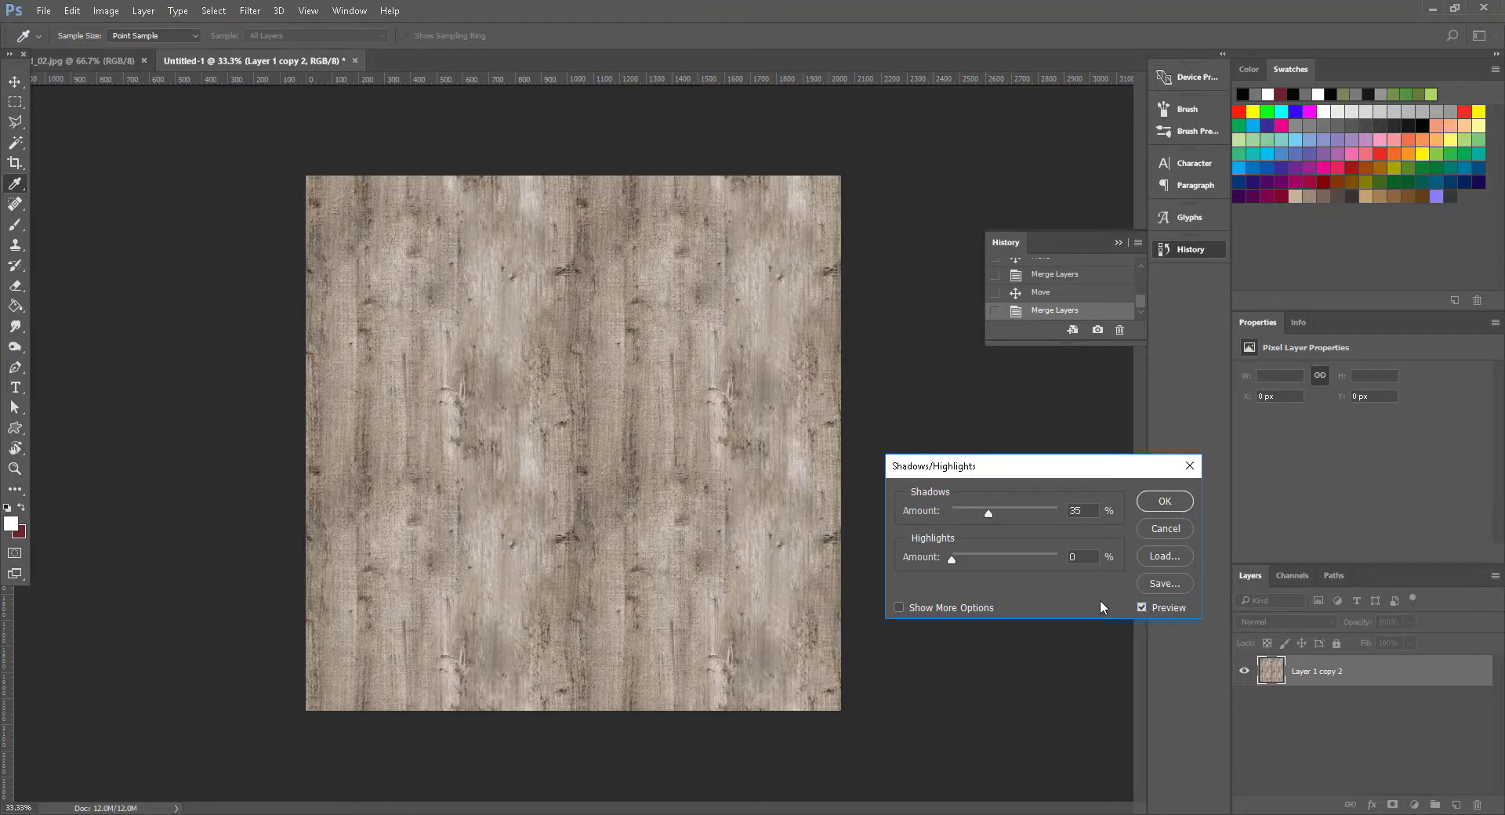
Step: Set Shadows to 65% and Highlights to 27%, compare the preview, and apply the adjustment
drag(990, 511, 1012, 517)
drag(952, 560, 975, 561)
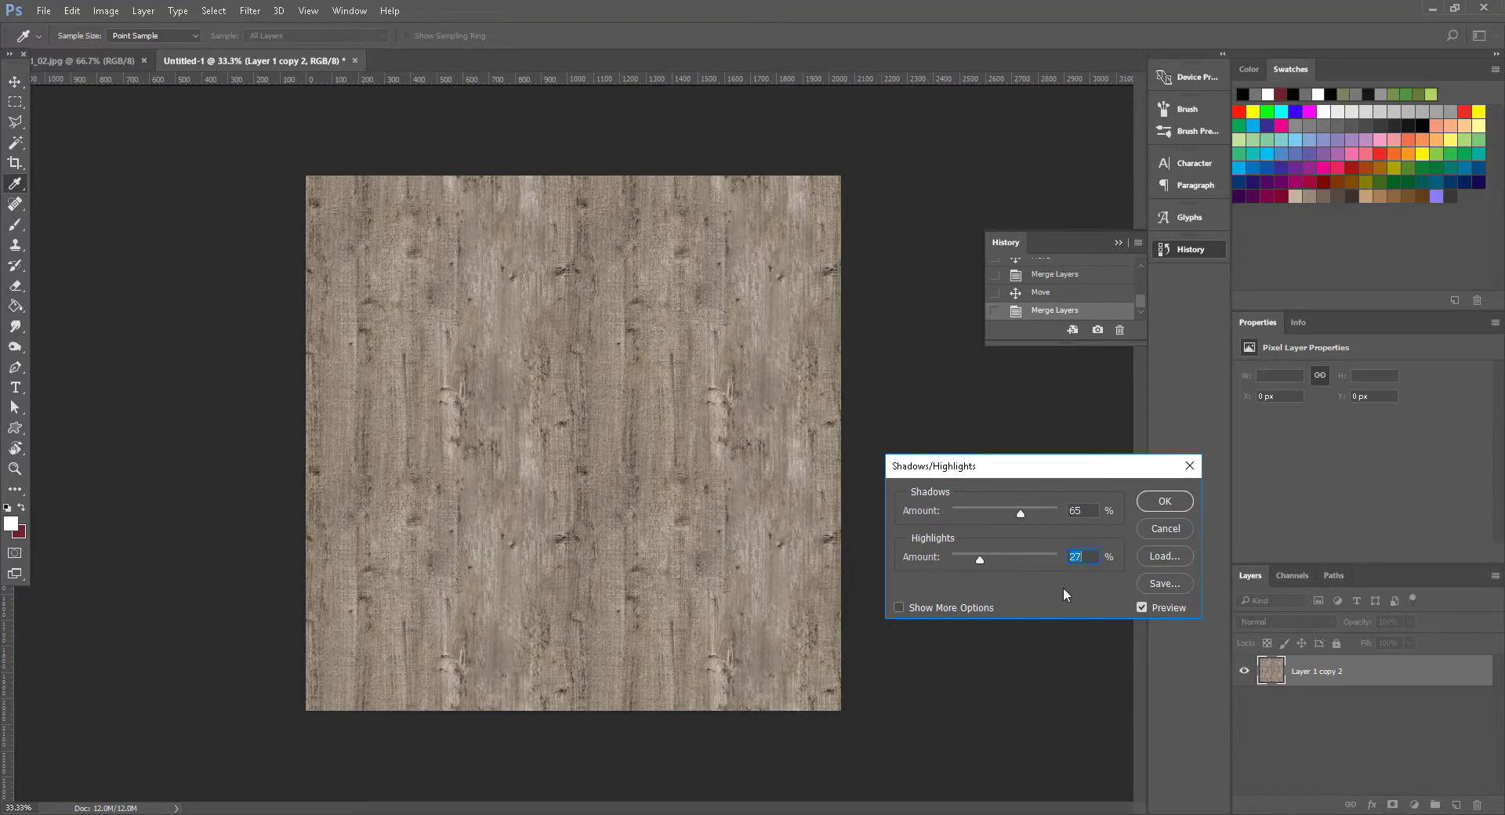
click(1141, 608)
click(1142, 607)
click(1141, 607)
click(1142, 608)
click(1163, 506)
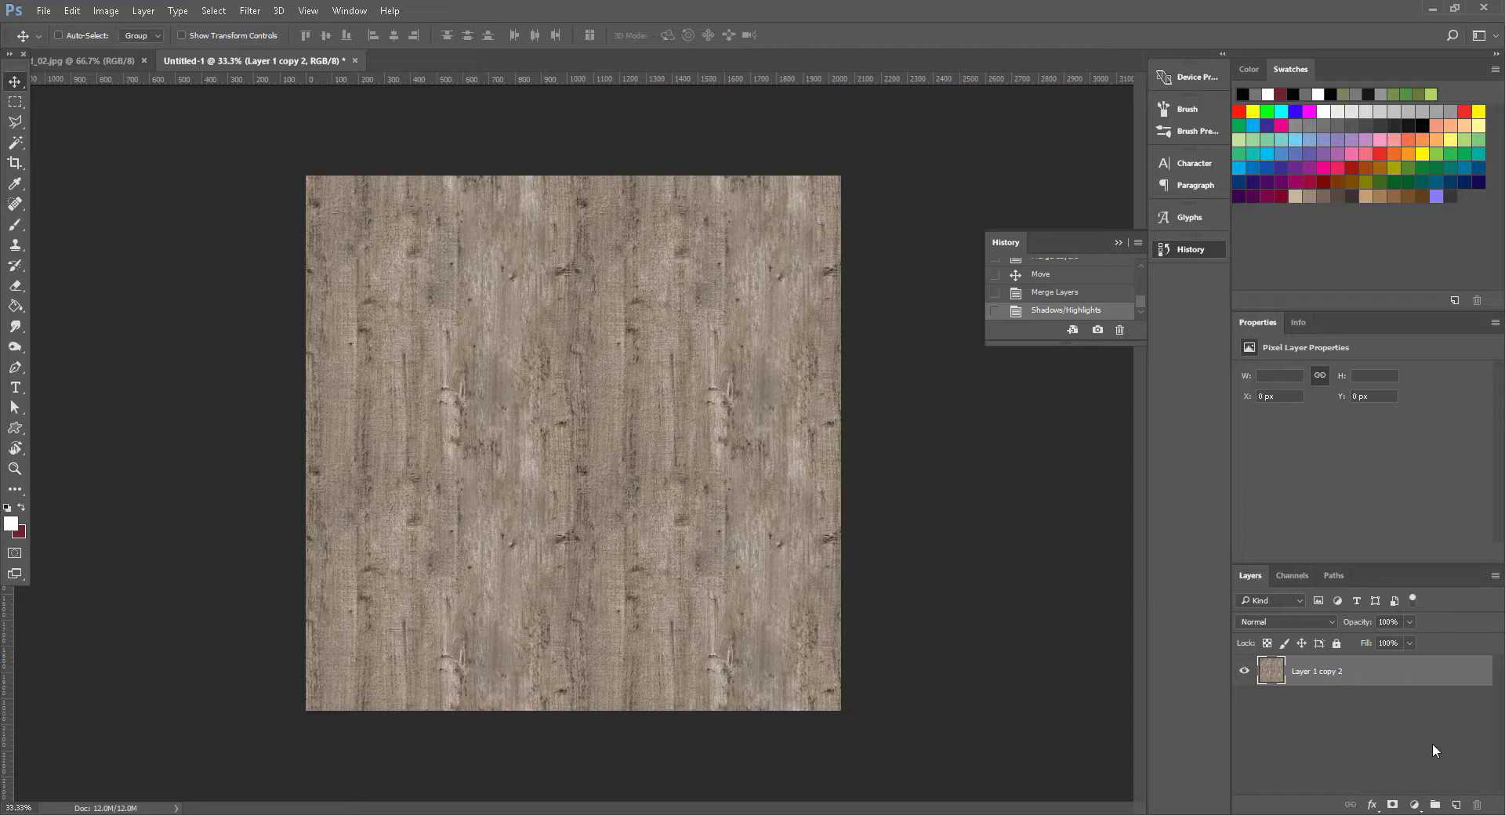
Step: Add a new layer above the wood and set the Clone Stamp to sample All Layers
click(1456, 807)
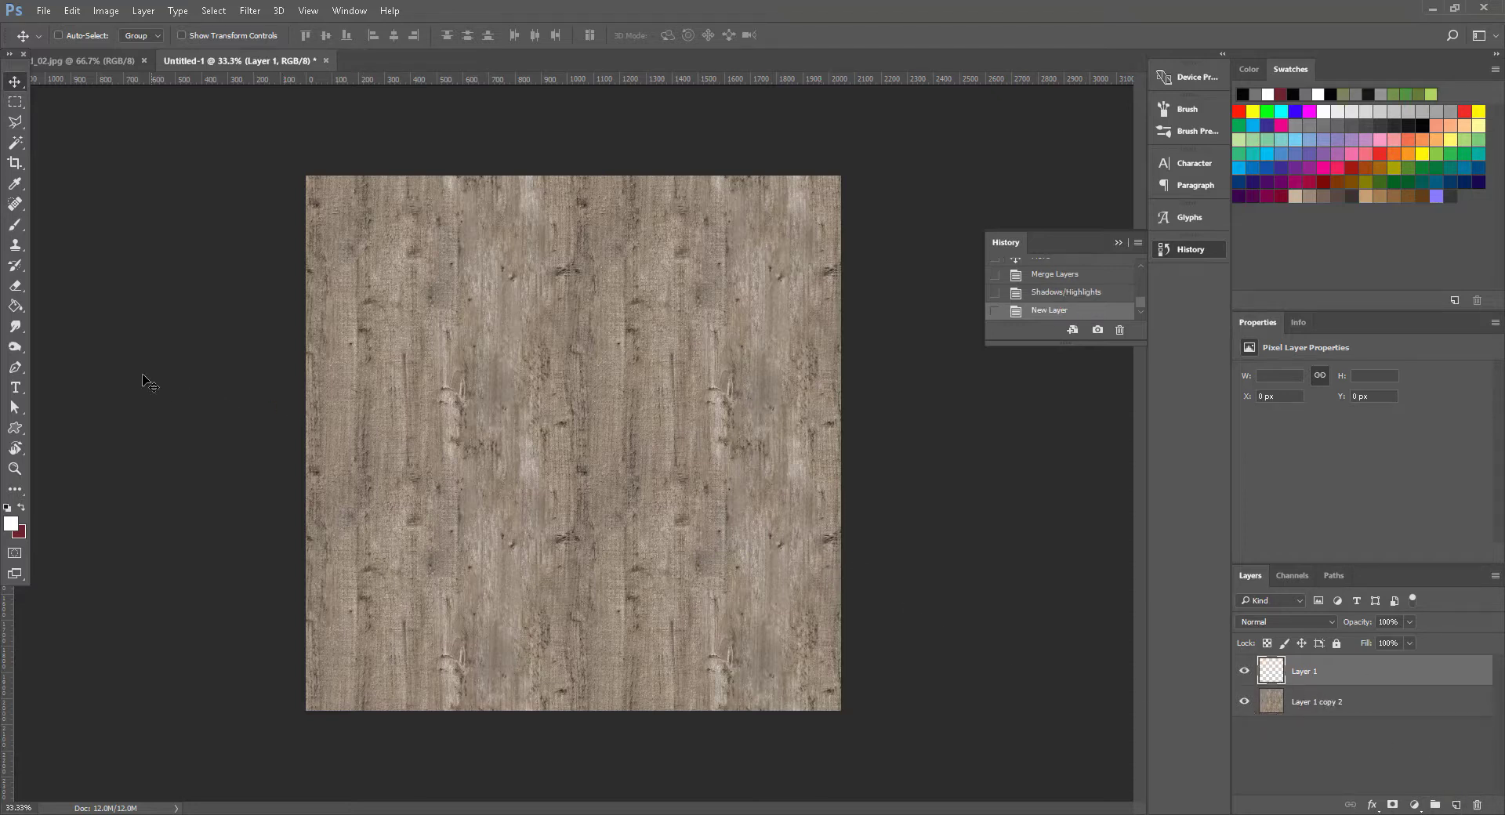
click(16, 245)
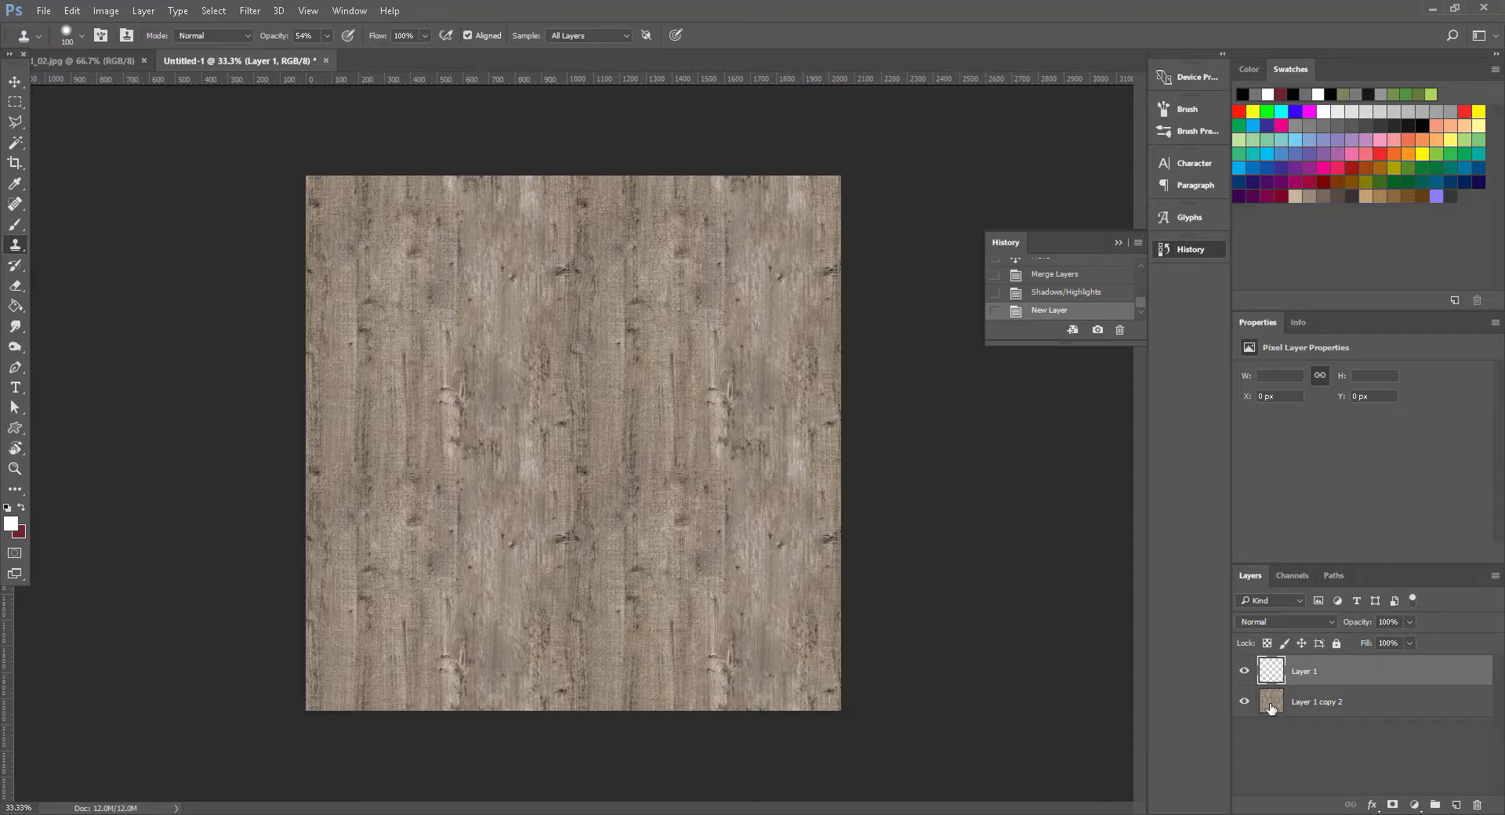
click(607, 36)
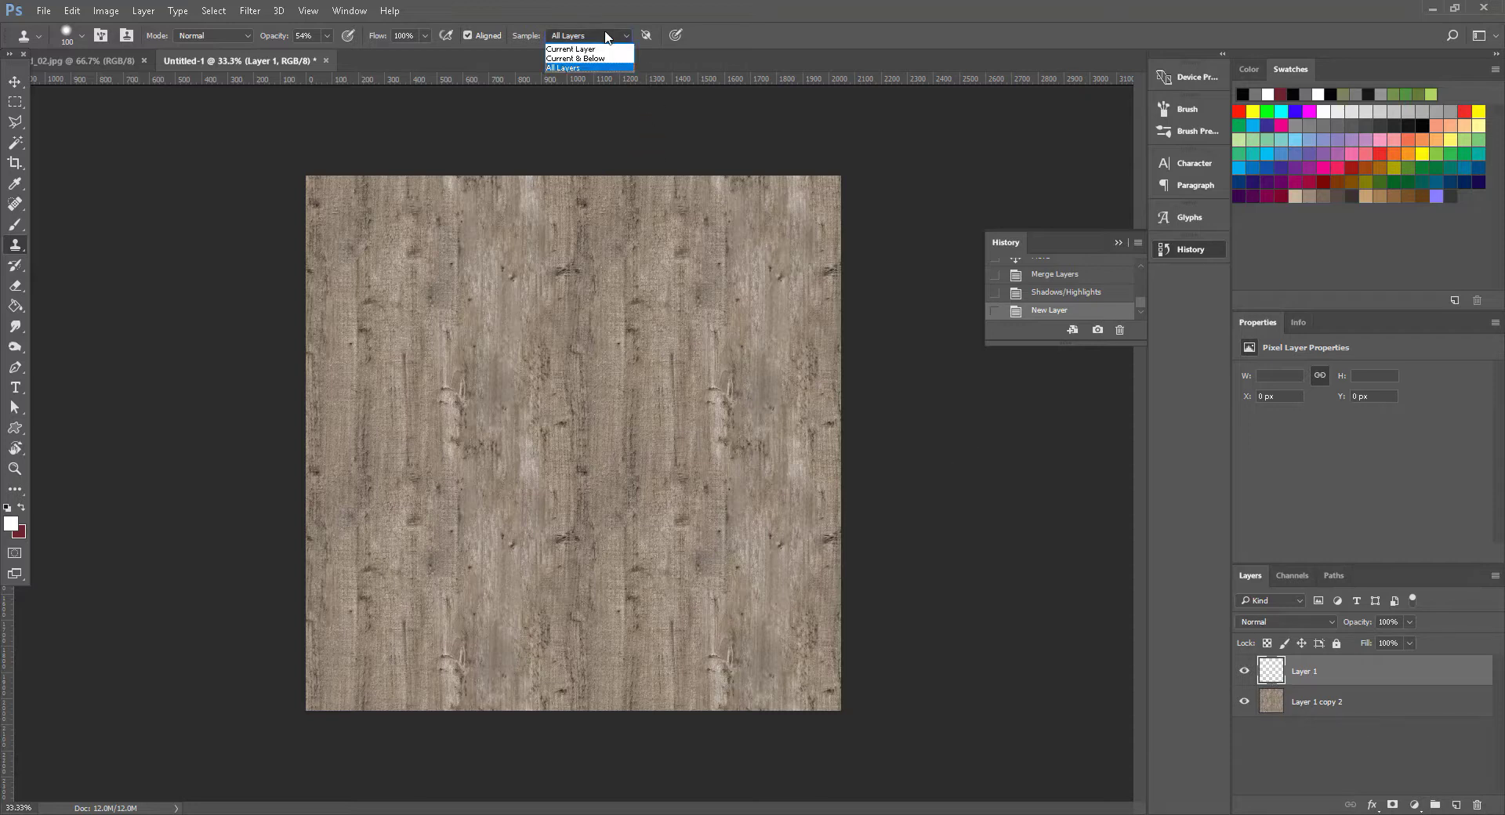
click(571, 68)
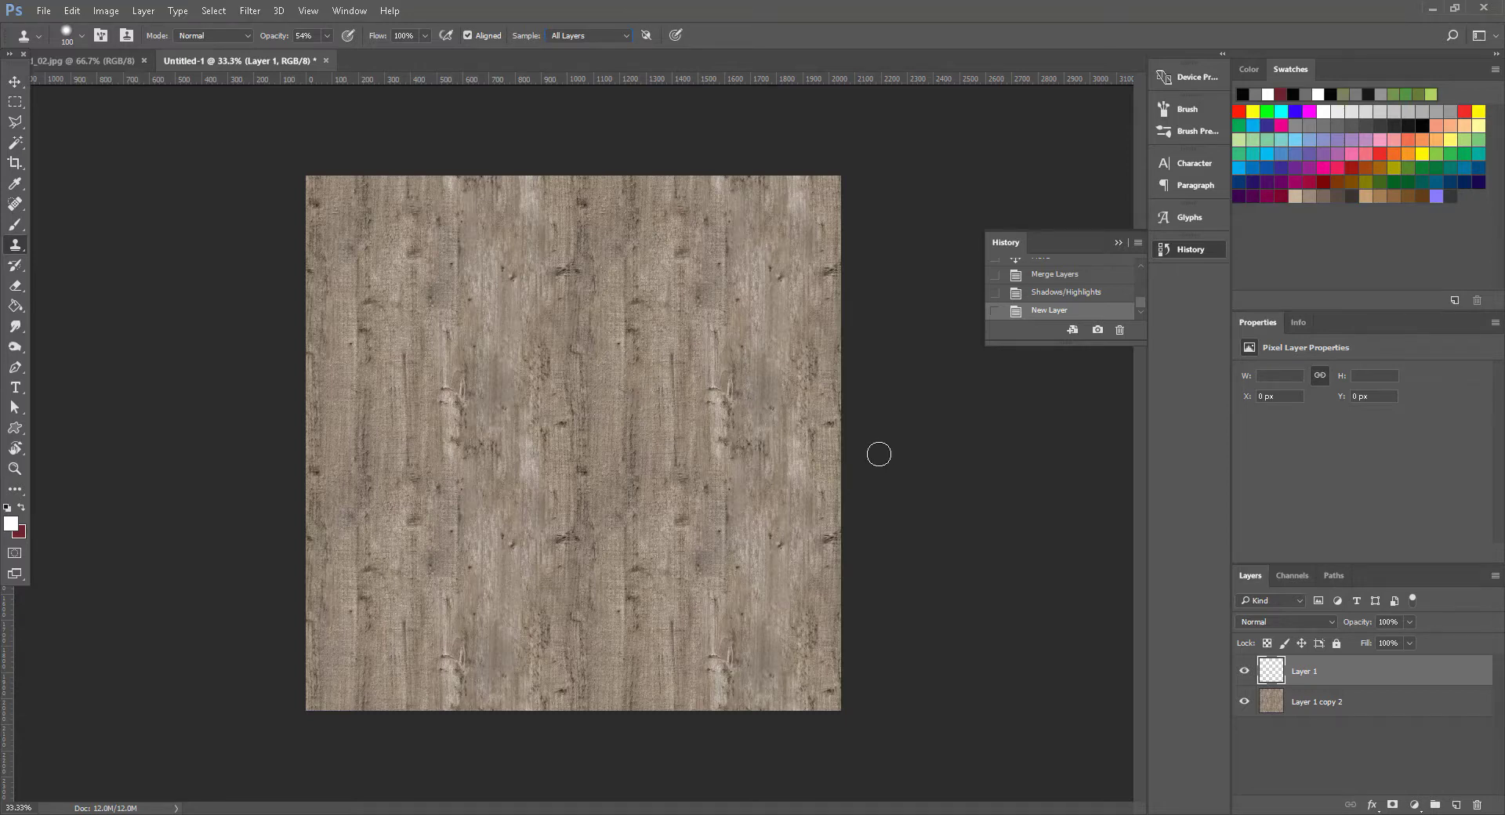
click(810, 469)
click(755, 322)
key(ctrl+alt+plus)
click(946, 502)
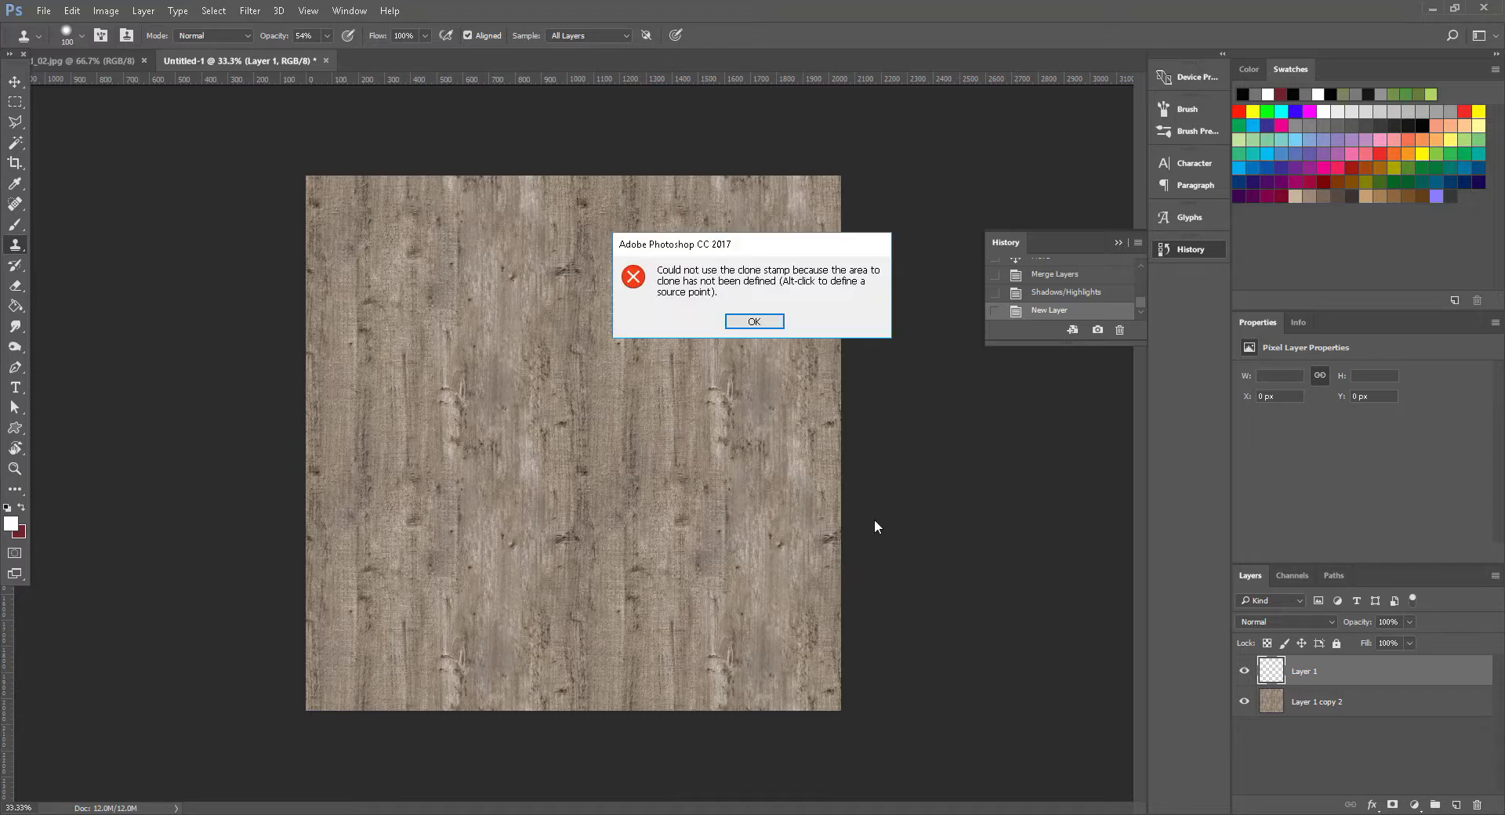
click(767, 334)
key(ctrl+alt+plus)
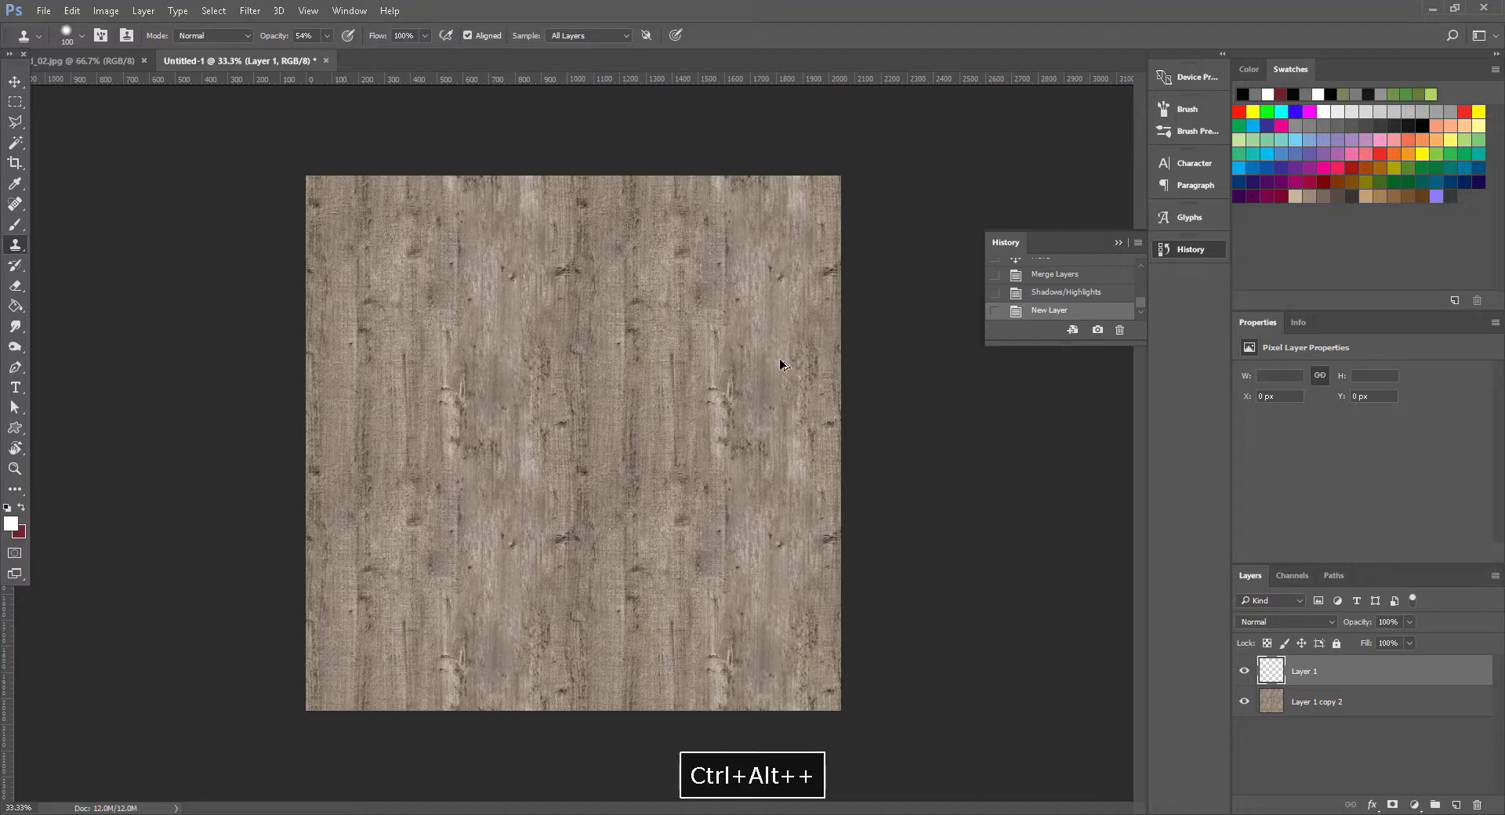
Step: Adjust the Clone Stamp brush size to suit covering individual knots in the wood
click(18, 470)
click(438, 494)
click(614, 463)
key(space)
drag(862, 482, 715, 619)
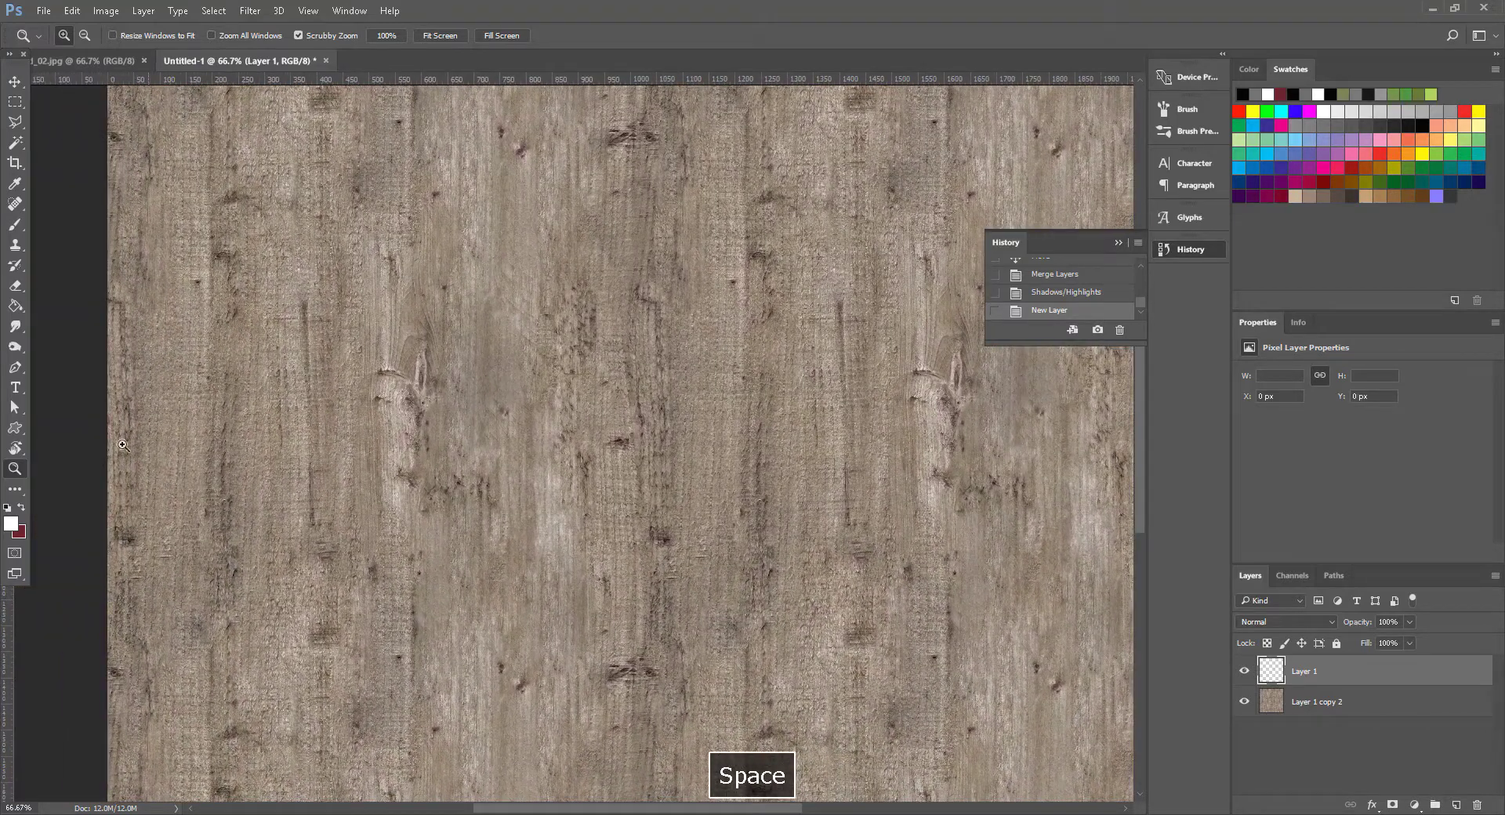
click(15, 245)
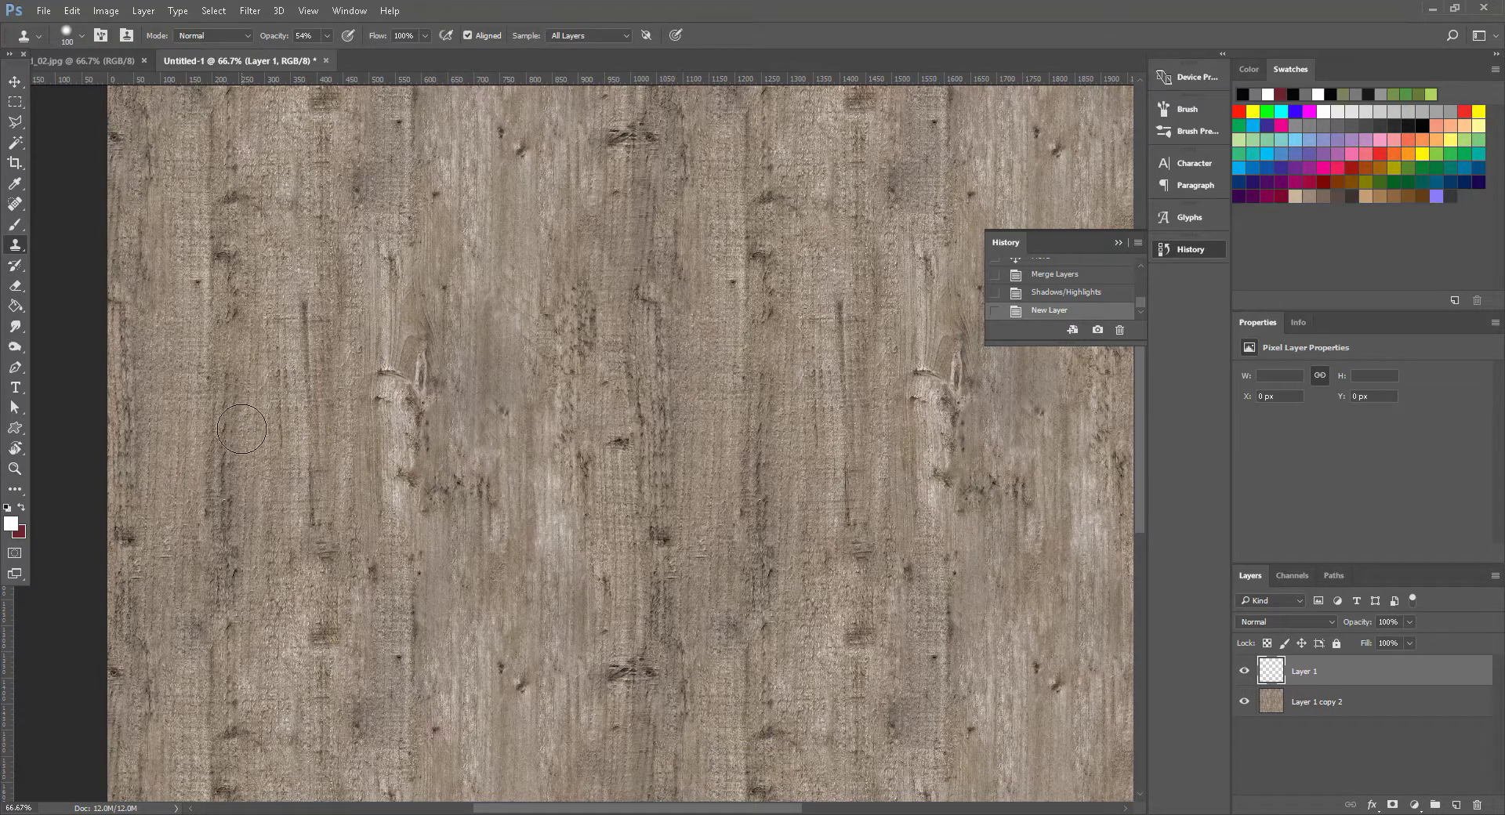
click(80, 35)
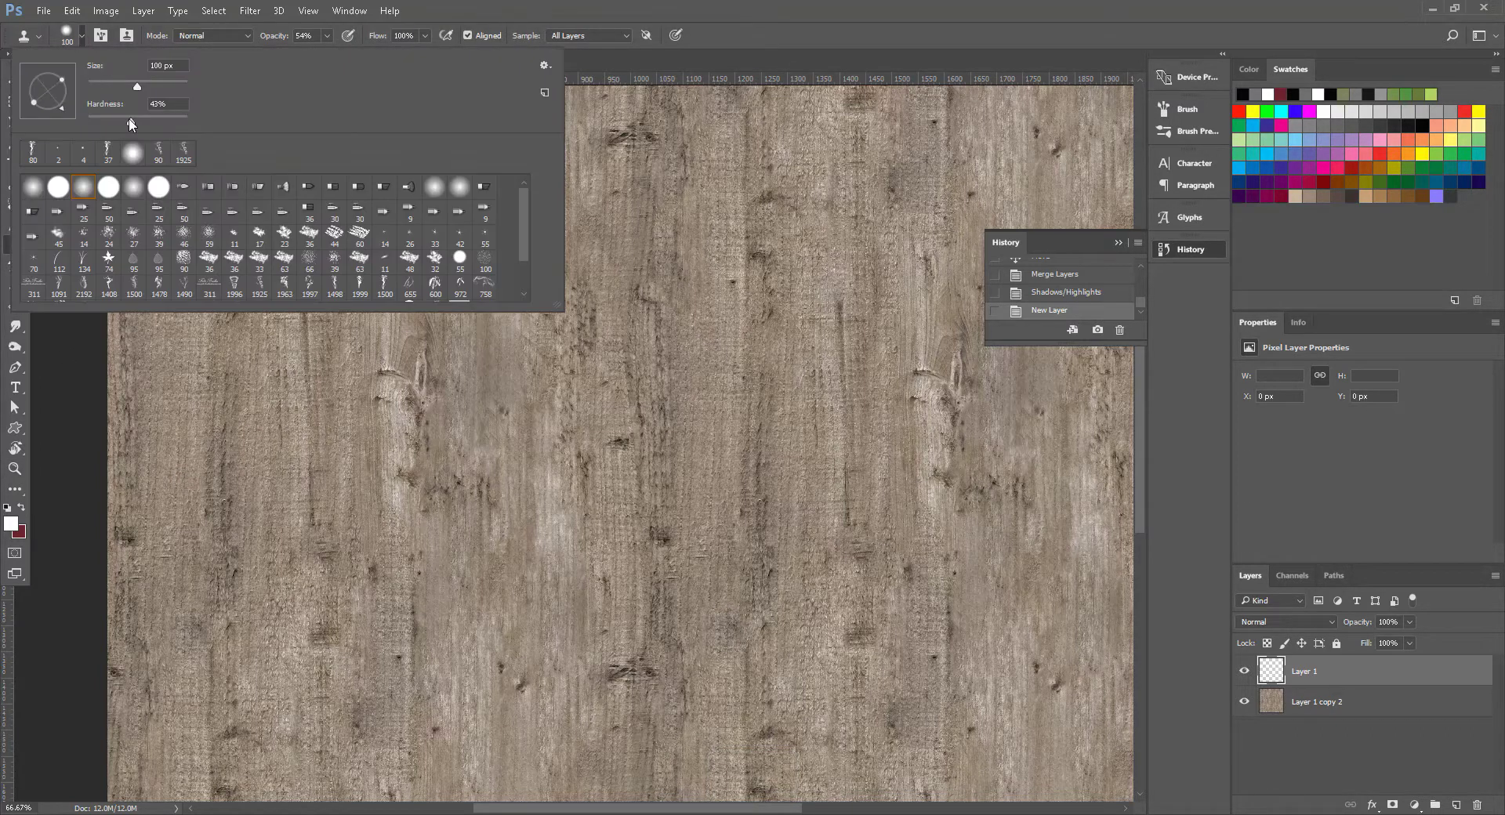
drag(156, 87, 159, 86)
key(Return)
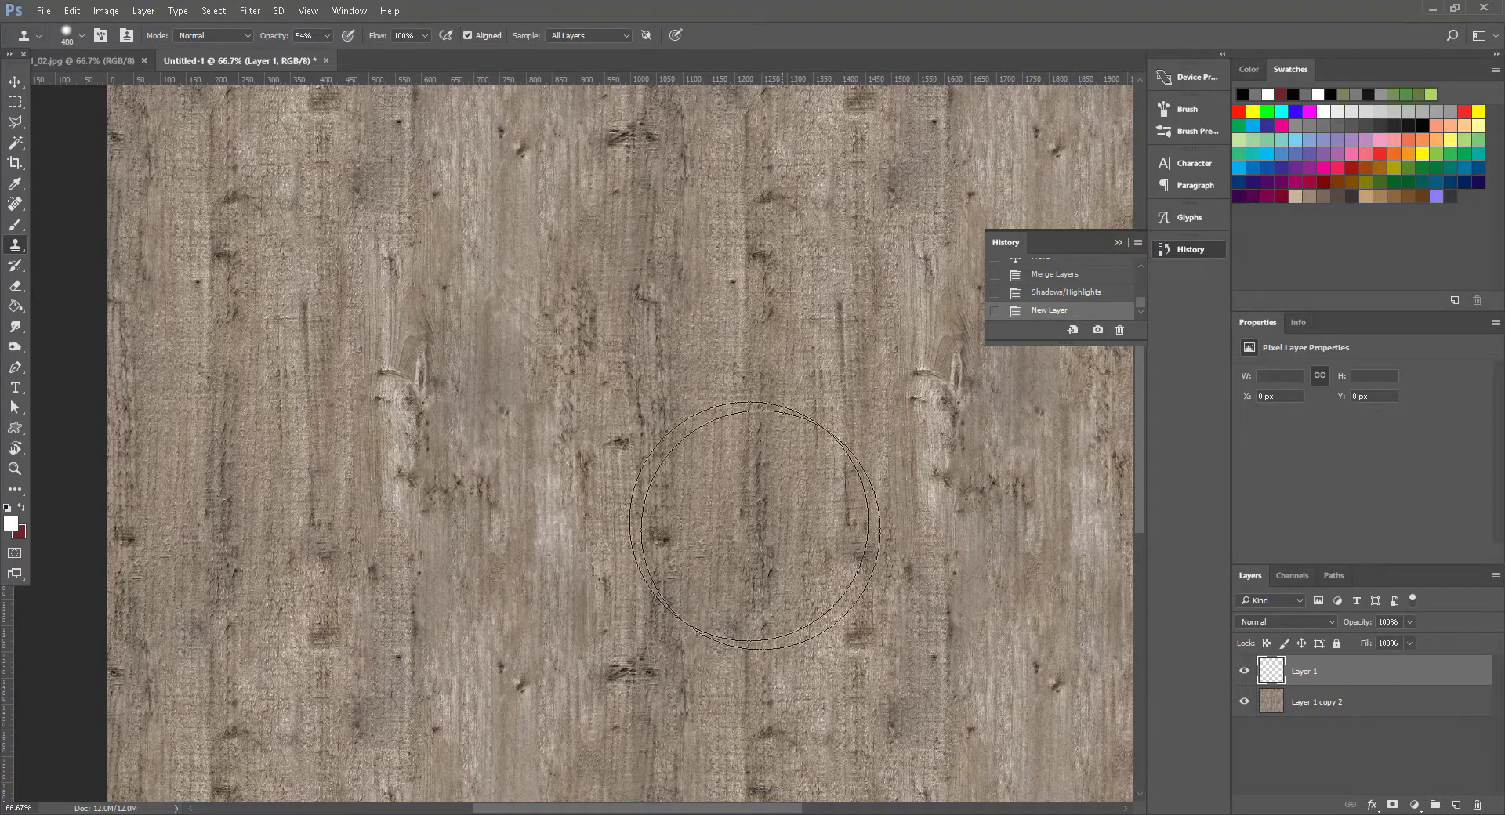
click(81, 35)
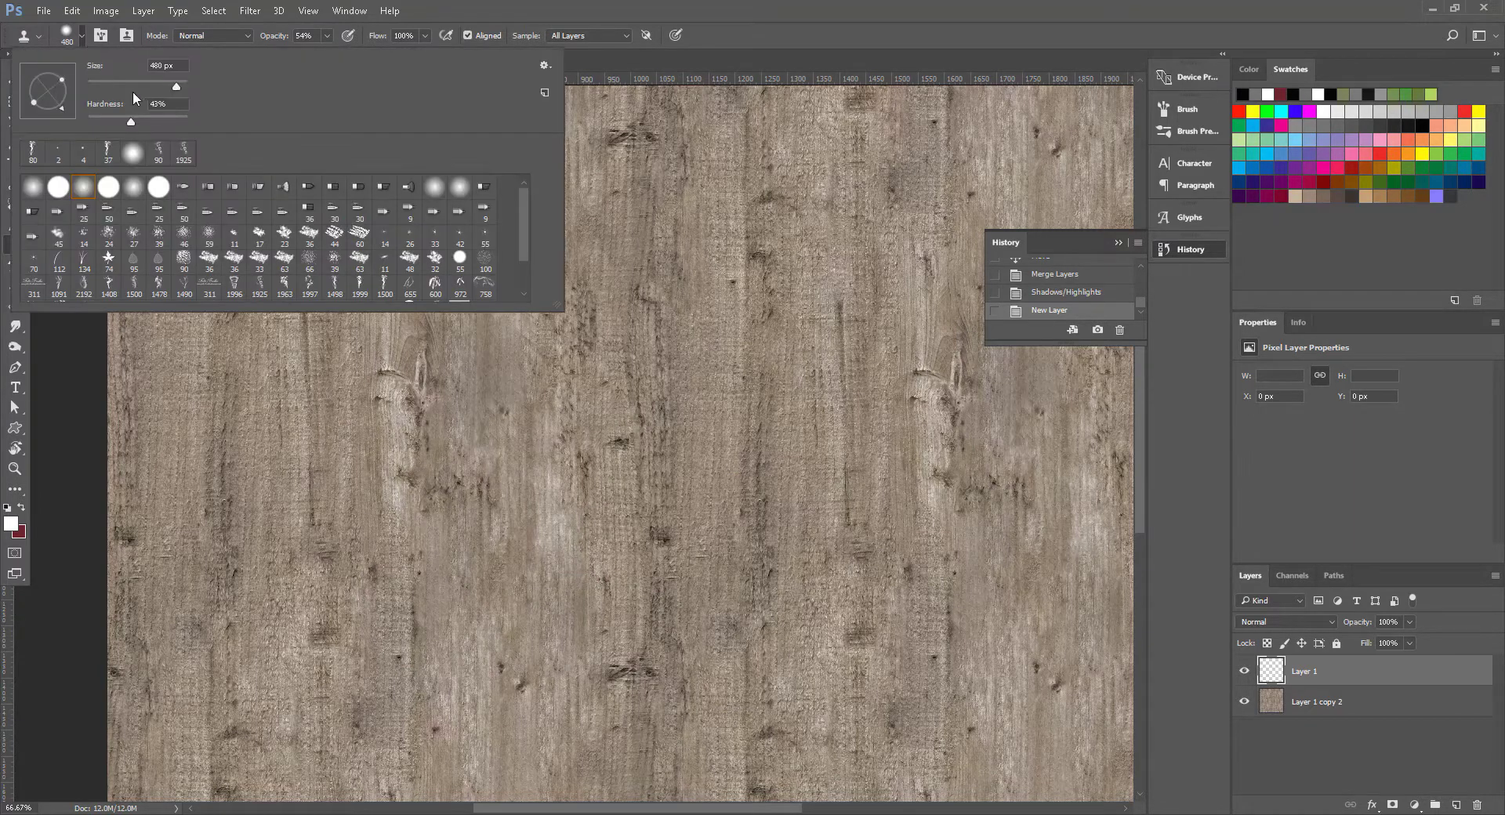
drag(141, 87, 134, 87)
click(755, 50)
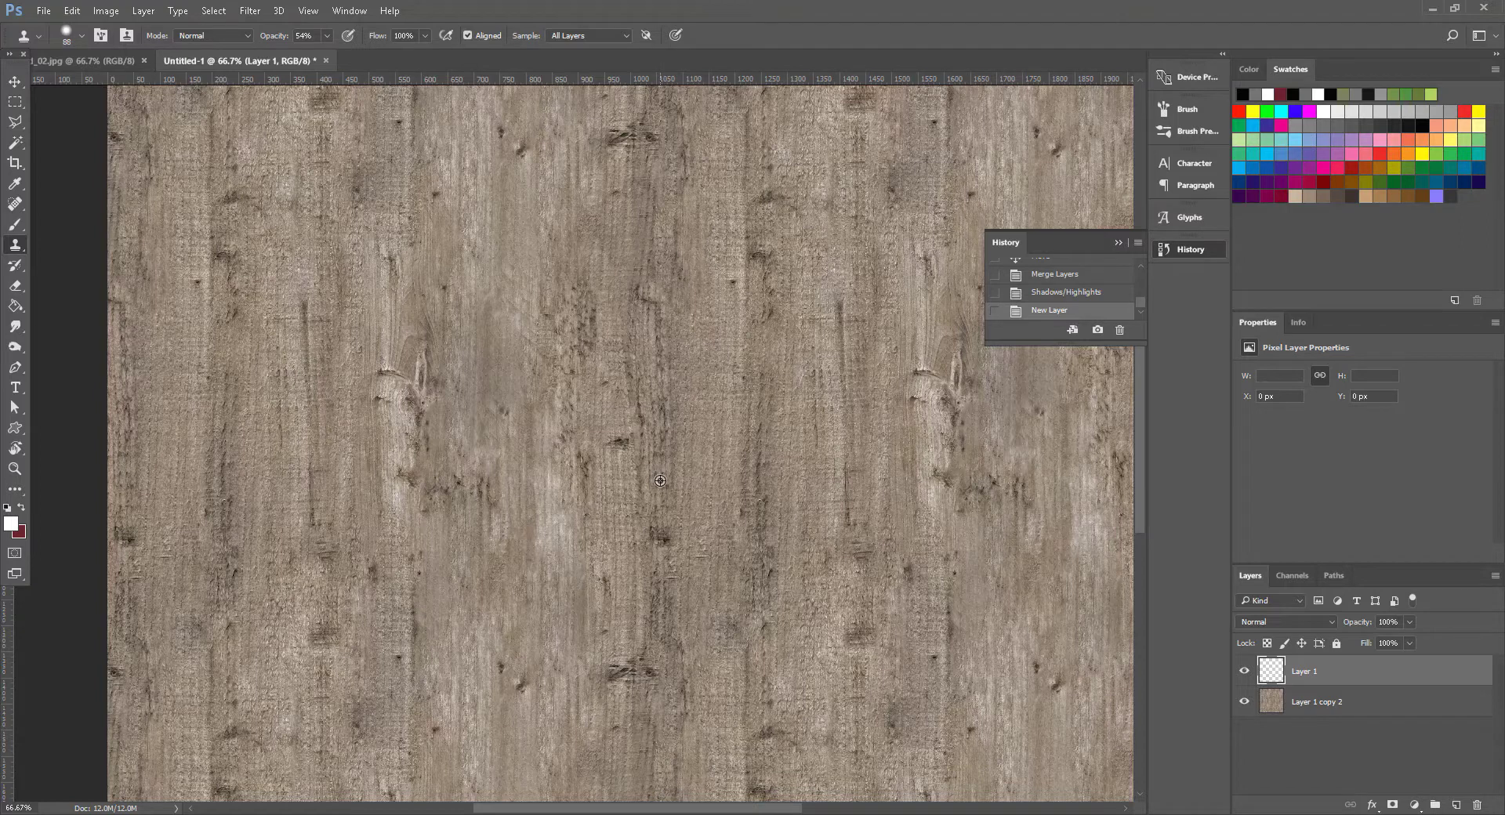
Step: Clone clean wood grain over the dark knots near the canvas's middle and left side, raising the Clone Stamp opacity to 100%
drag(660, 485, 660, 547)
click(660, 542)
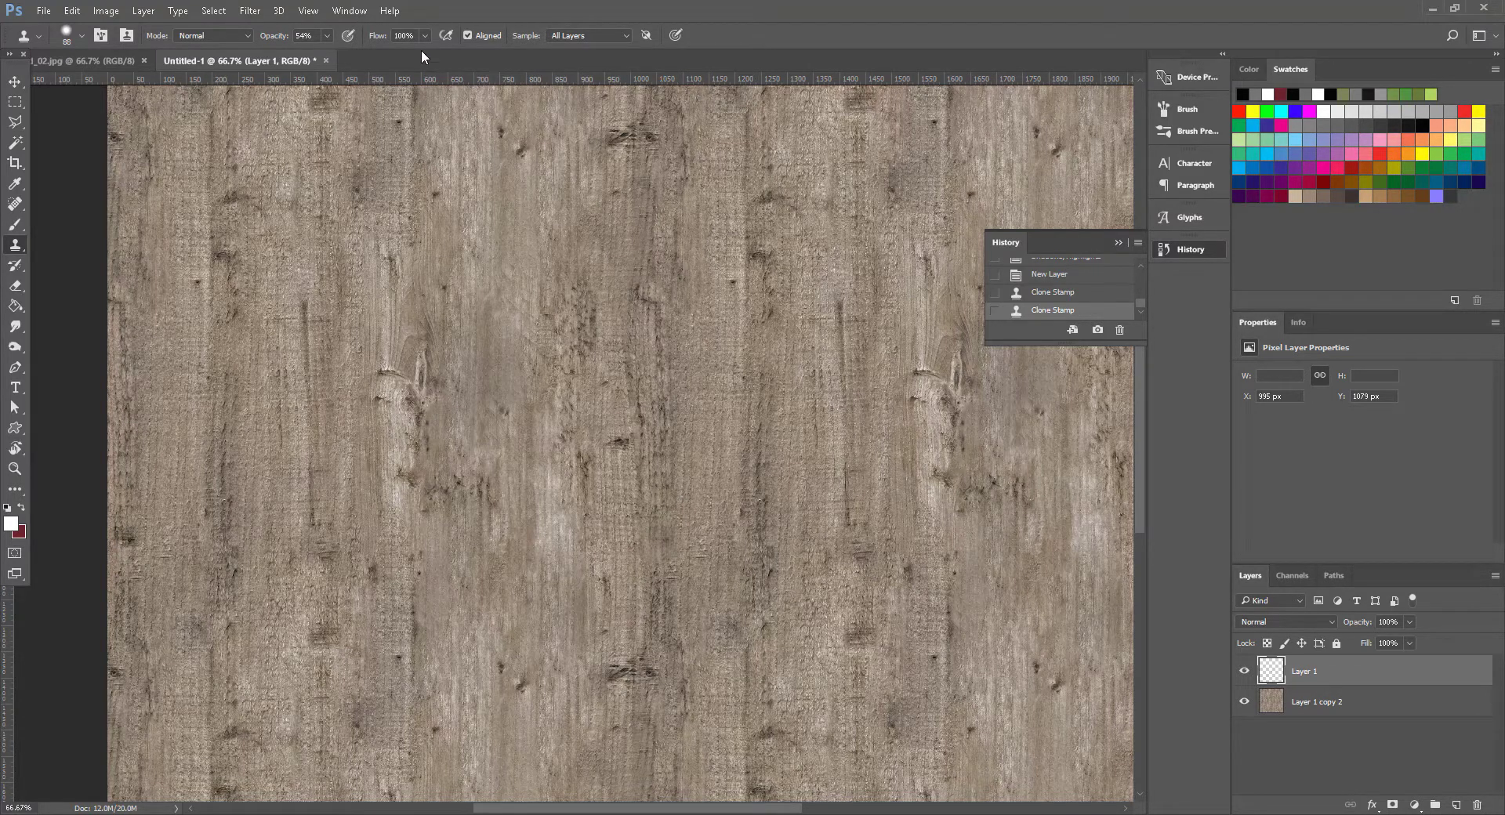
drag(328, 54, 362, 54)
click(629, 483)
click(675, 481)
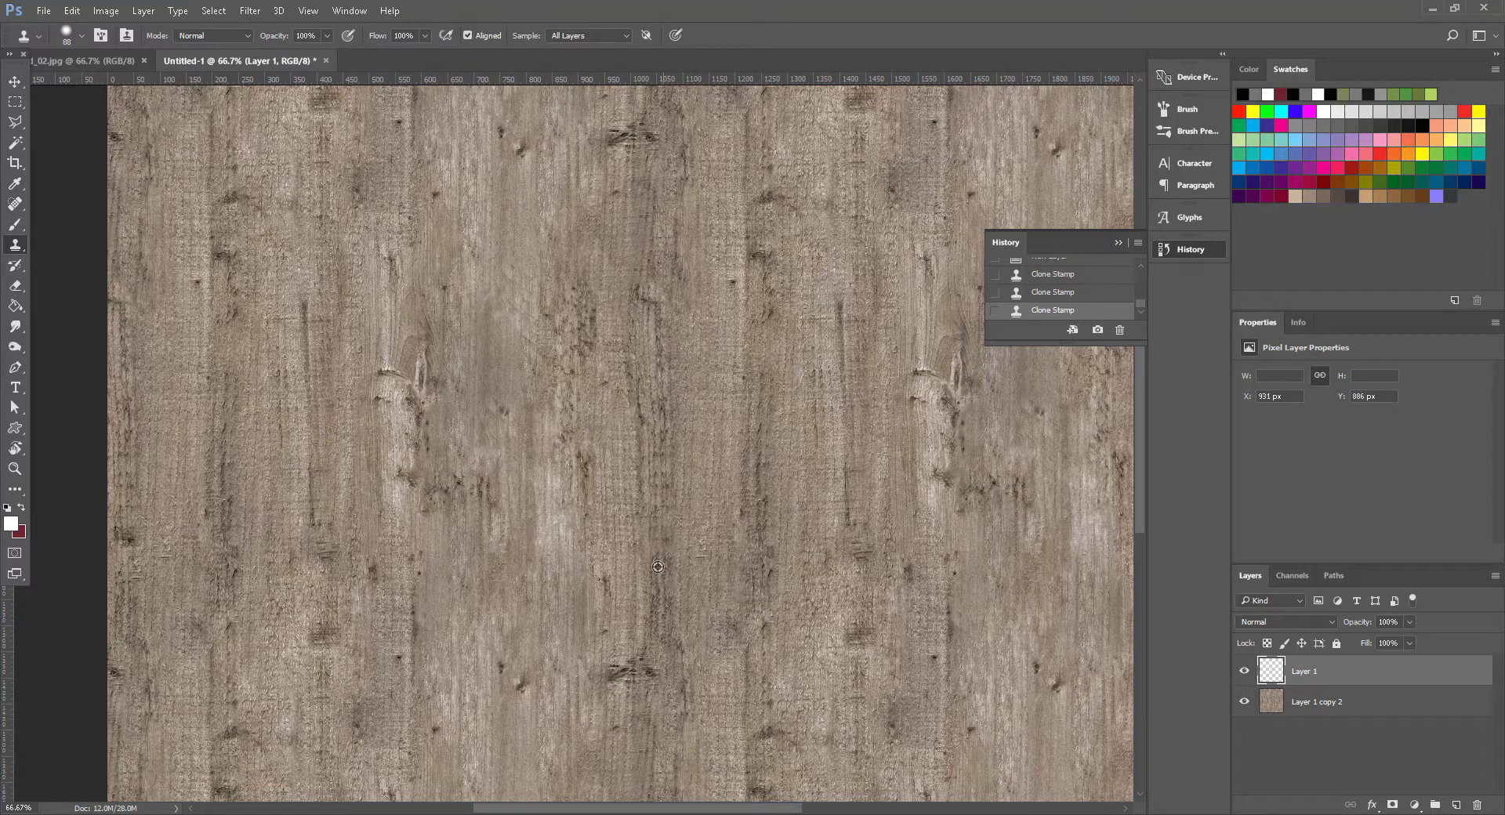
click(619, 508)
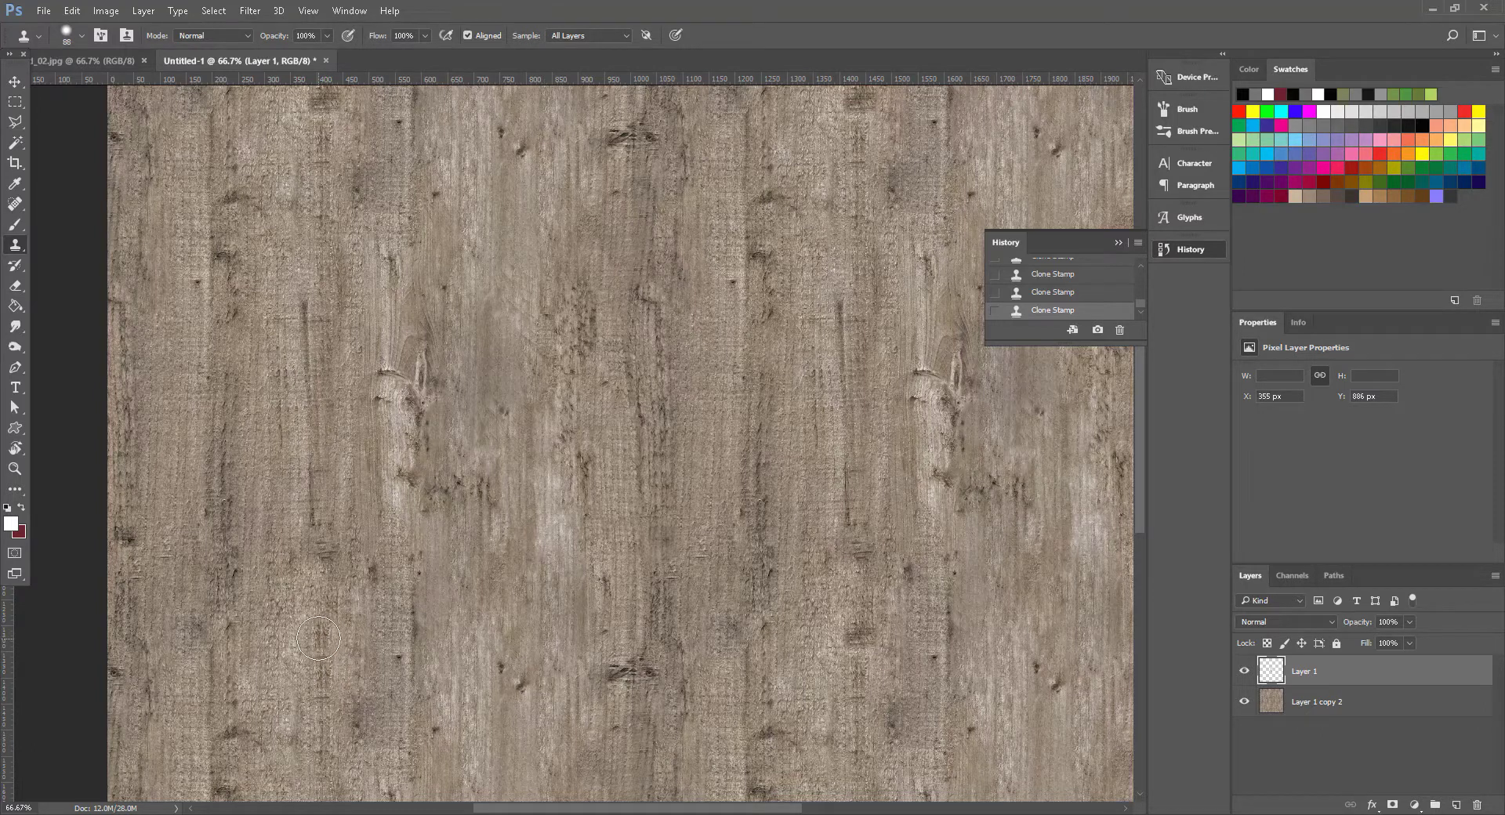
drag(321, 651, 318, 659)
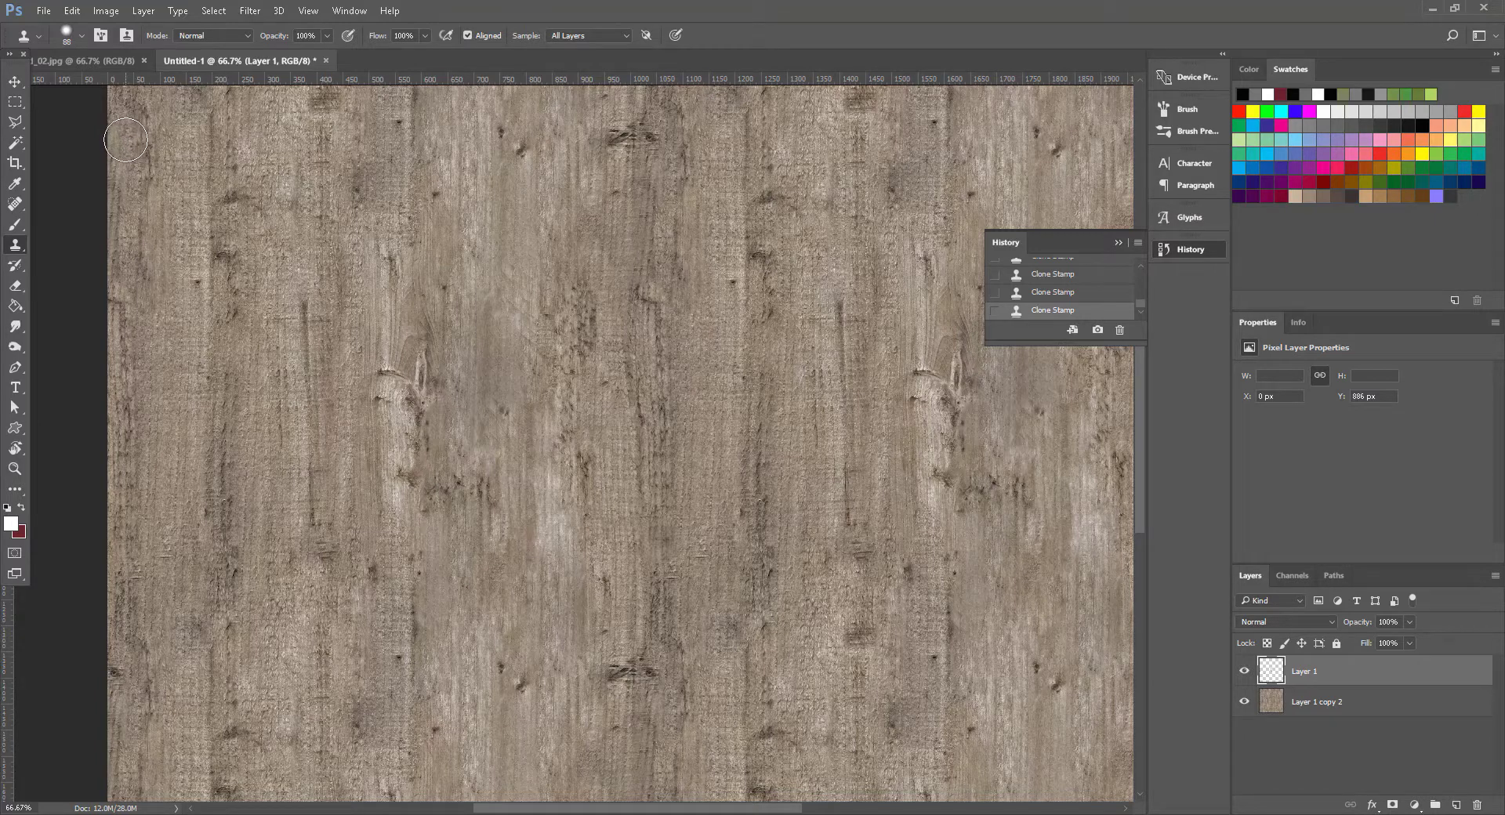
Step: Clone clean grain over the two dark knots along the vertical seam in the upper part of the texture
drag(606, 578, 643, 516)
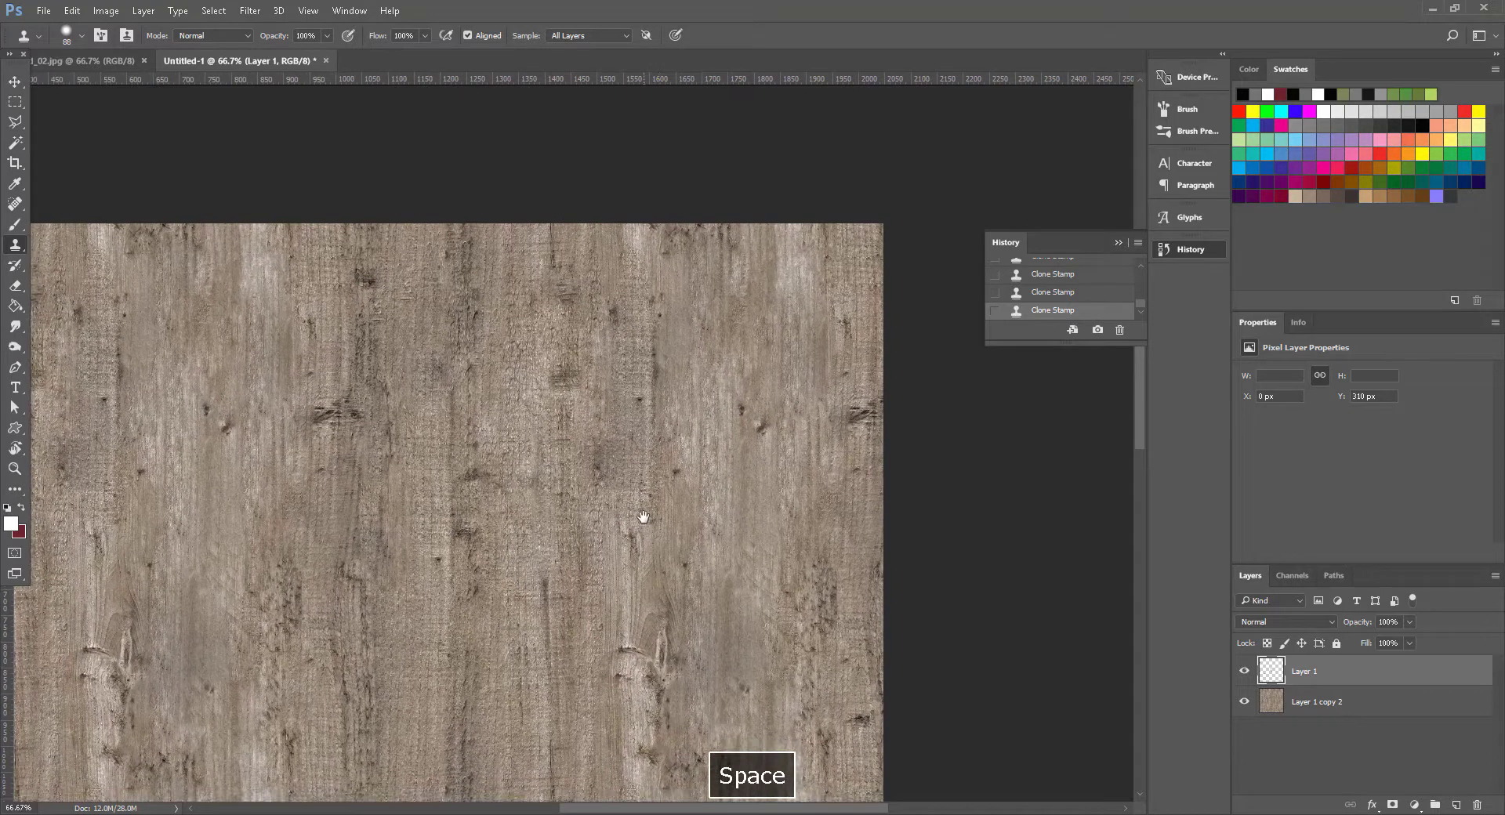
drag(371, 285, 364, 279)
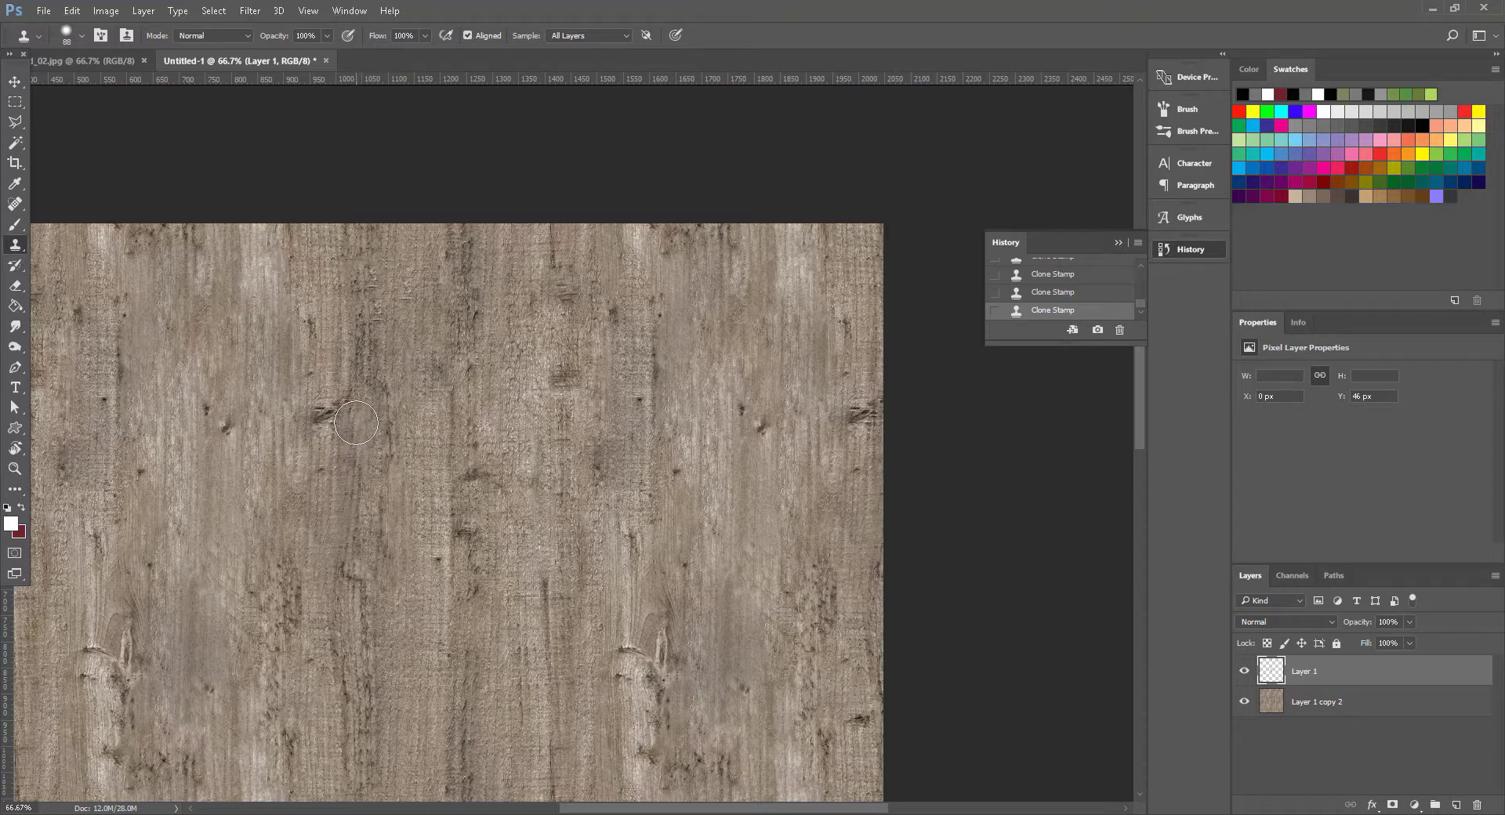
drag(349, 407, 353, 419)
drag(320, 444, 321, 414)
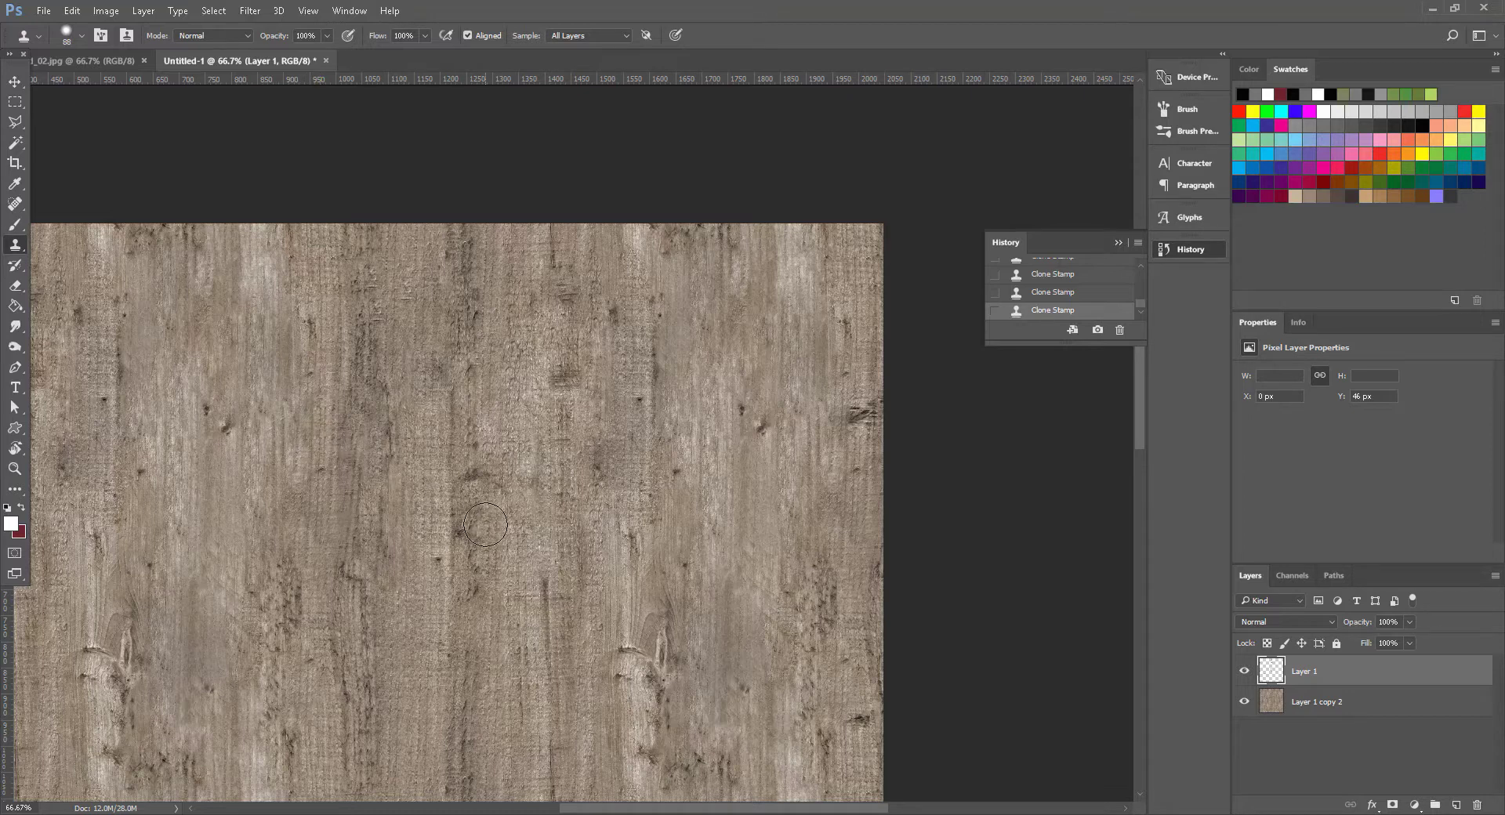
Step: Set the Clone Stamp to 275 px and 55% opacity, and clone grain over the dark patch left of the canvas centre
click(22, 468)
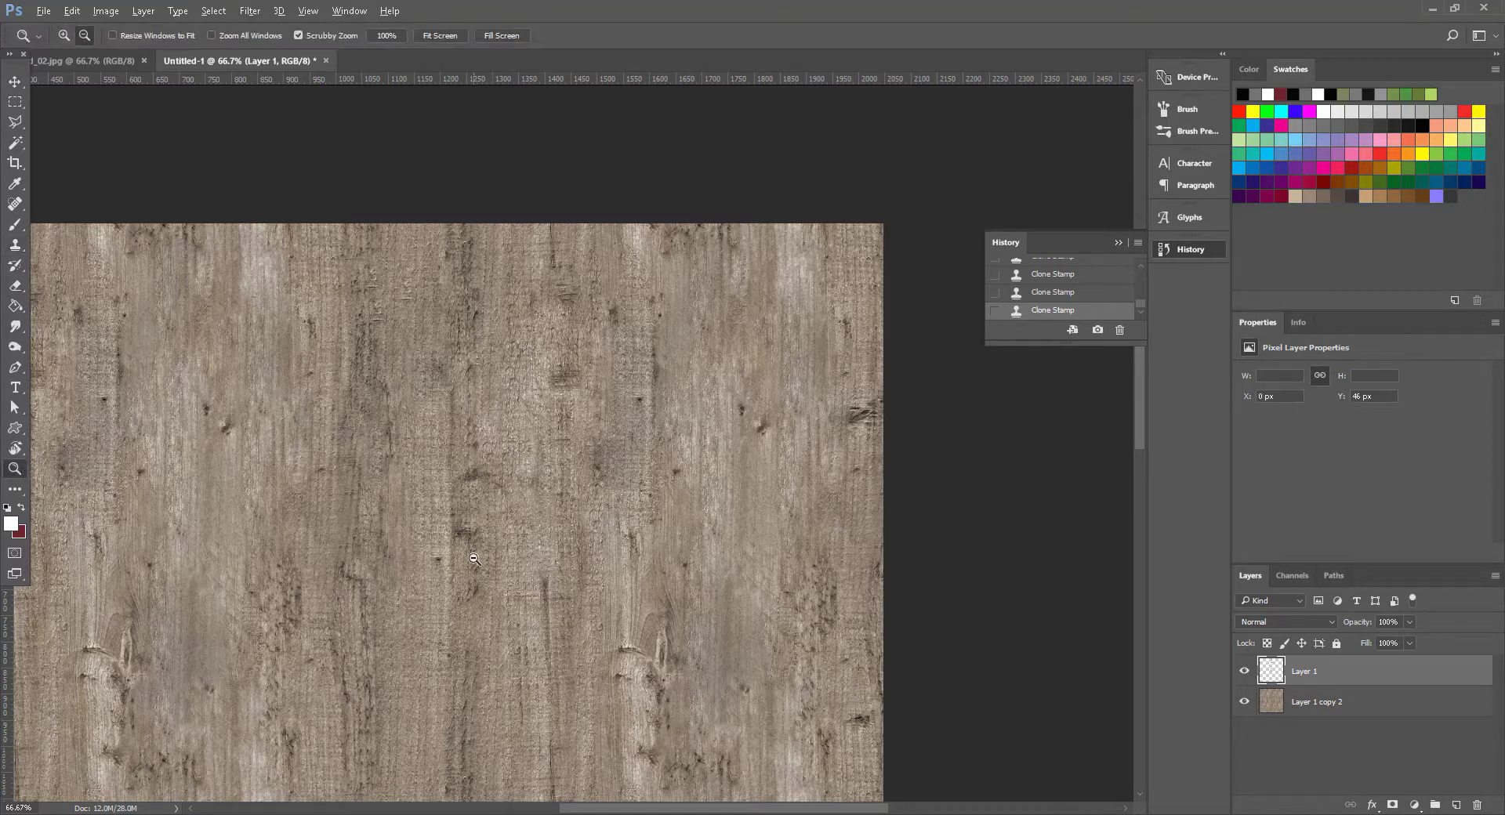
alt+click(477, 541)
alt+click(509, 571)
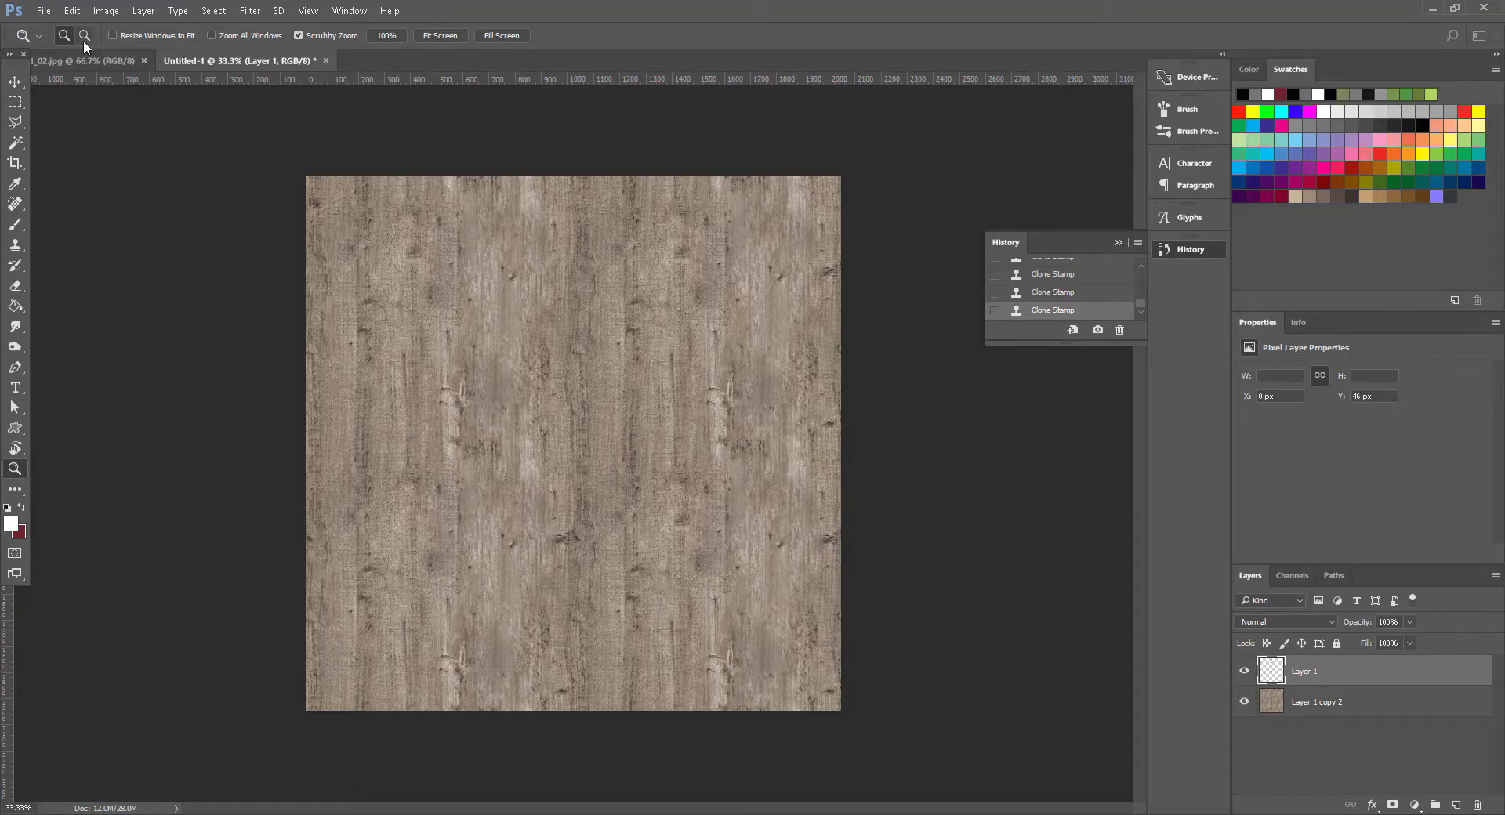
click(16, 245)
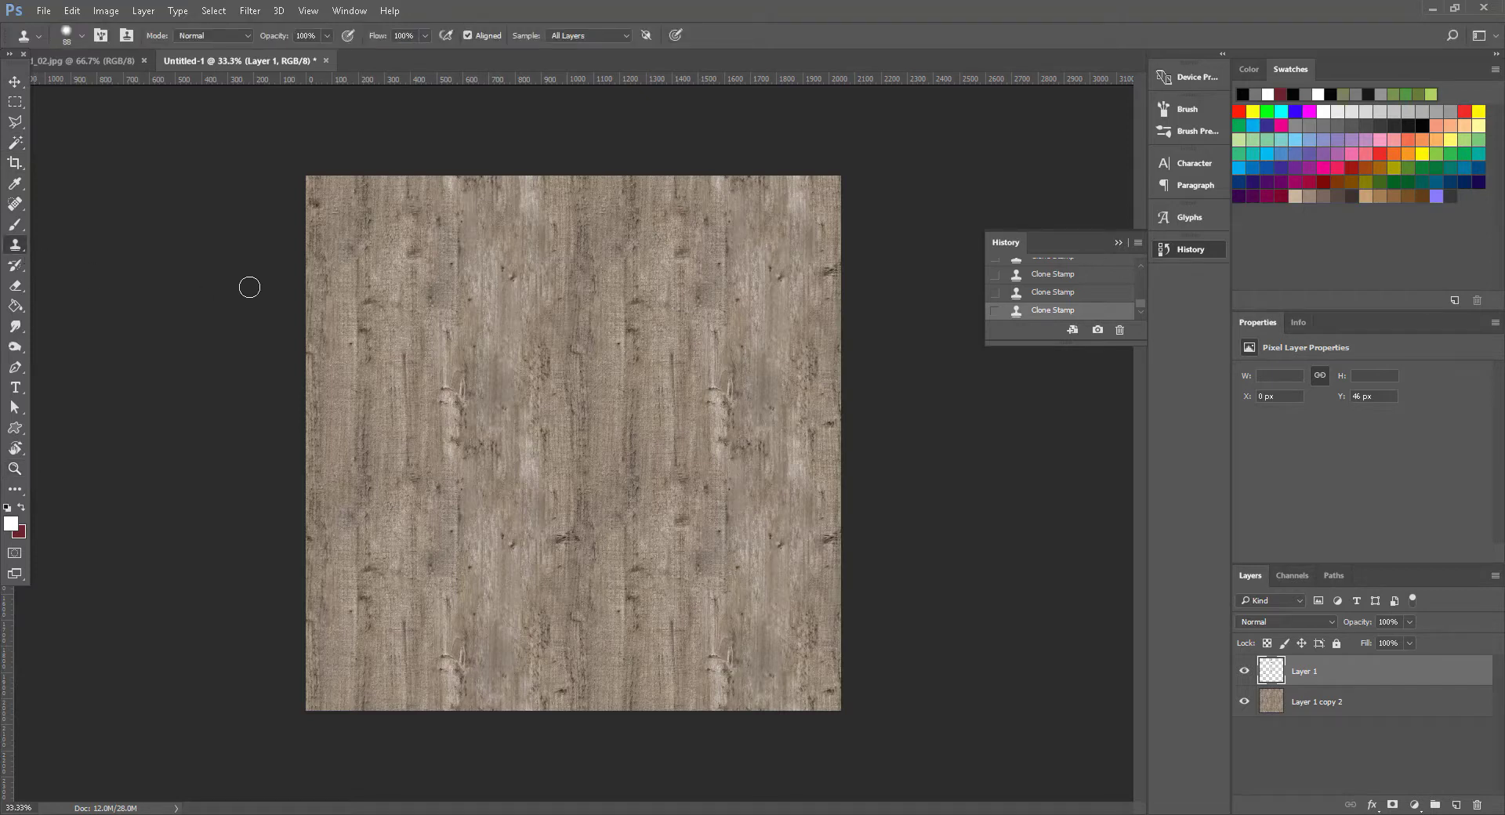
click(75, 37)
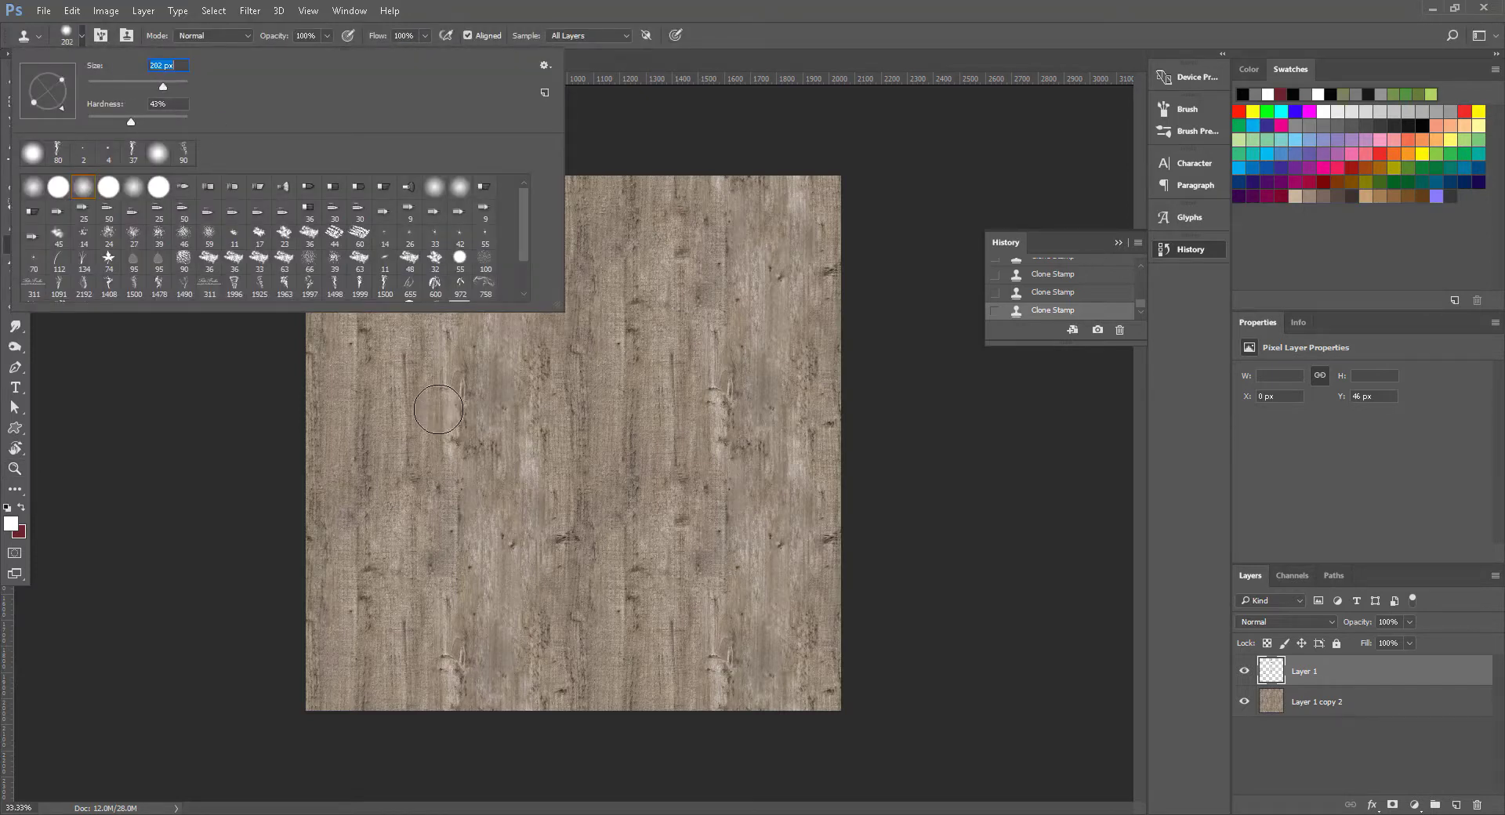
mouse_move(163, 84)
mouse_down()
mouse_move(185, 85)
mouse_move(171, 87)
mouse_up()
click(232, 427)
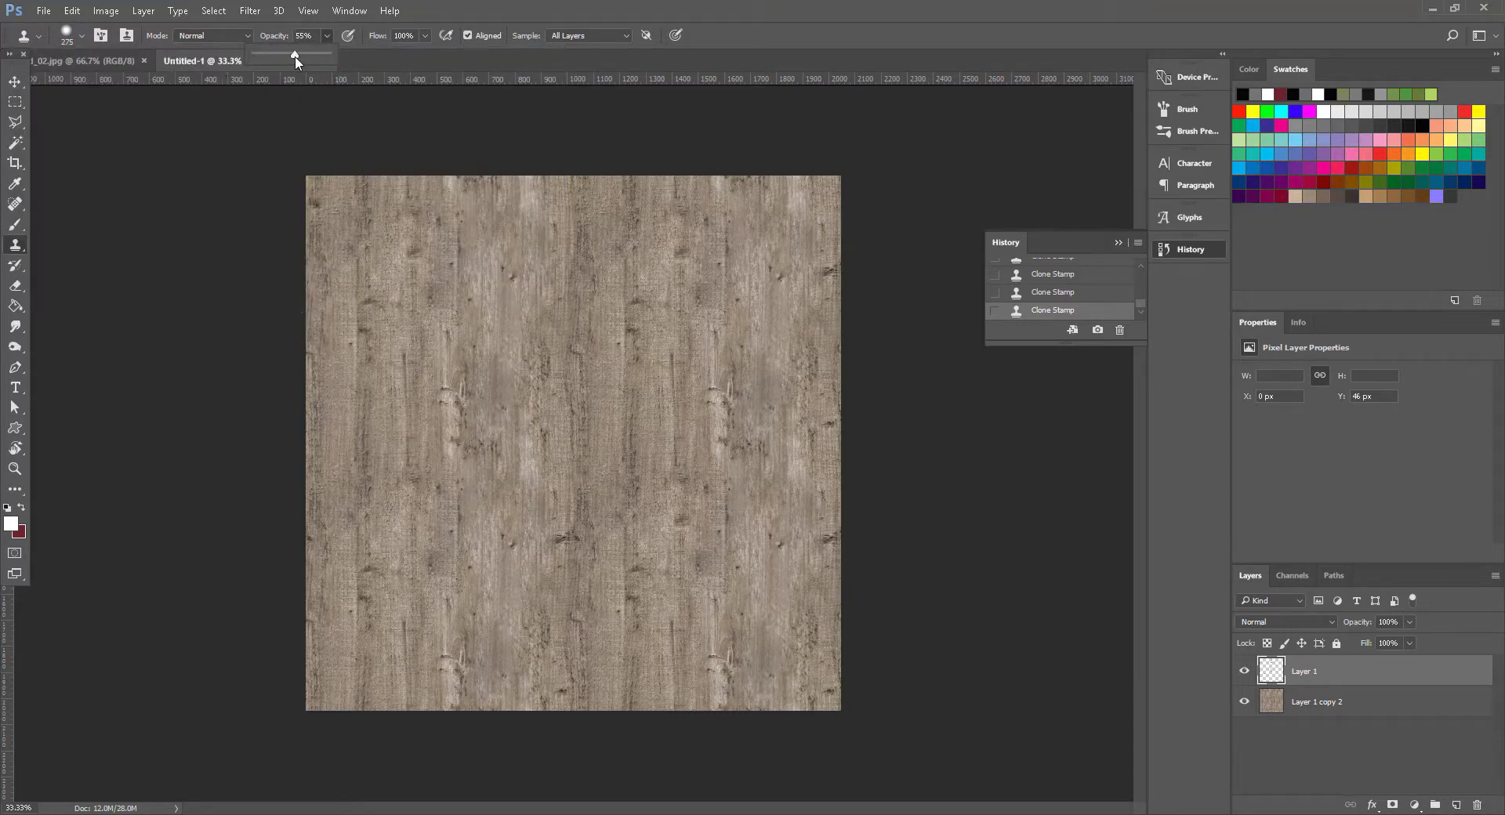
click(915, 449)
alt+click(412, 414)
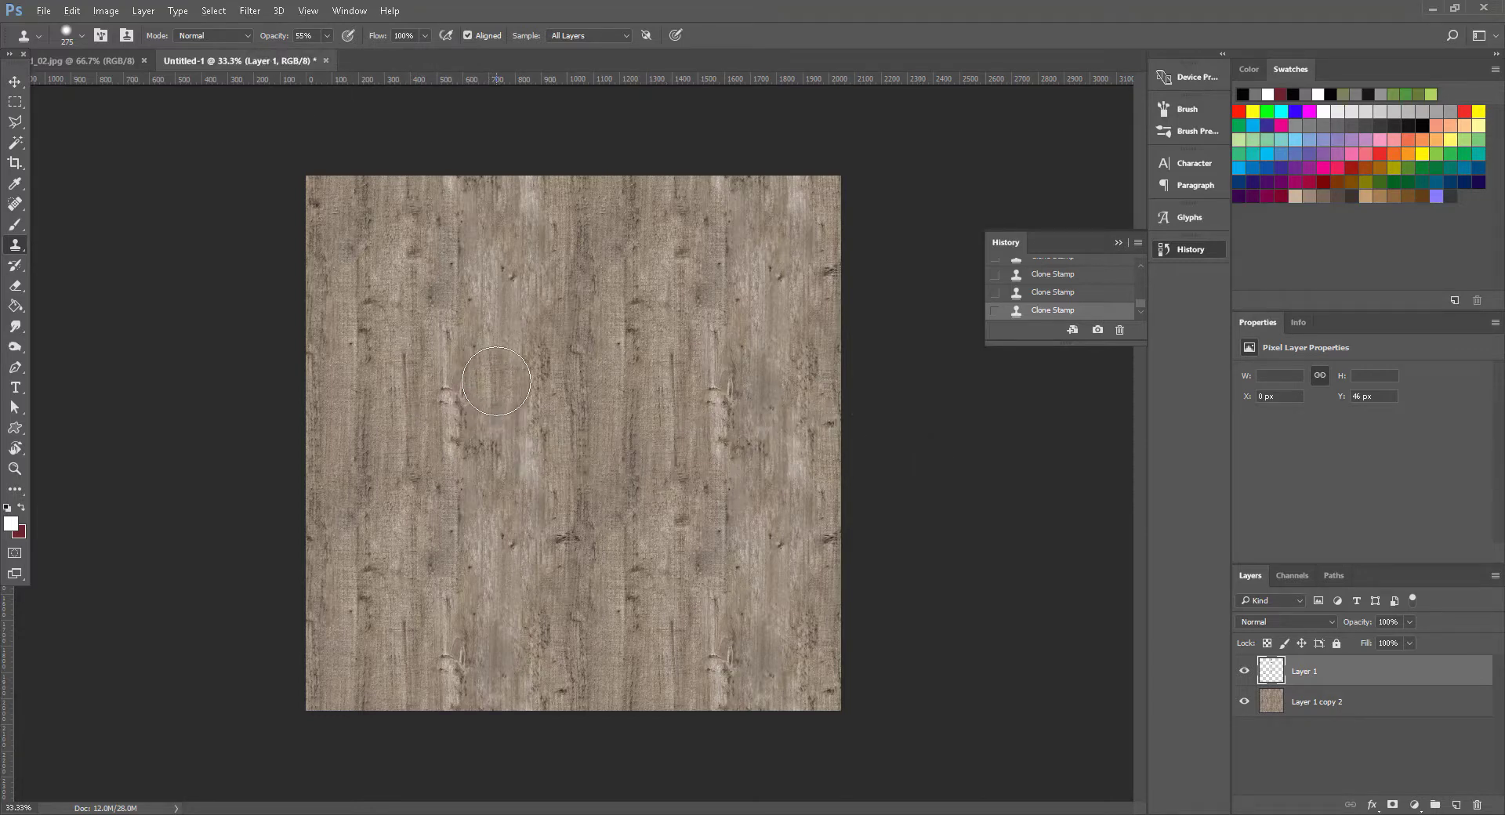
mouse_move(487, 380)
mouse_down()
mouse_move(491, 325)
mouse_move(491, 391)
mouse_move(444, 265)
mouse_move(483, 381)
mouse_up()
Step: Try cloning neighbouring grain over the pale streak in the texture's left half, and undo the strokes
click(445, 265)
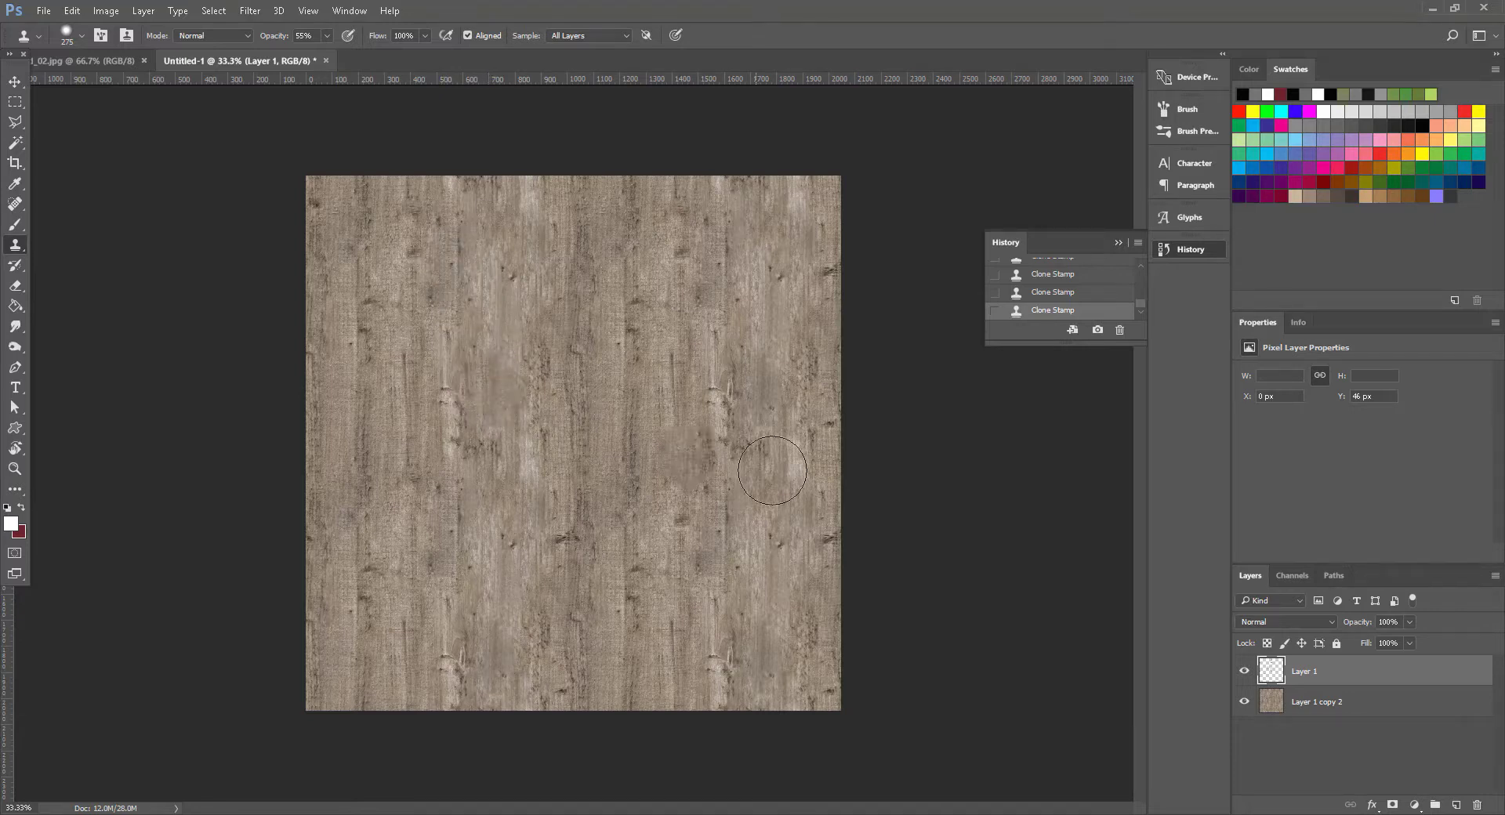
key(ctrl+z)
alt+click(416, 375)
drag(452, 368, 463, 354)
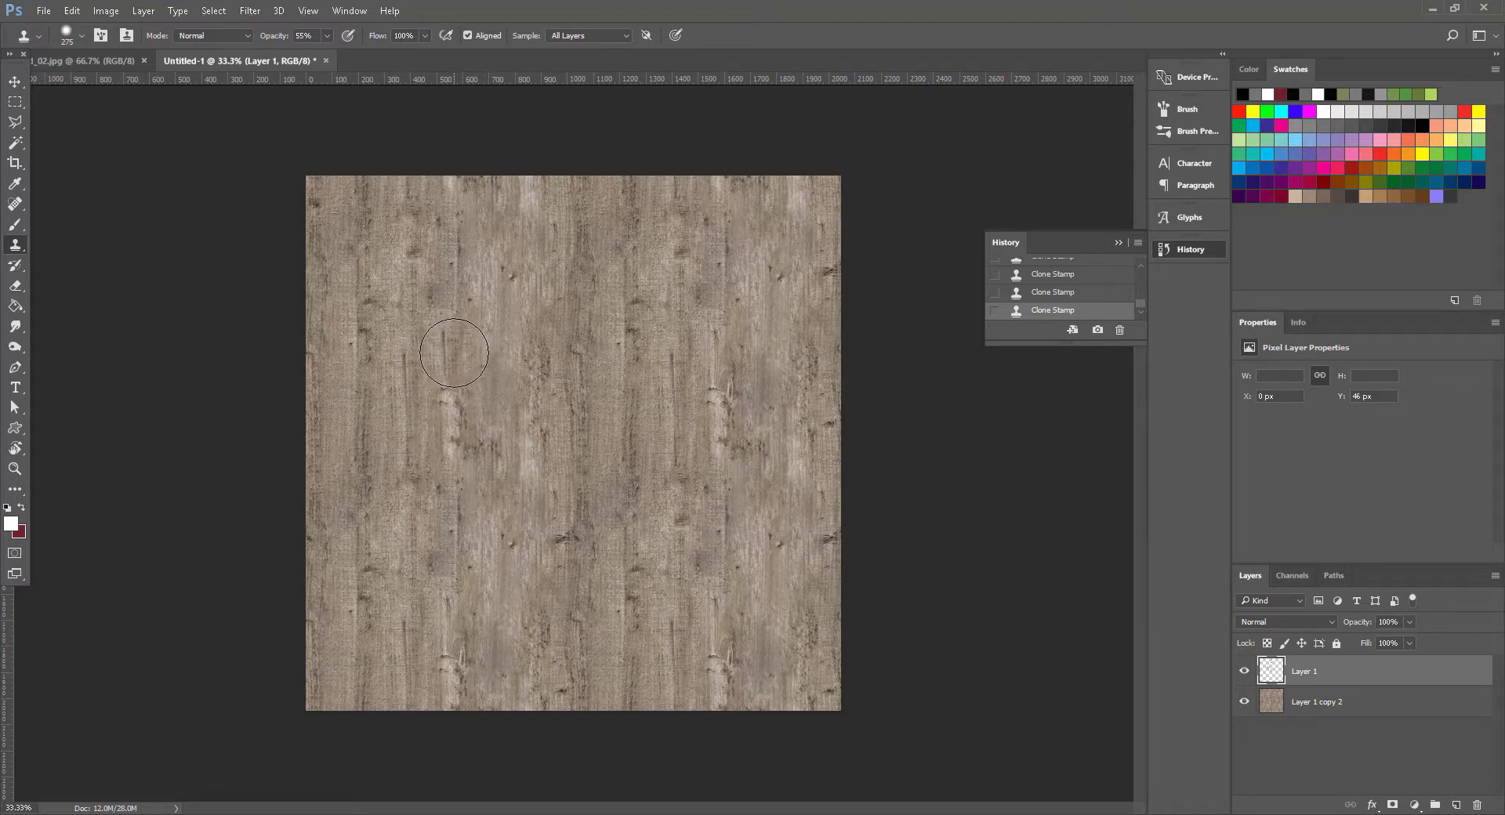
key(ctrl+z)
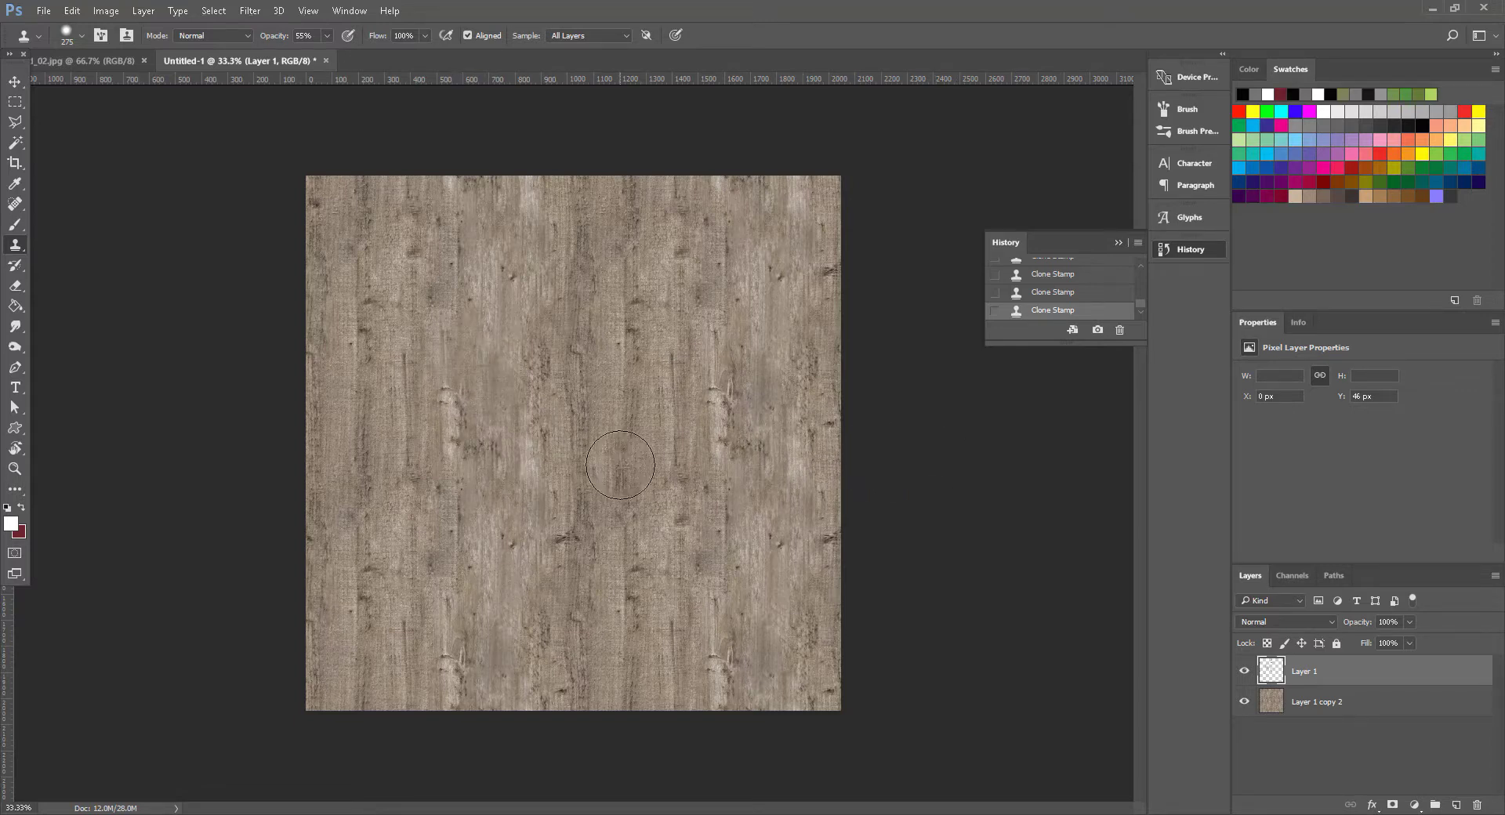
Step: Clone softer grain over the dark marks and small knot in the upper part of the texture's left half
alt+click(501, 391)
mouse_move(486, 337)
mouse_down()
mouse_move(490, 247)
mouse_move(484, 281)
mouse_up()
alt+click(492, 229)
click(485, 284)
Step: Undo the stray clone stroke in the lower right and clone nearby grain over the area just below the canvas centre
mouse_move(730, 589)
mouse_down()
mouse_move(745, 538)
mouse_move(711, 524)
mouse_up()
key(ctrl+z)
alt+click(603, 567)
click(610, 595)
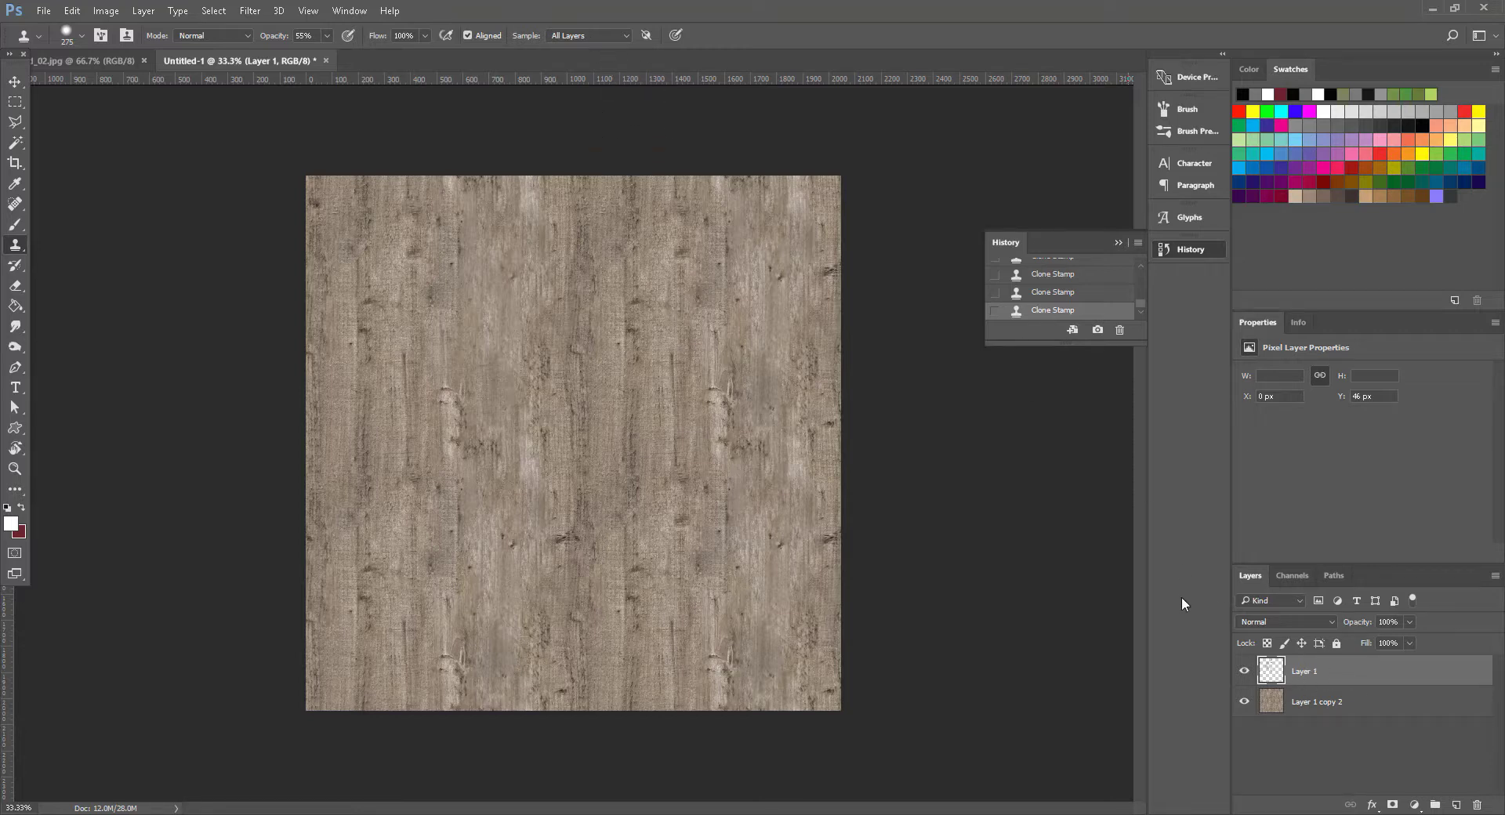
Step: Toggle the visibility of Layer 1 repeatedly to compare the retouched texture with the original wood
click(1245, 672)
click(1245, 672)
click(1245, 672)
click(1245, 672)
click(1245, 672)
click(1245, 672)
click(1245, 671)
click(1245, 671)
click(1245, 672)
click(1245, 672)
click(1245, 672)
click(1245, 672)
click(1245, 672)
click(1245, 672)
click(1245, 672)
click(1245, 672)
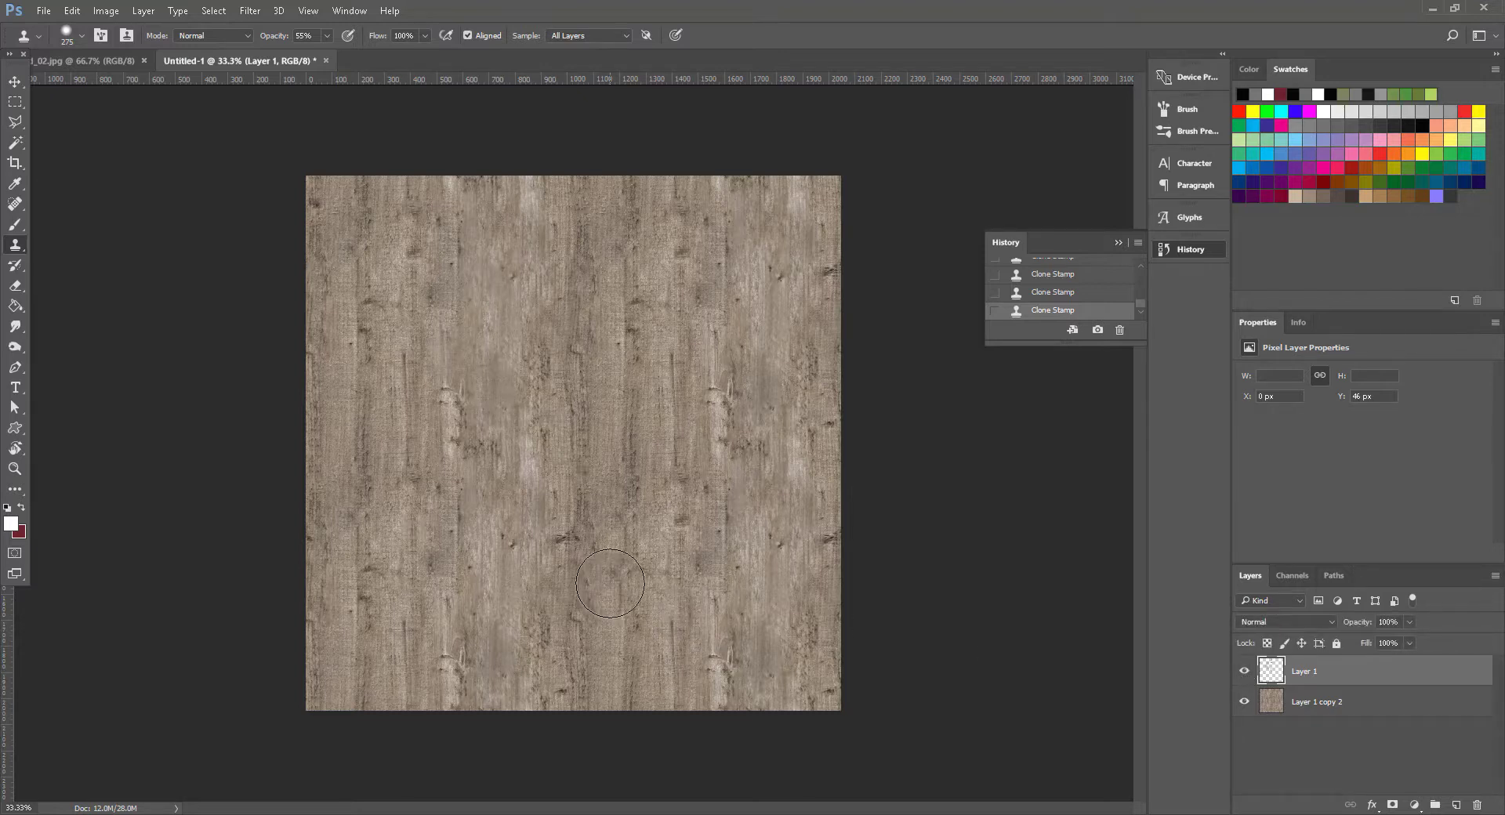
Step: Clone clean grain over the knot below the canvas centre, changing the Clone Stamp to 100% opacity and a 175 px brush
alt+click(570, 573)
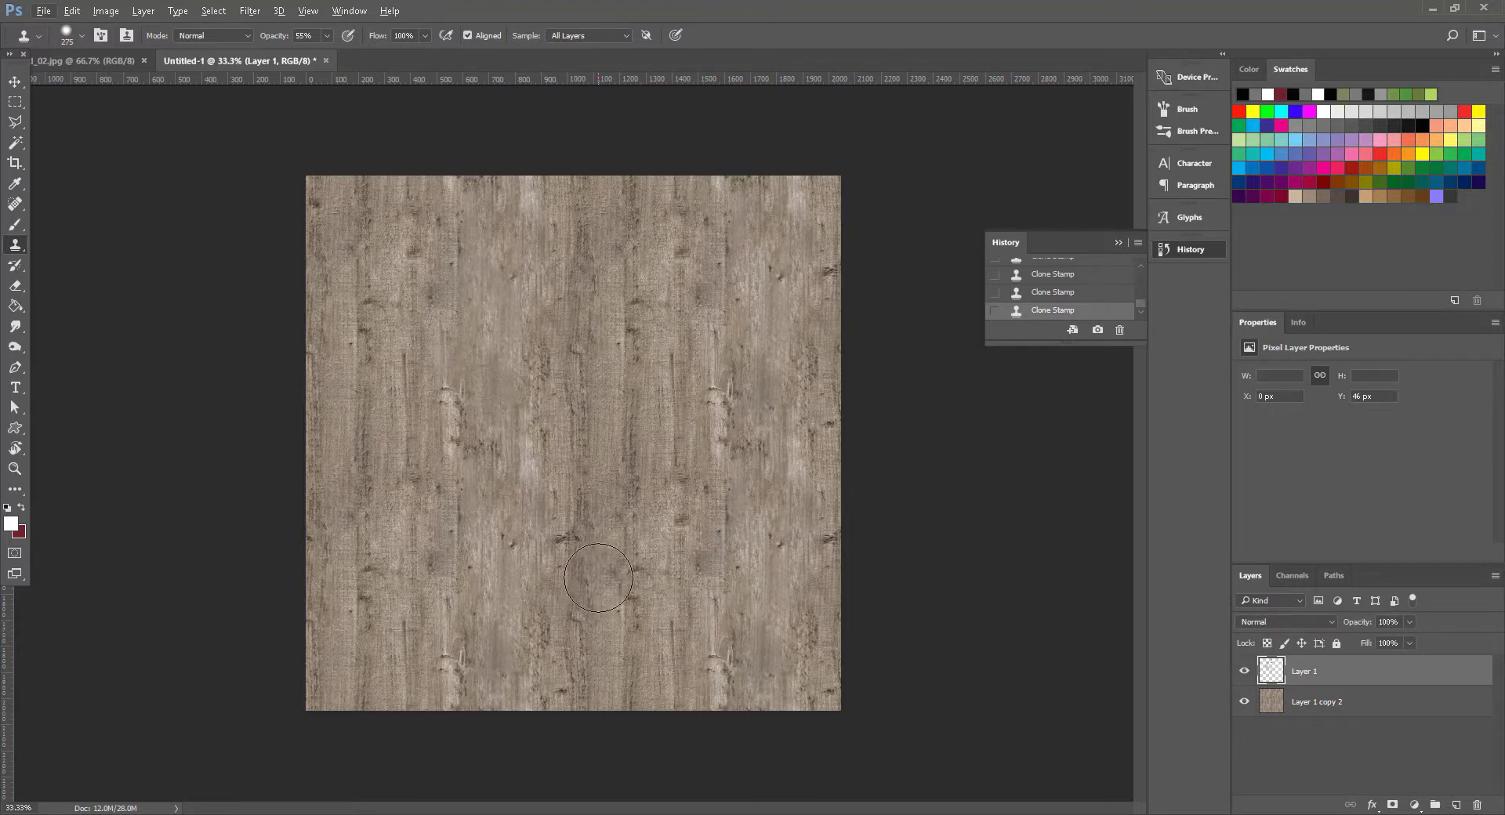
click(565, 541)
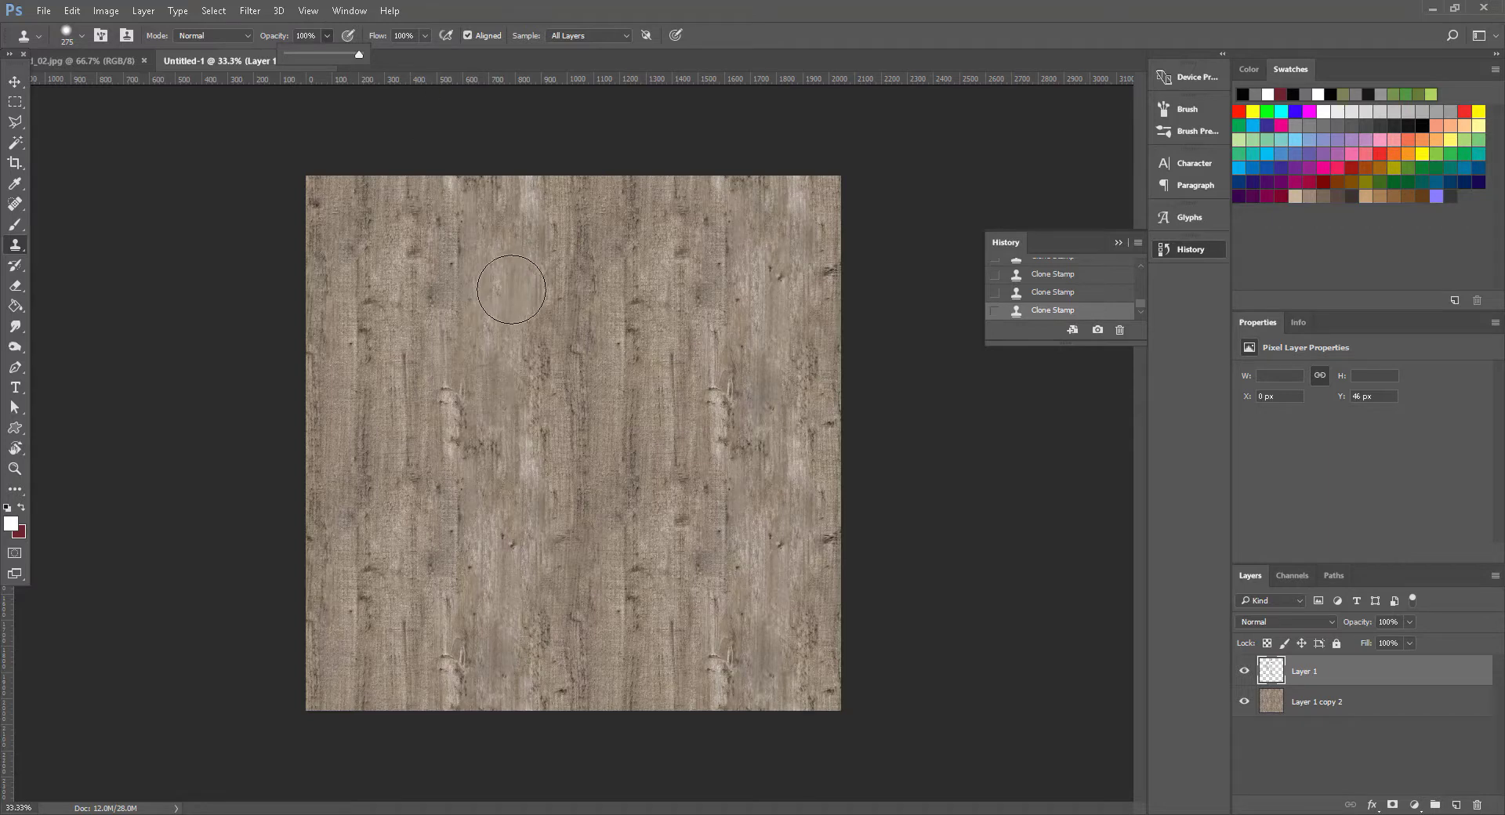
key([)
key([)
key([)
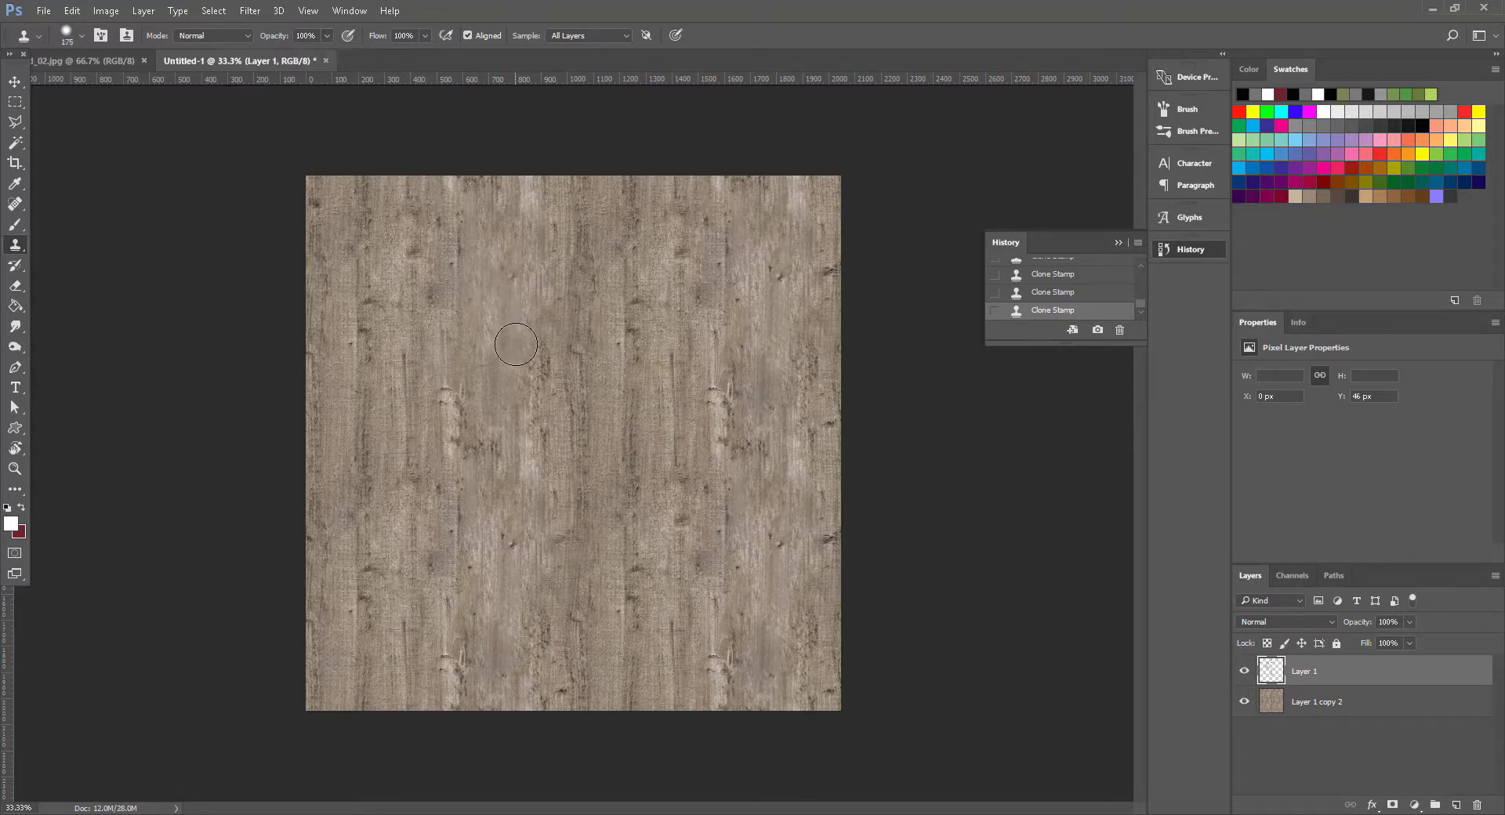
key(bracketleft)
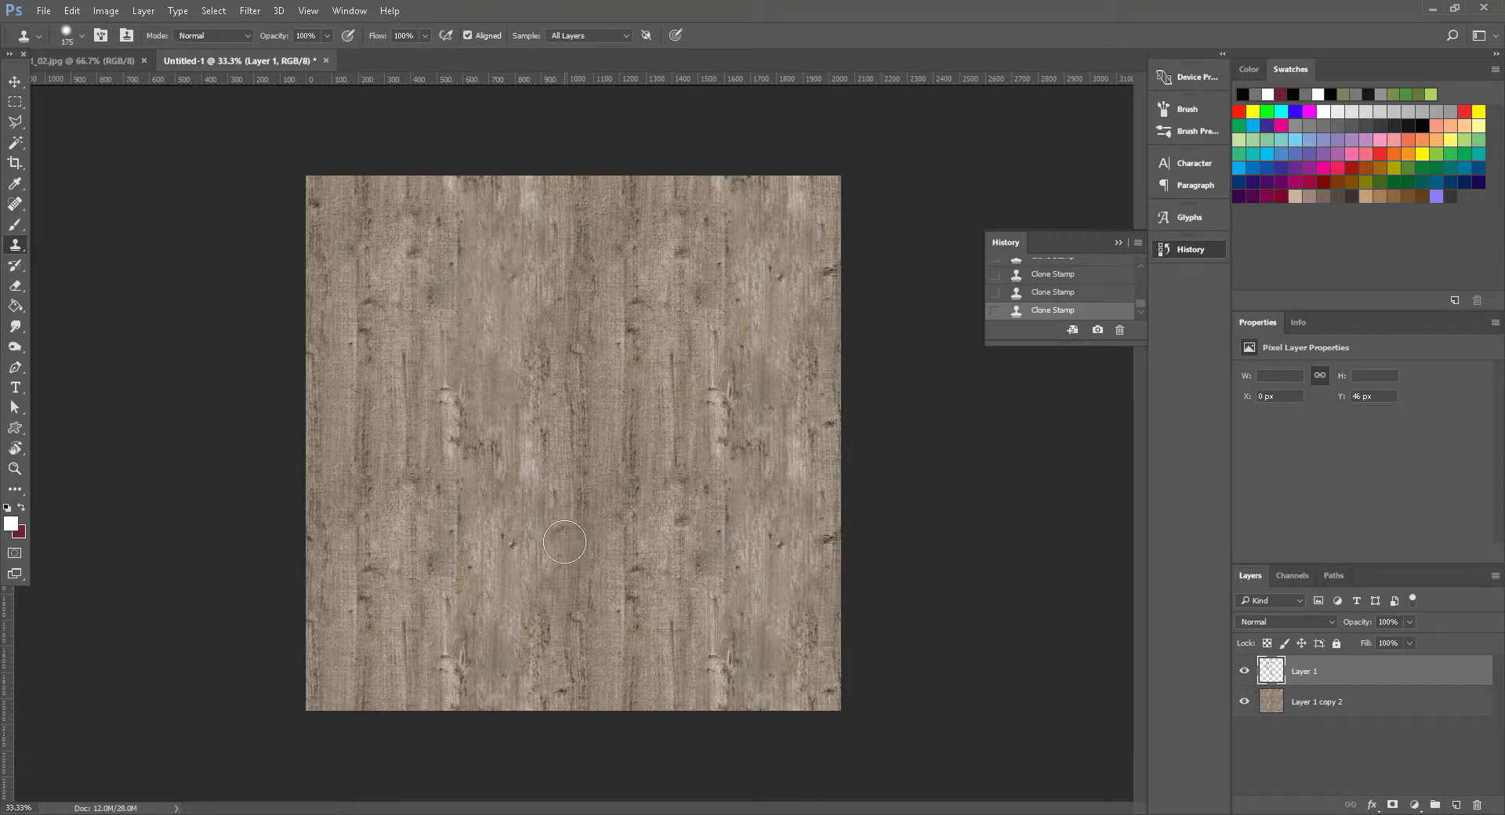
alt+click(572, 563)
Step: Compare the texture with and without the clone retouching and merge Layer 1 with Layer 1 copy 2
shift+click(1323, 702)
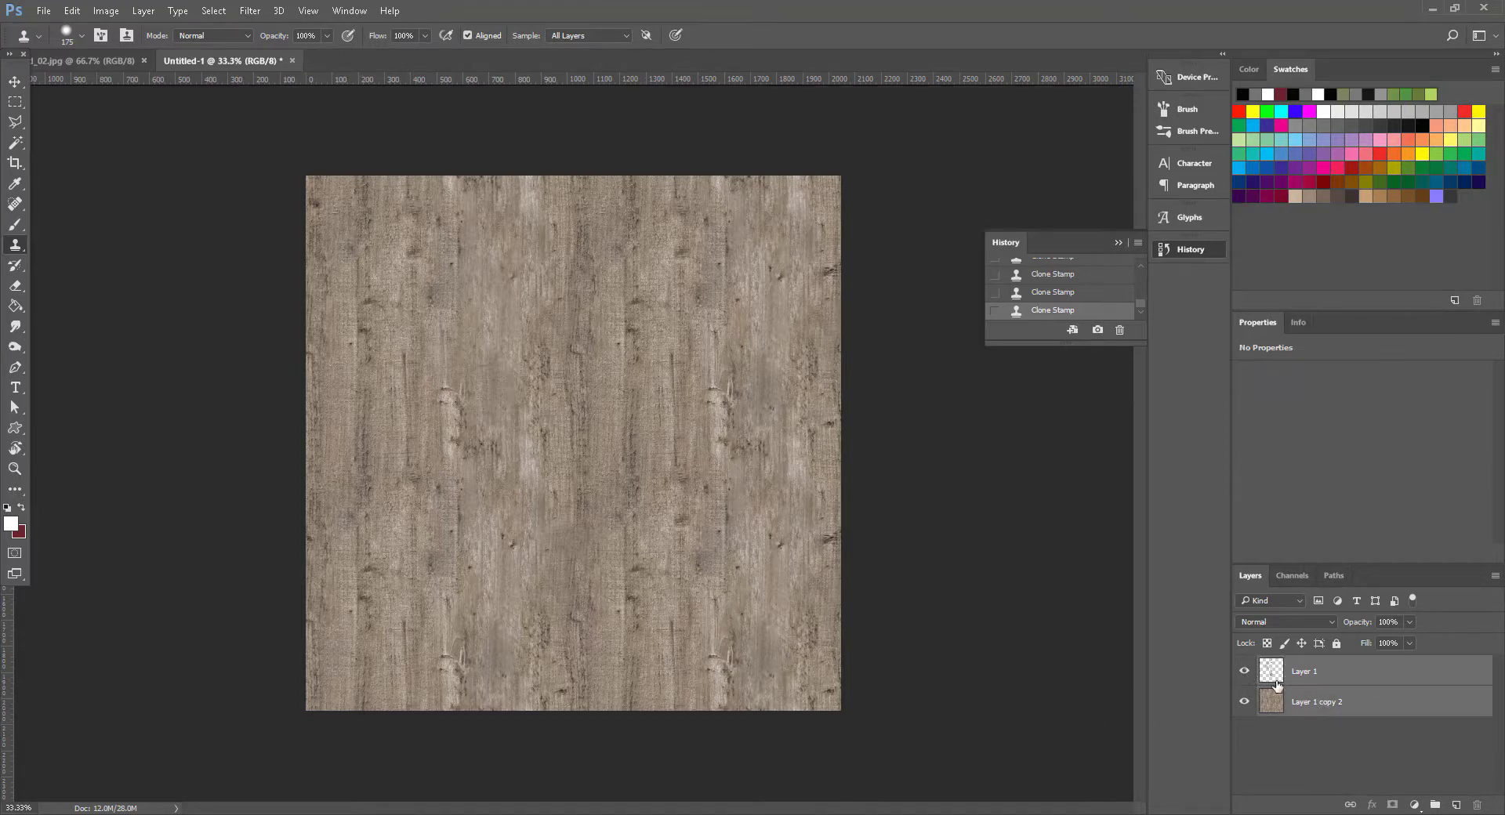
click(1243, 672)
click(1244, 672)
click(1244, 673)
click(1245, 674)
key(ctrl+e)
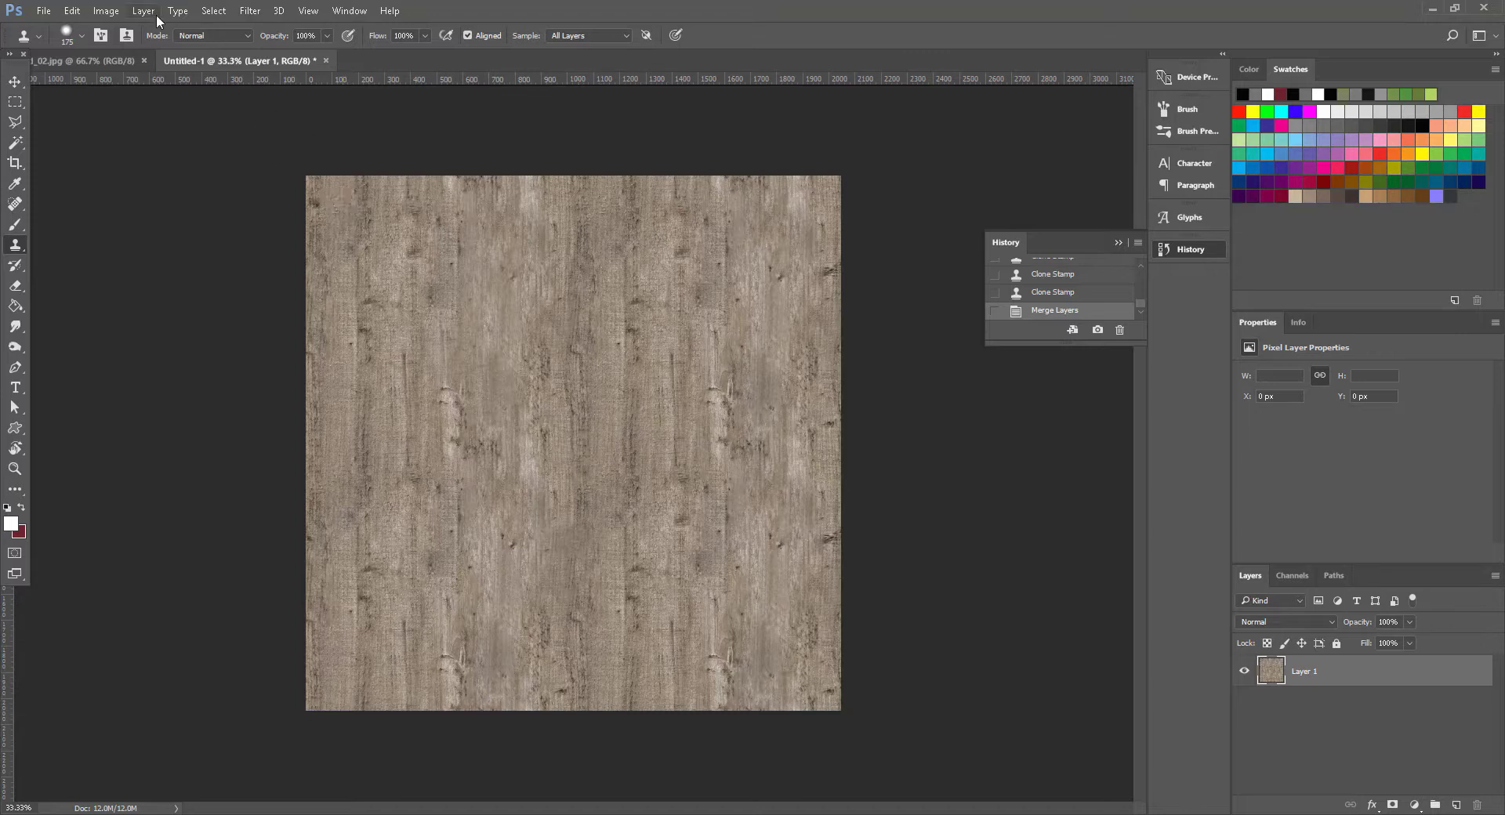
Step: Apply a Shadows/Highlights adjustment to the merged wood layer, with highlights at about 32% and shadows slightly below 35%
click(106, 10)
mouse_move(191, 52)
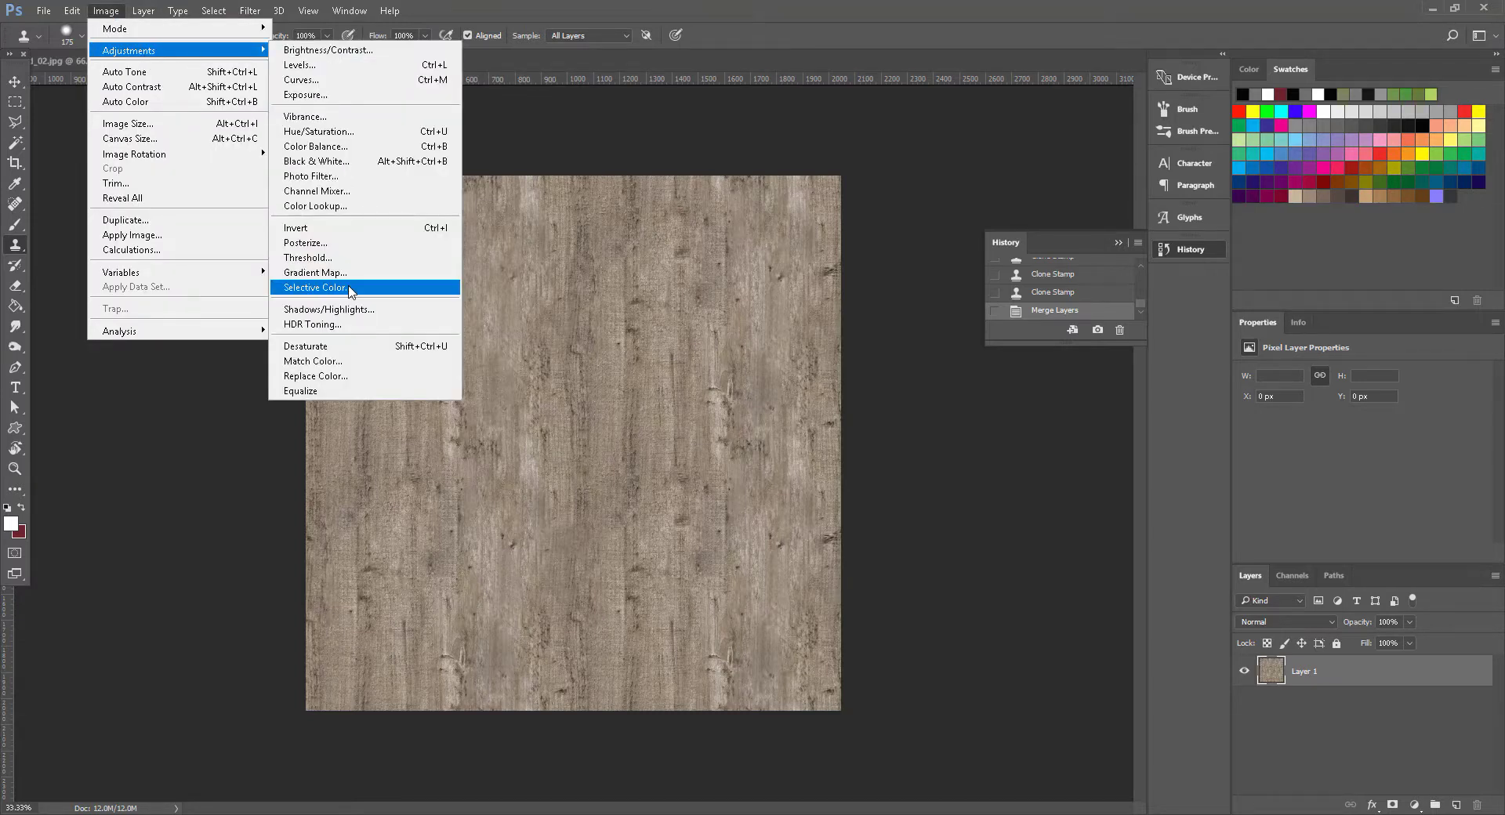
click(352, 309)
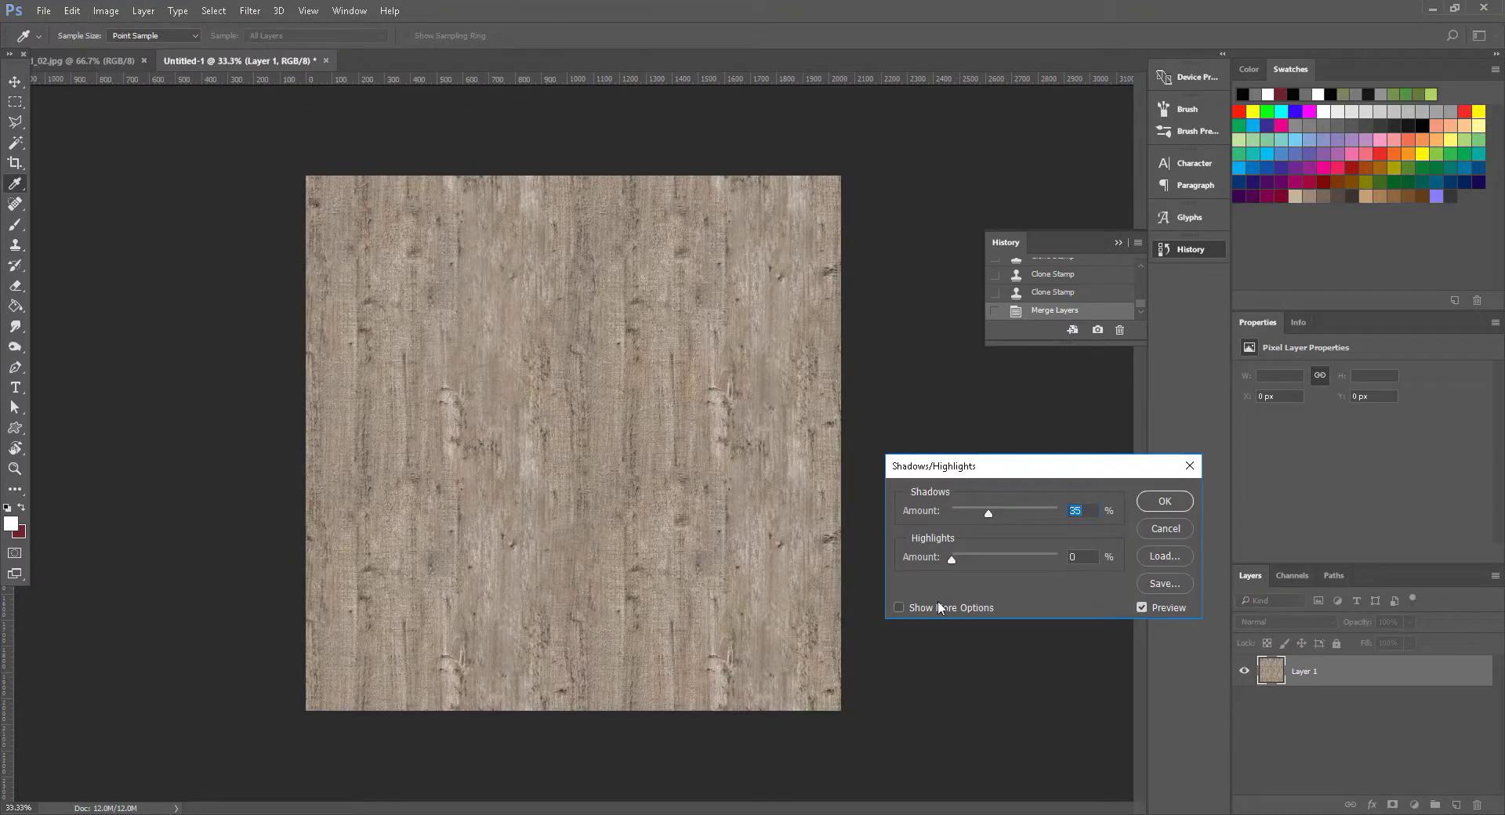
drag(952, 559, 987, 564)
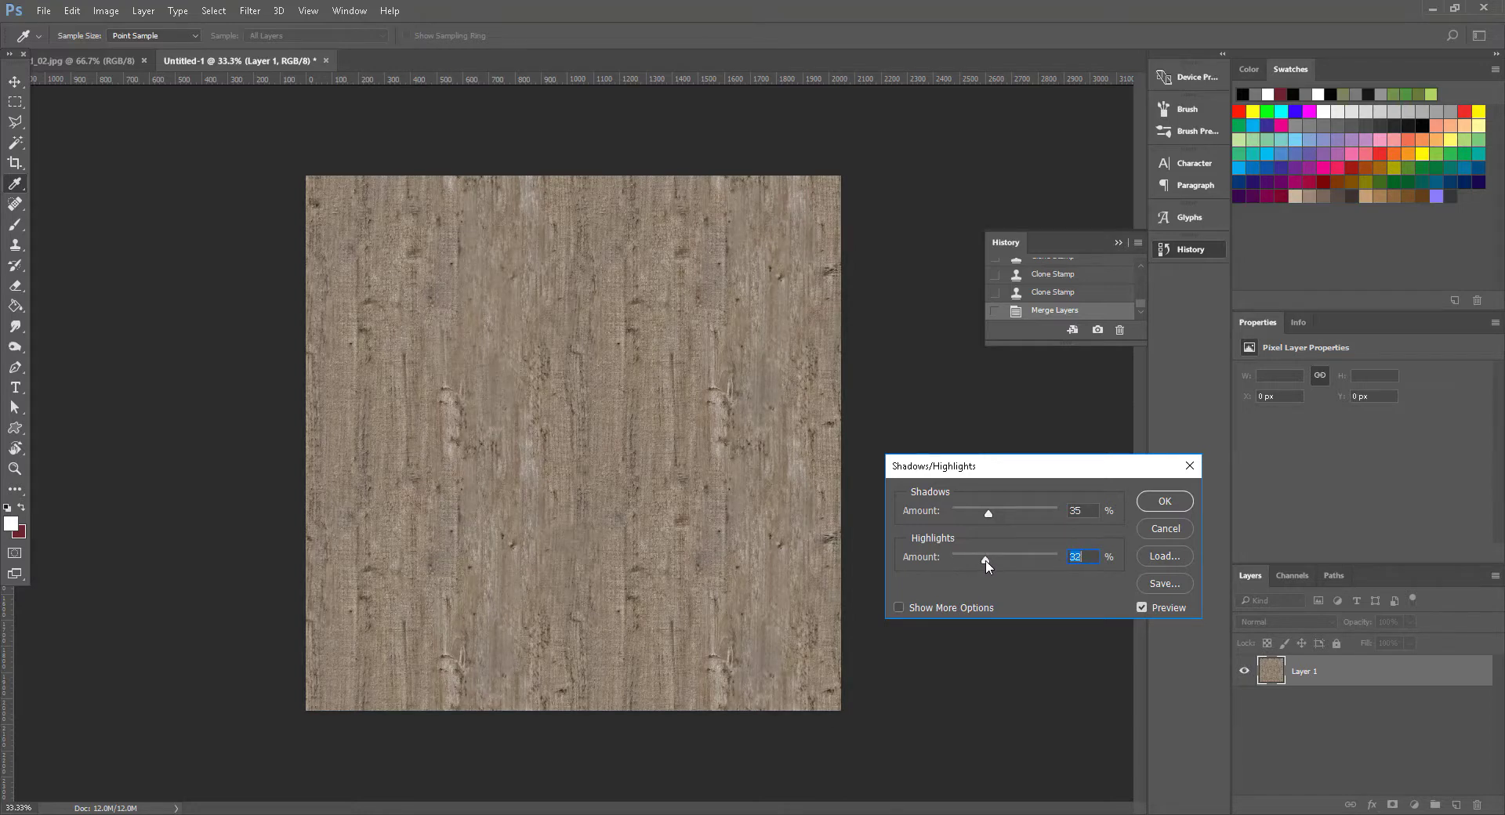
mouse_move(989, 514)
mouse_down()
mouse_move(1015, 515)
mouse_move(981, 520)
mouse_up()
click(1147, 505)
key(s)
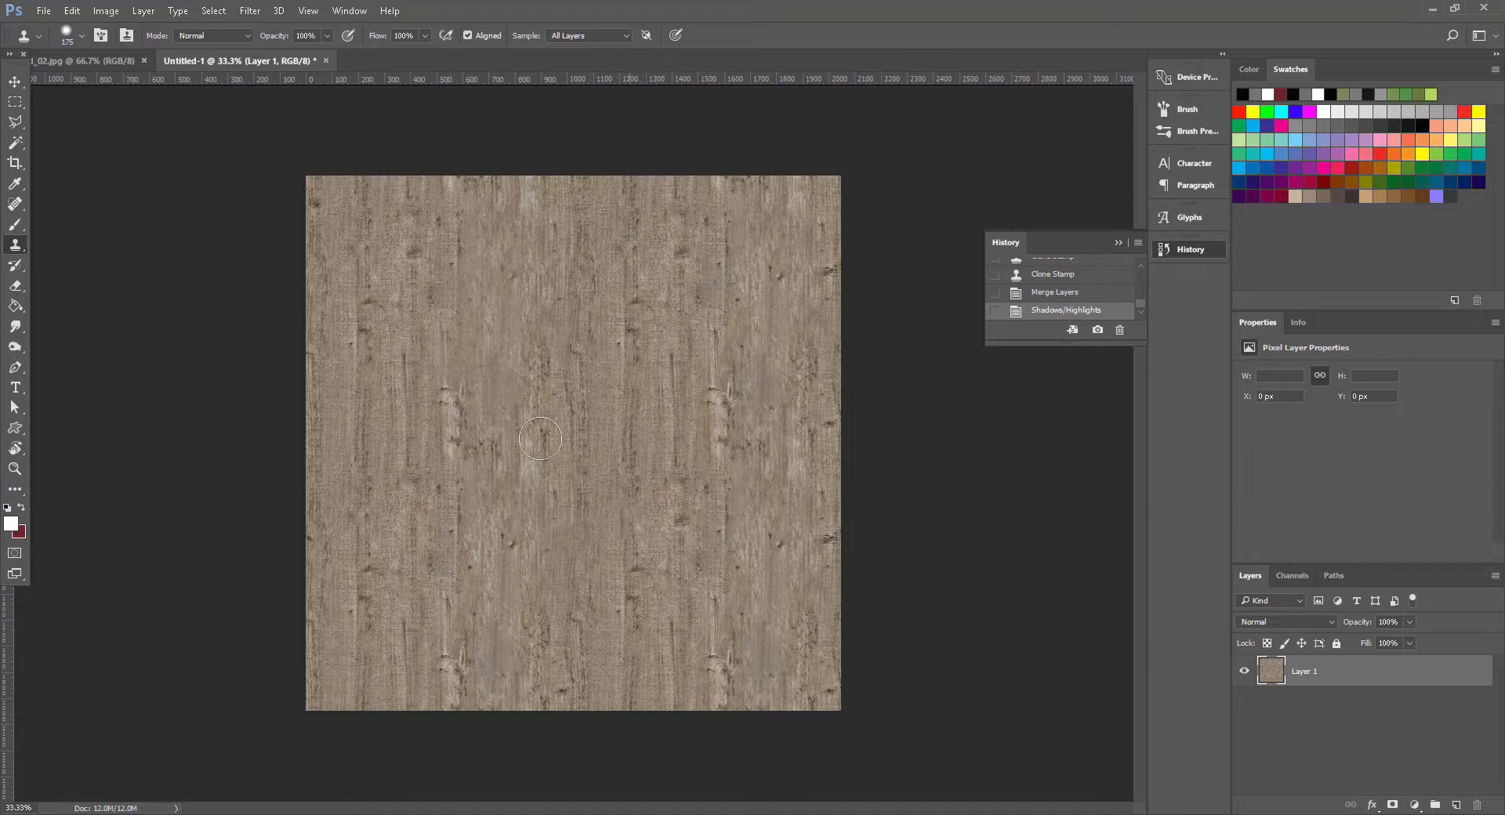
Step: Save the texture as a 24 bits/pixel Targa file named WoodGrain in the Normals project's textures folder
click(43, 11)
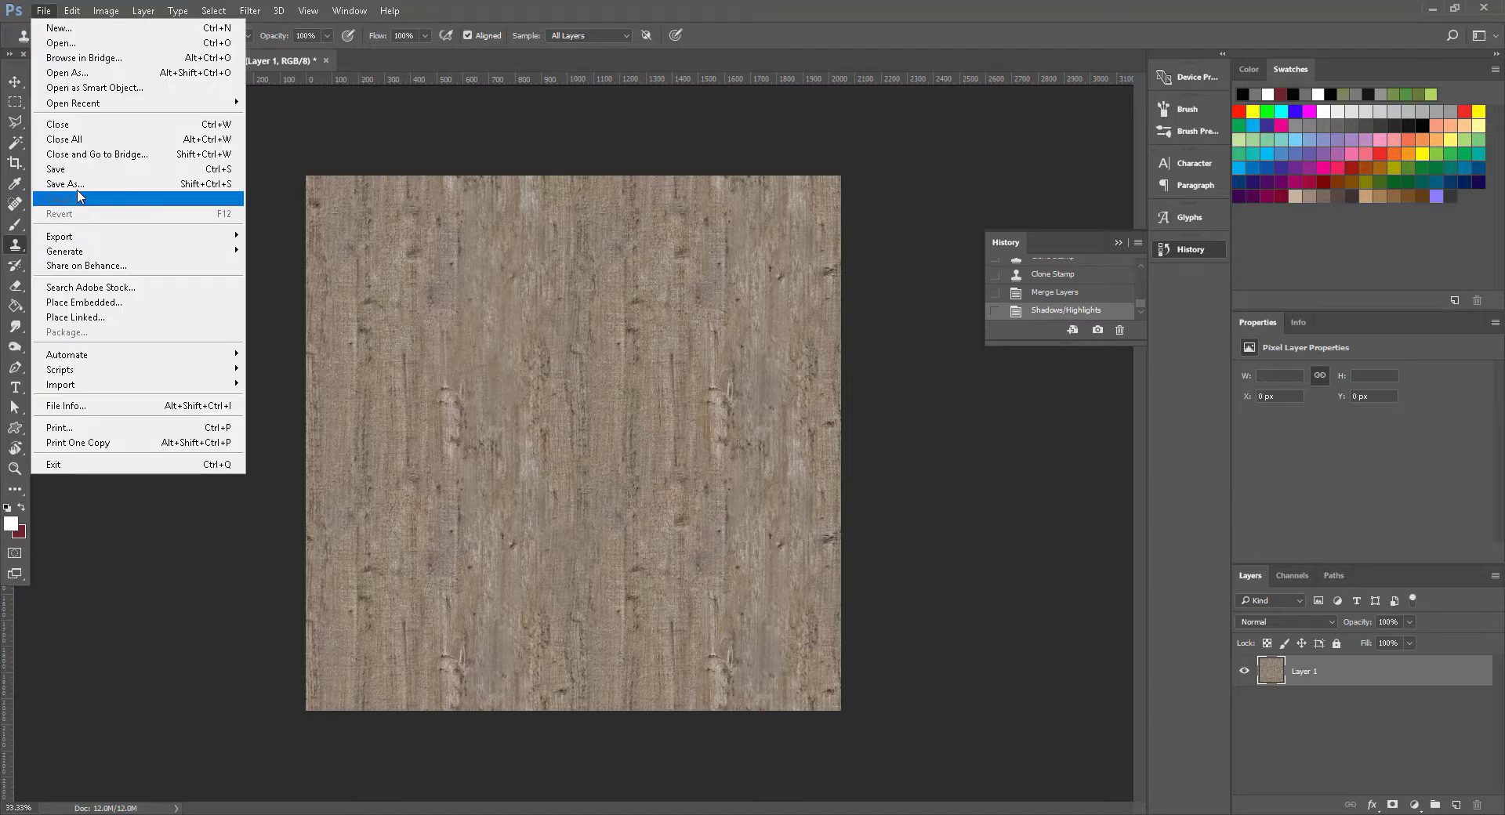
click(78, 199)
click(217, 363)
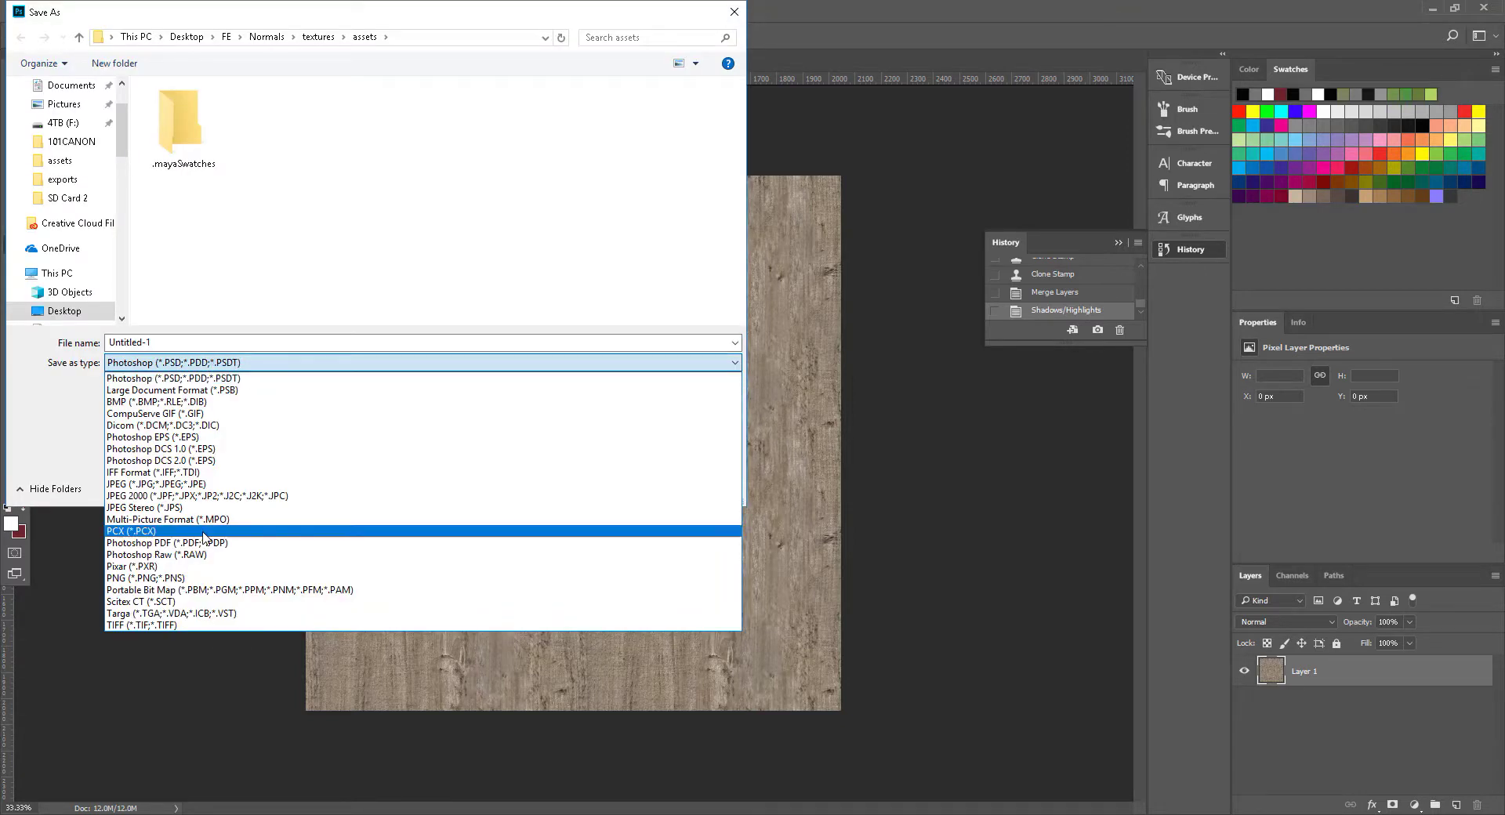
click(177, 614)
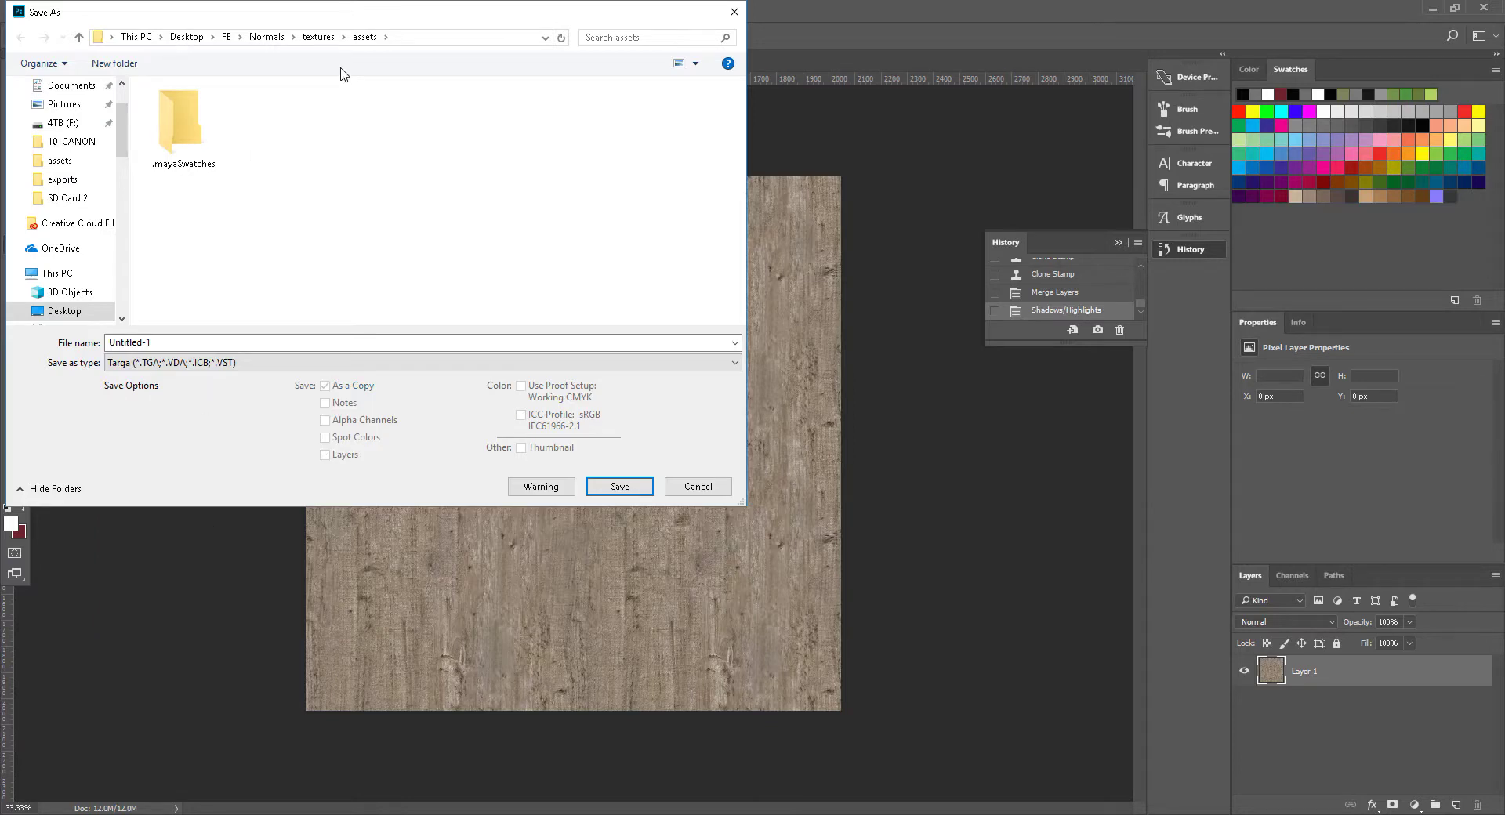
click(318, 37)
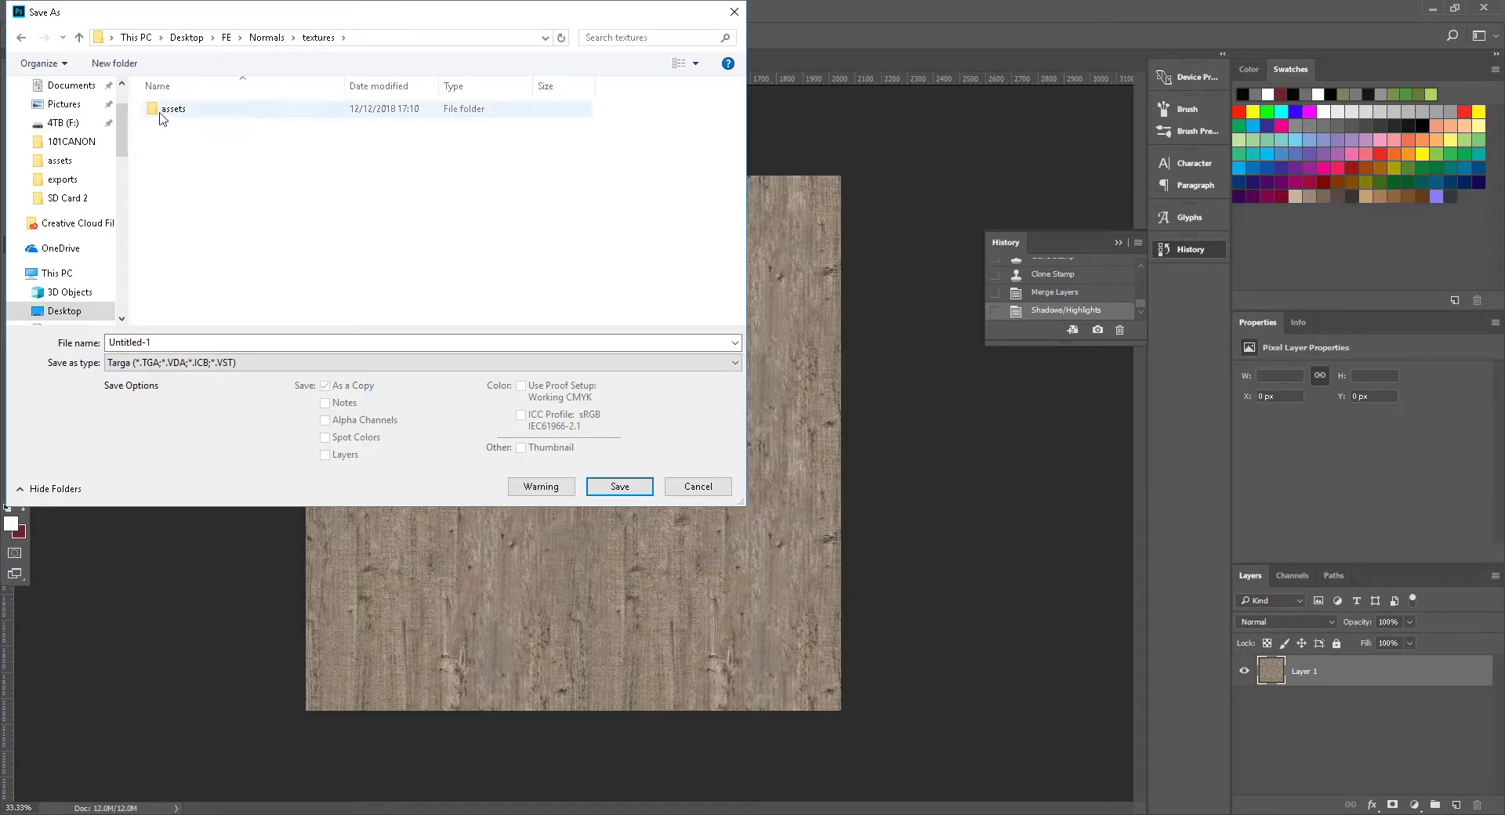
click(163, 343)
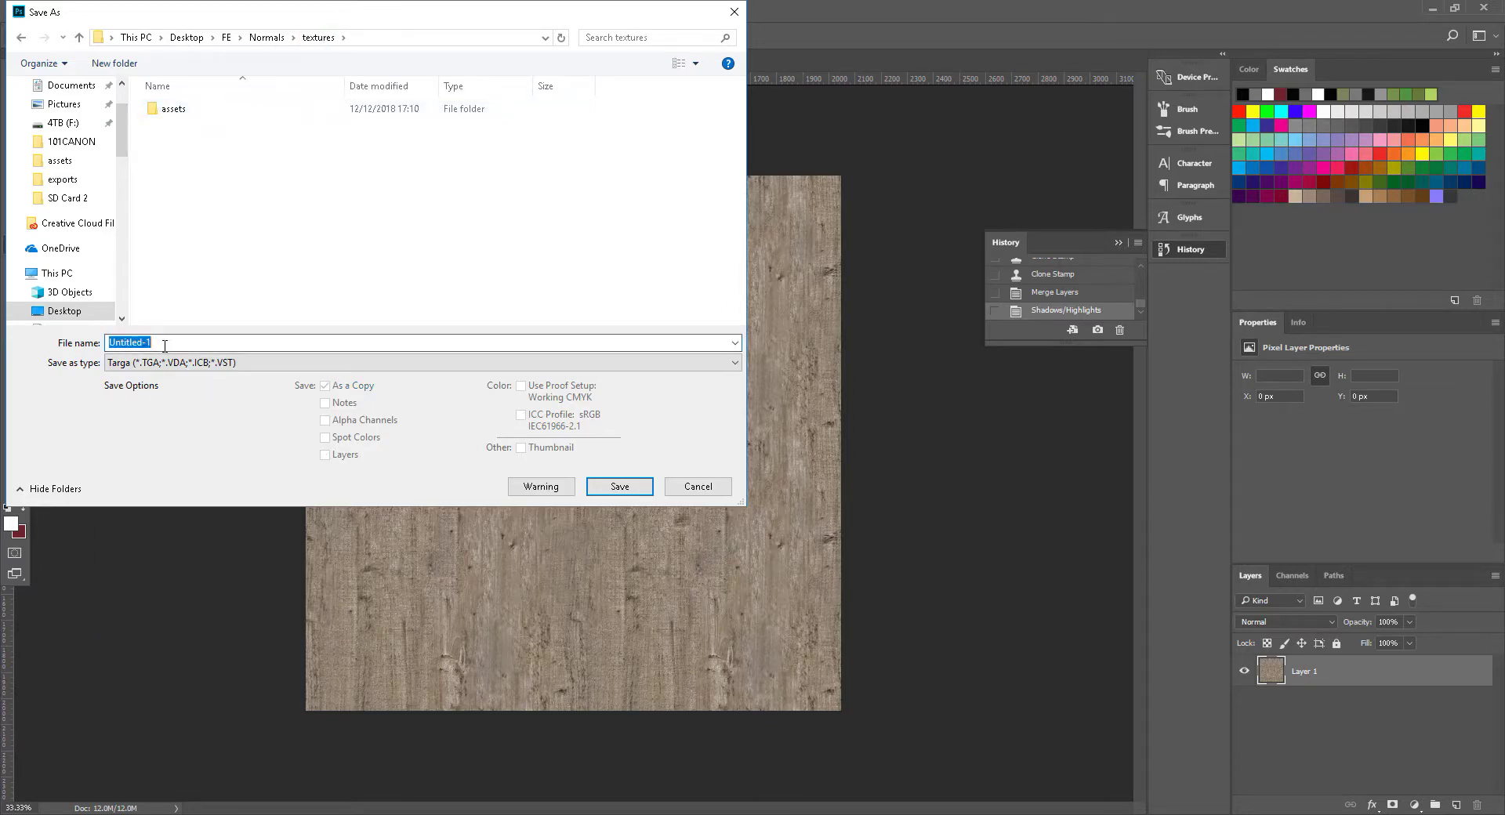
text(WoodGrain)
key(Return)
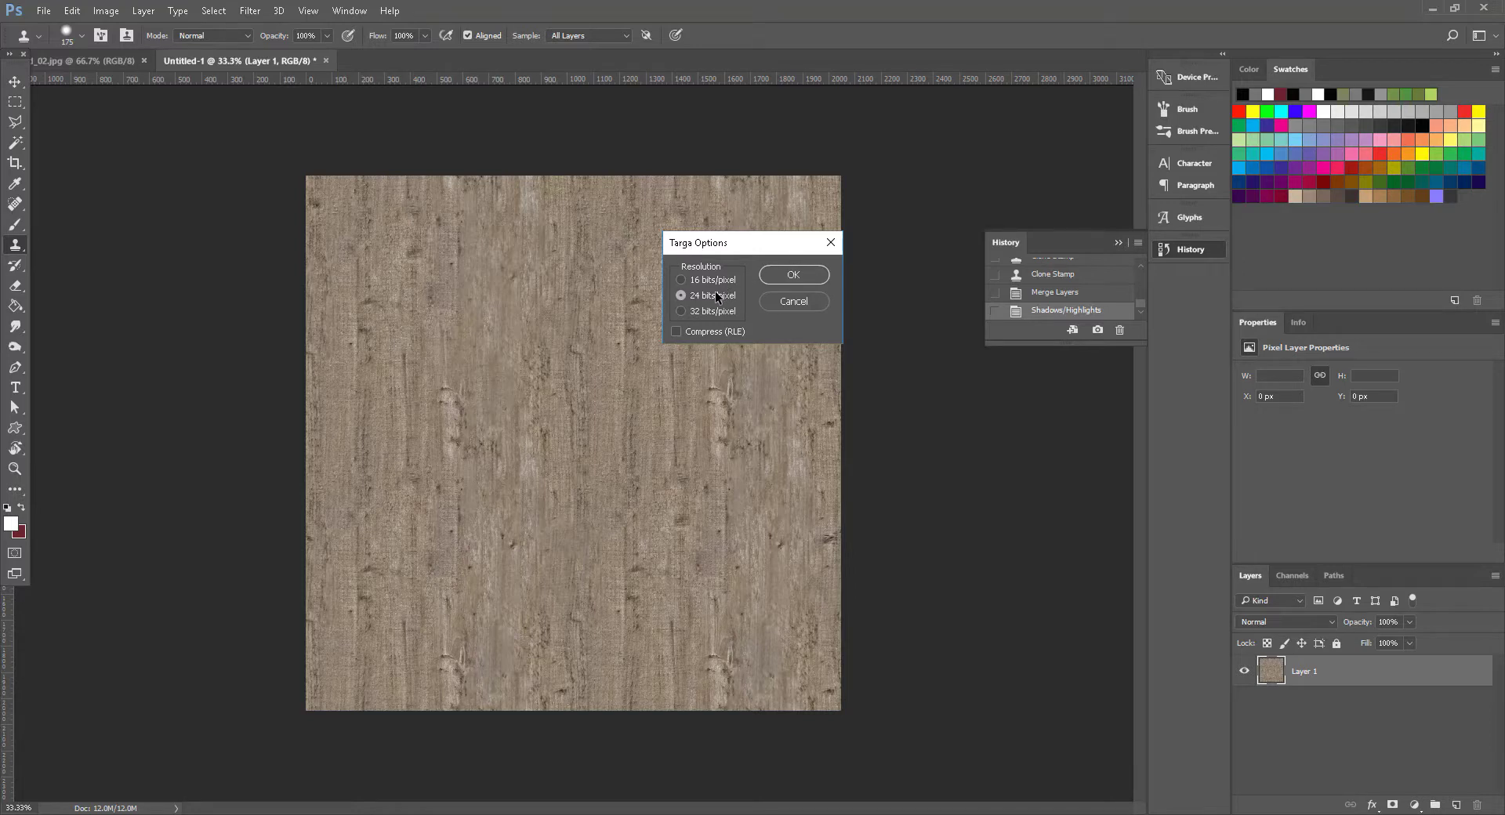
click(787, 276)
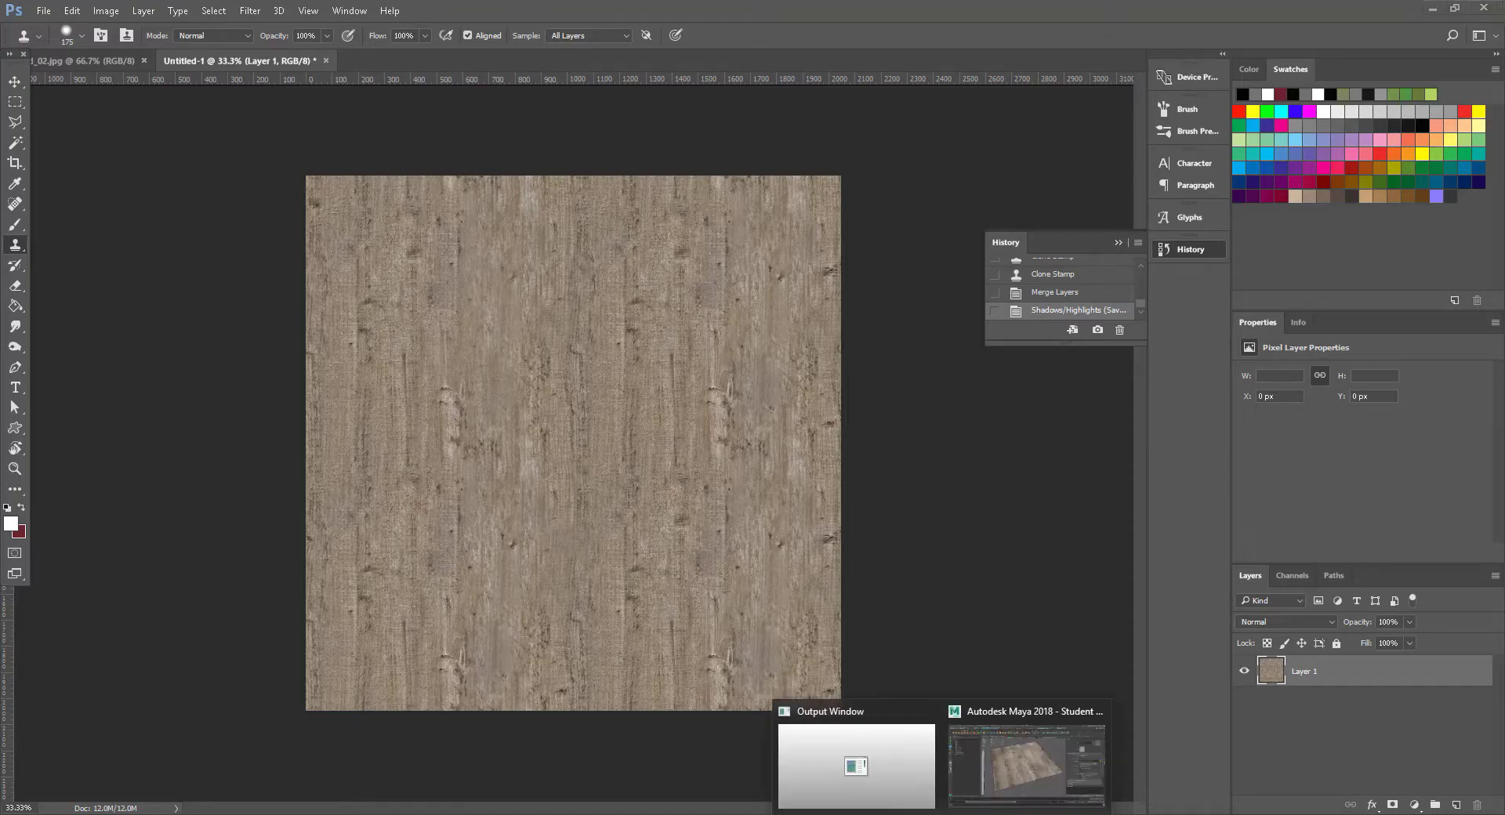
Step: Switch to Maya, load WoodGrain.tga from the textures folder into the file2 node, and inspect the plane
click(1027, 757)
drag(904, 580, 822, 545)
click(1459, 367)
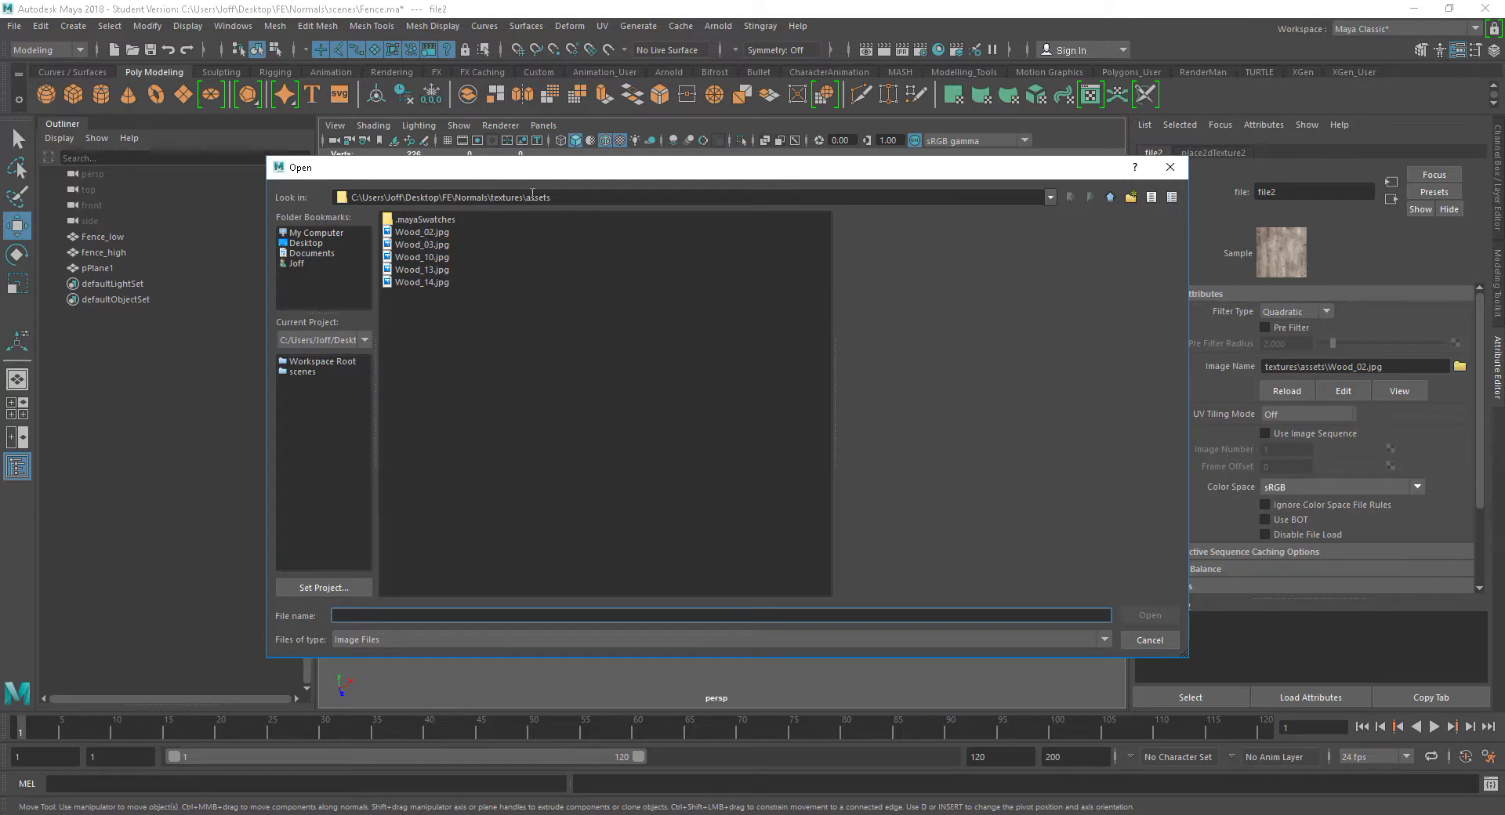
click(1109, 197)
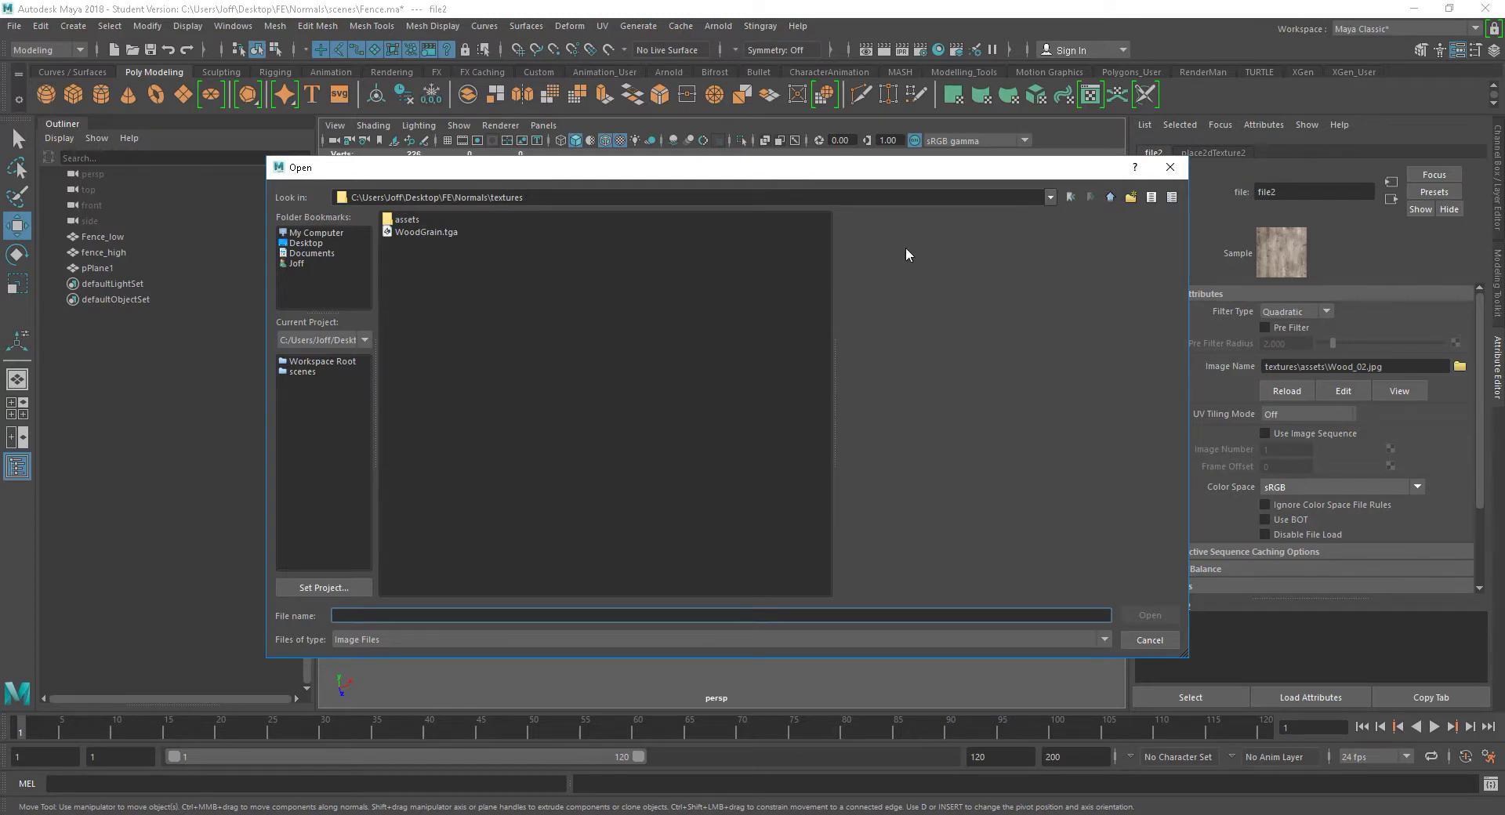
click(417, 231)
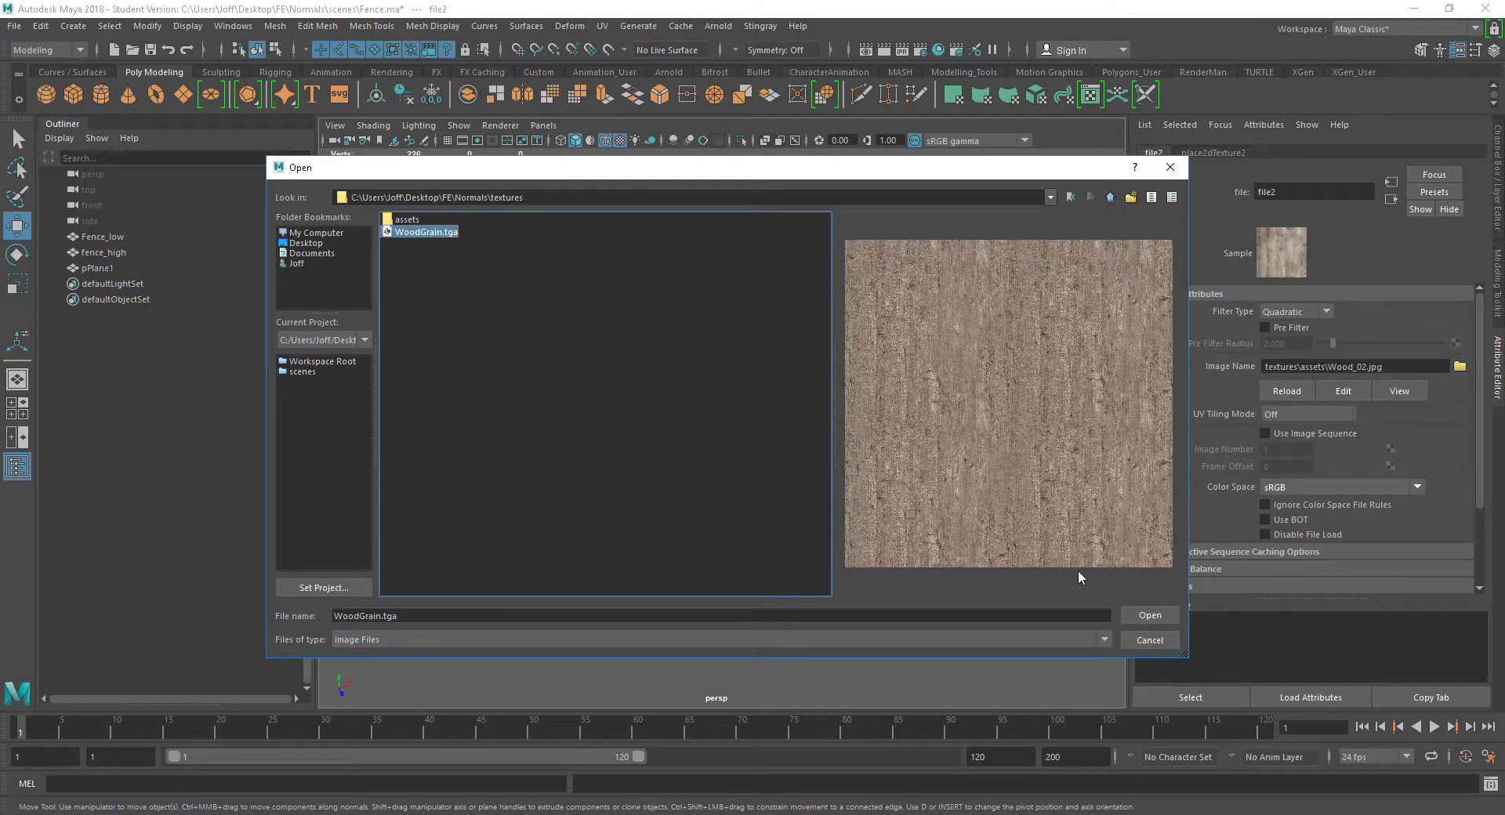
click(1150, 615)
drag(894, 491, 1126, 551)
drag(847, 513, 783, 400)
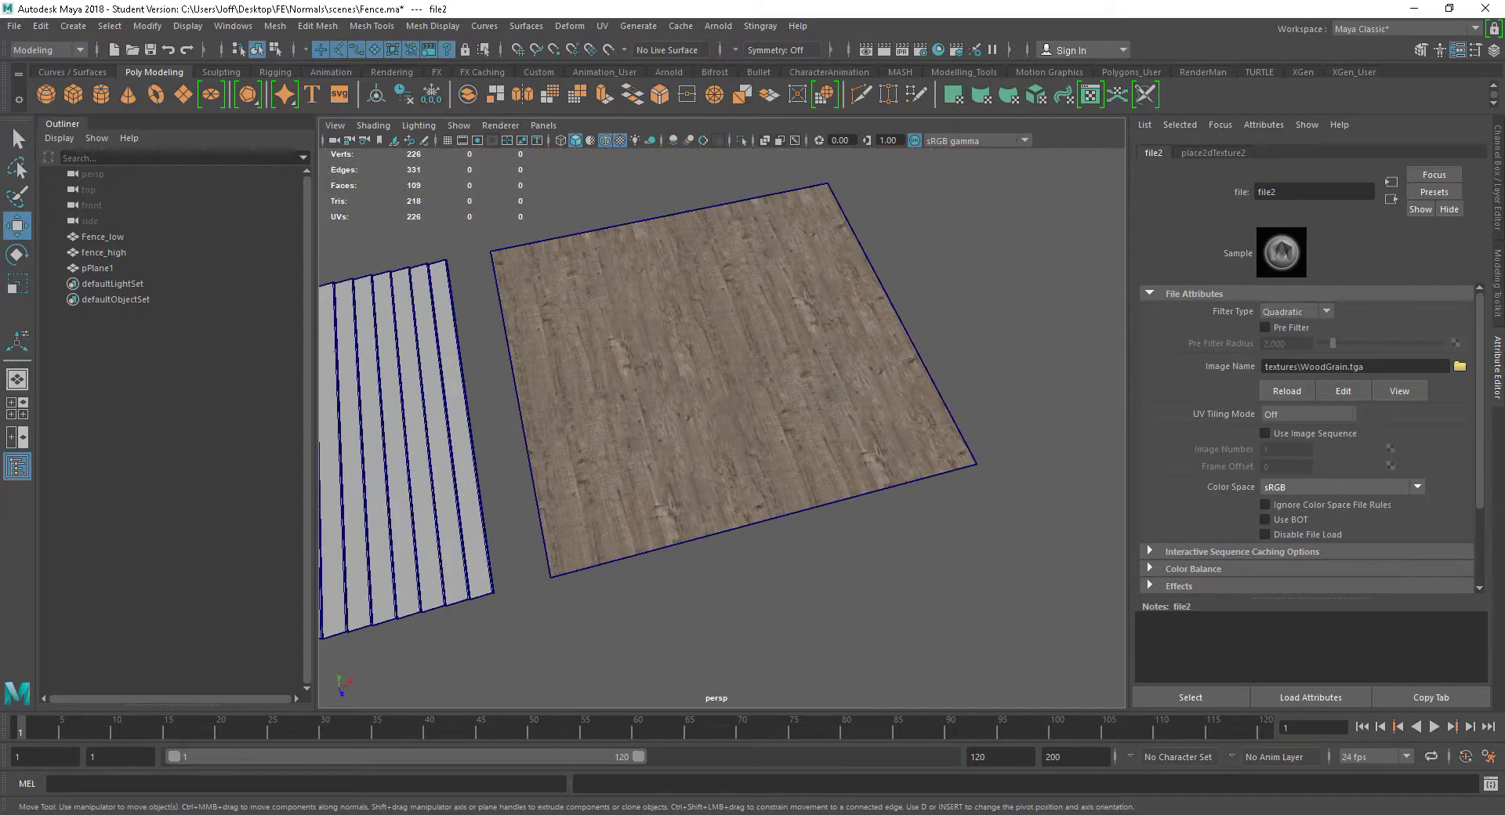
Step: Switch back to Photoshop and select the whole wood texture canvas
key(alt+Tab)
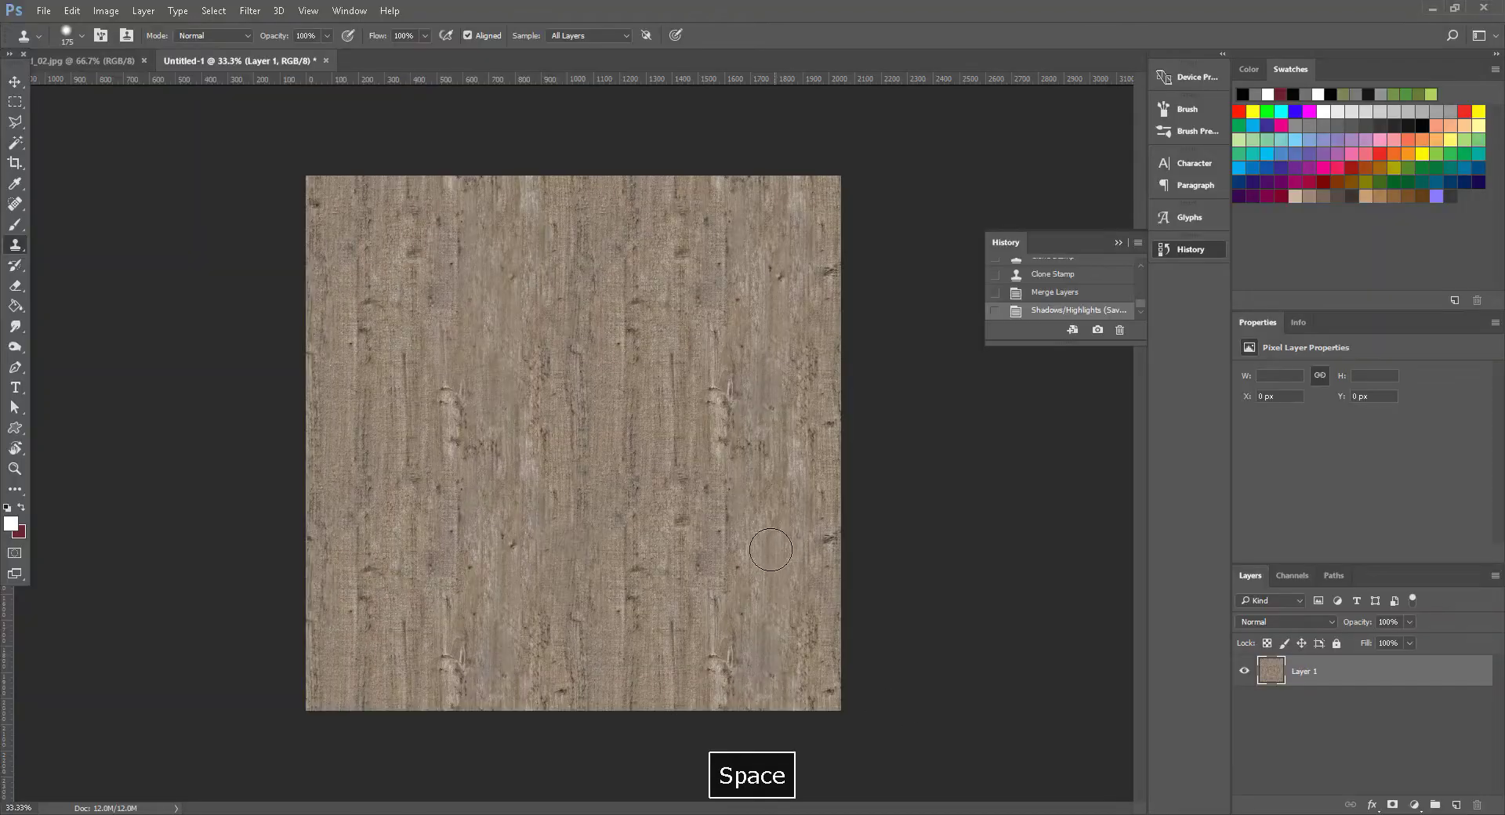
key(ctrl+a)
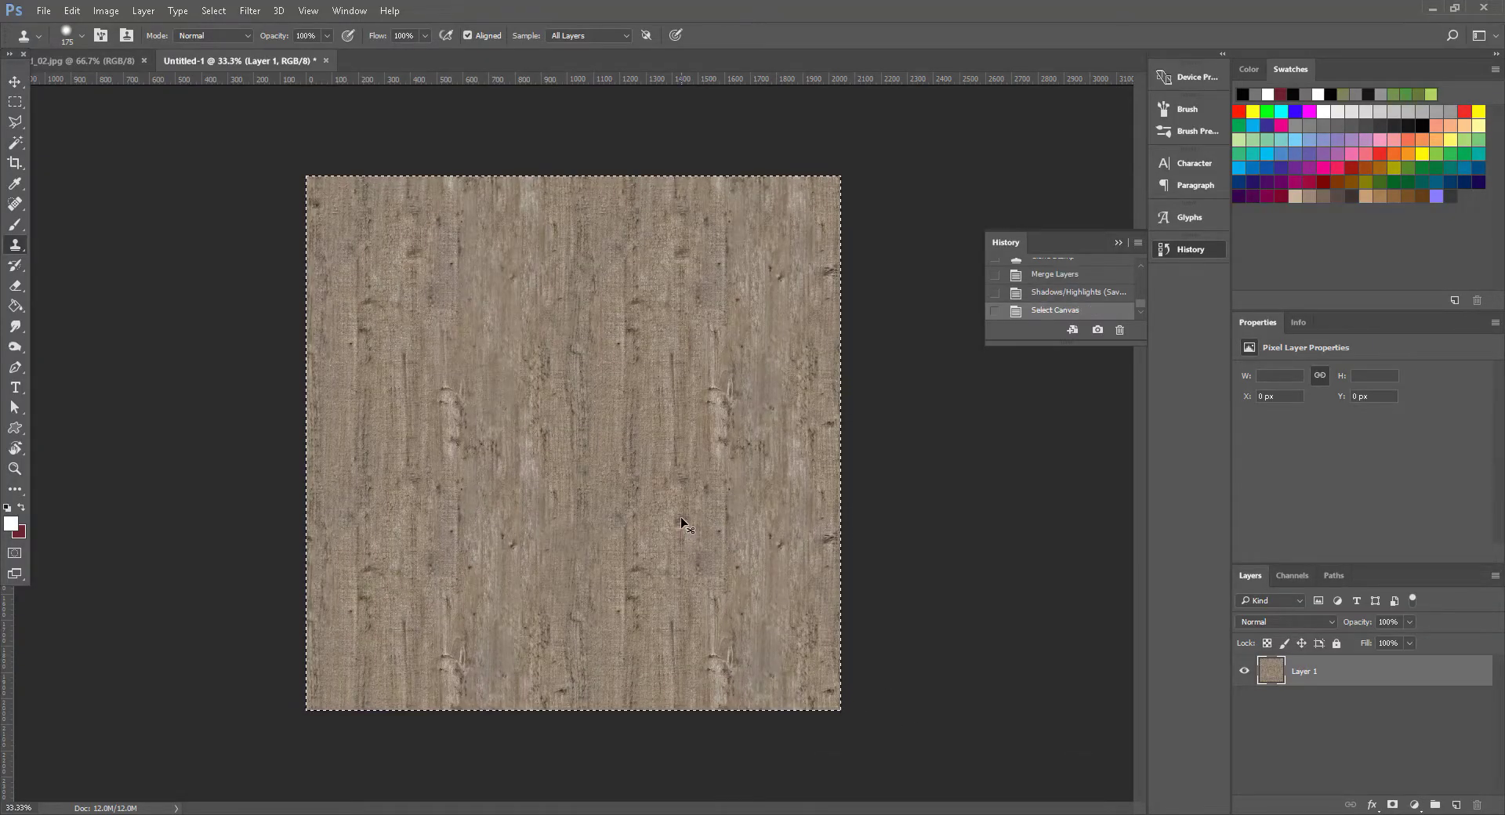
Step: Try resizing the wood texture to 1024 pixels and changing its resolution to 72 pixels/inch
click(105, 11)
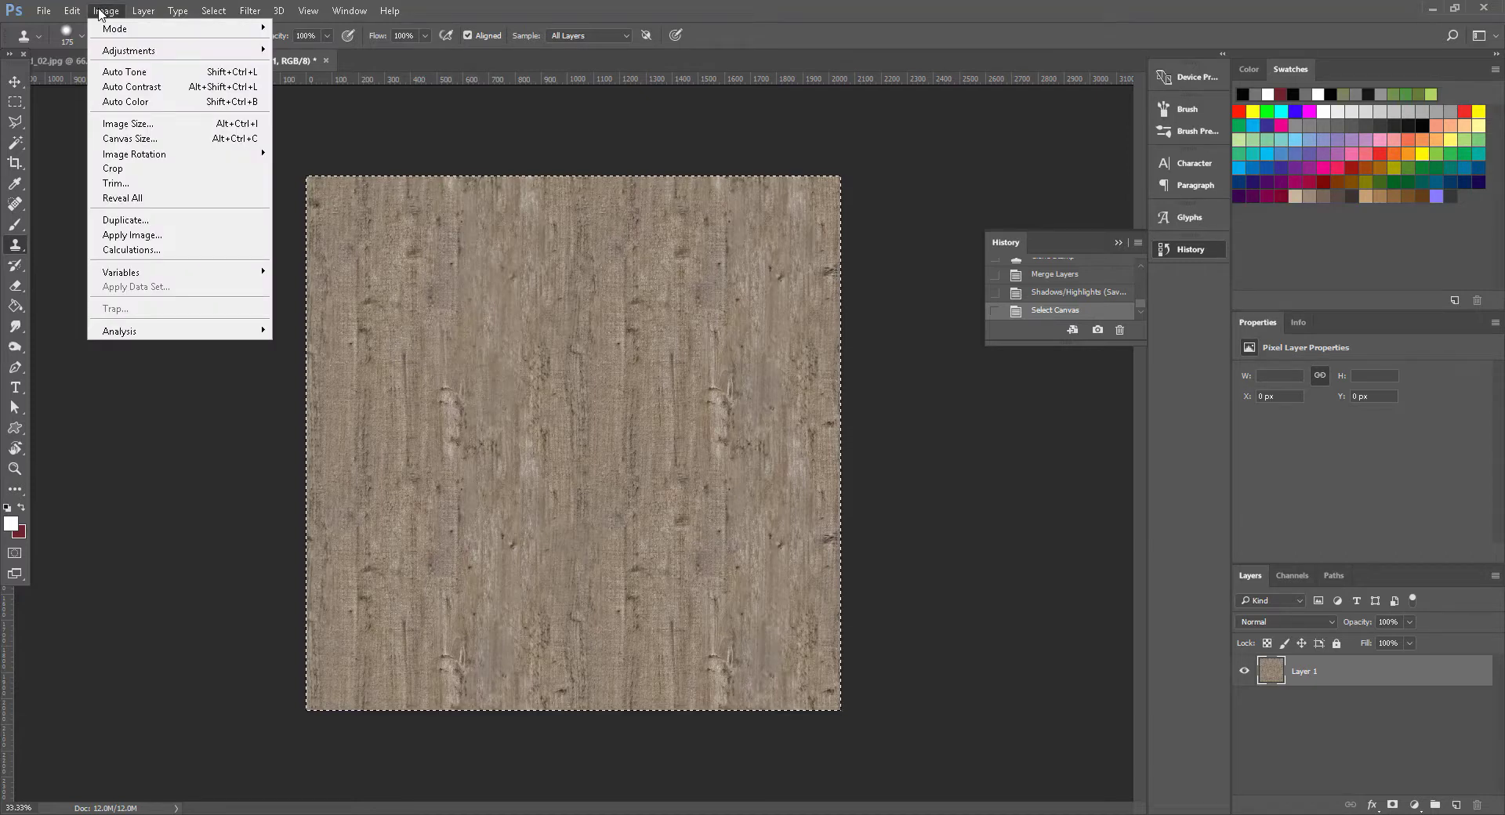
click(128, 123)
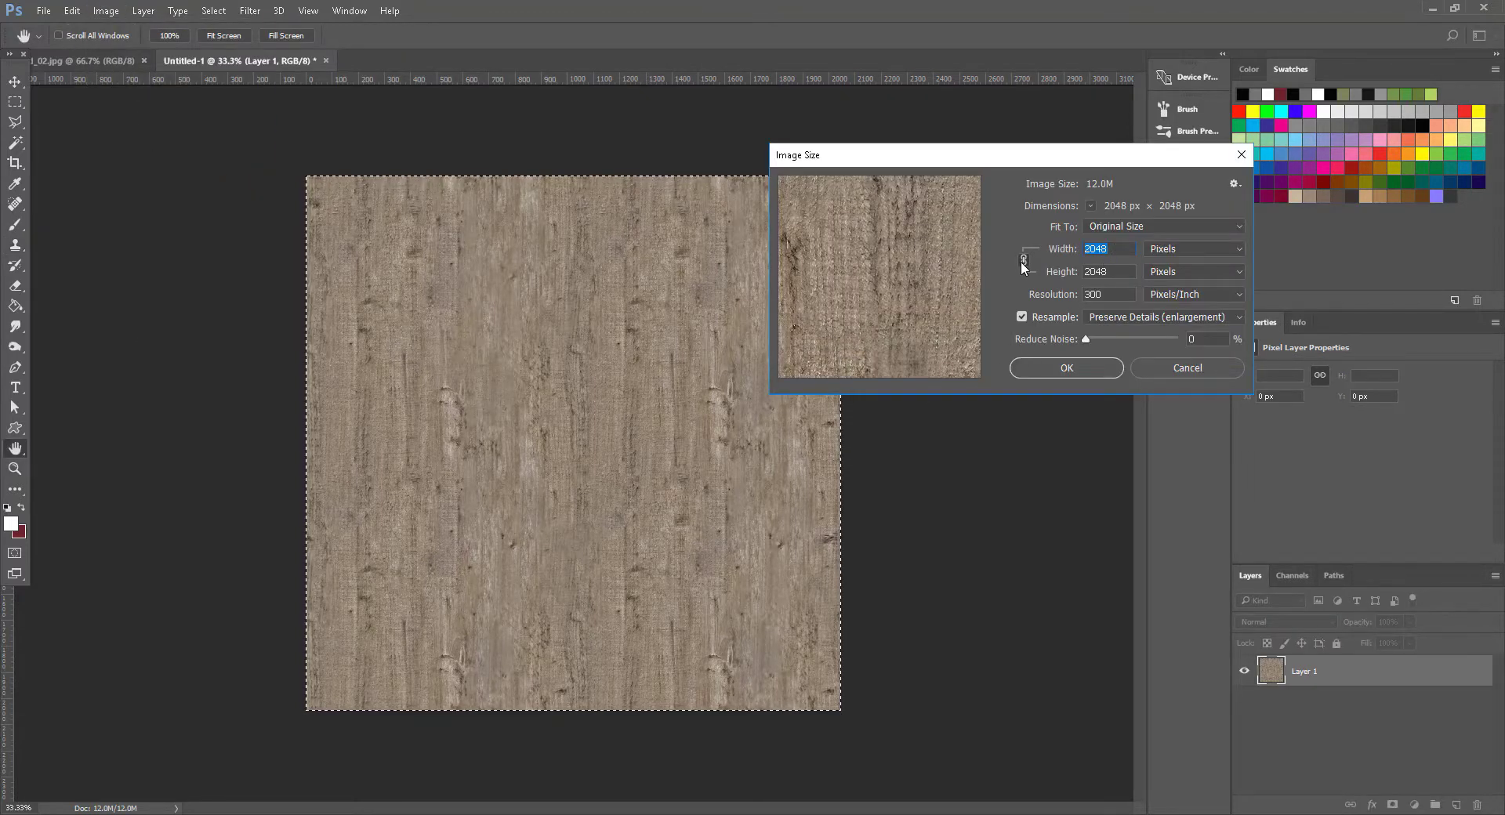
text(1024)
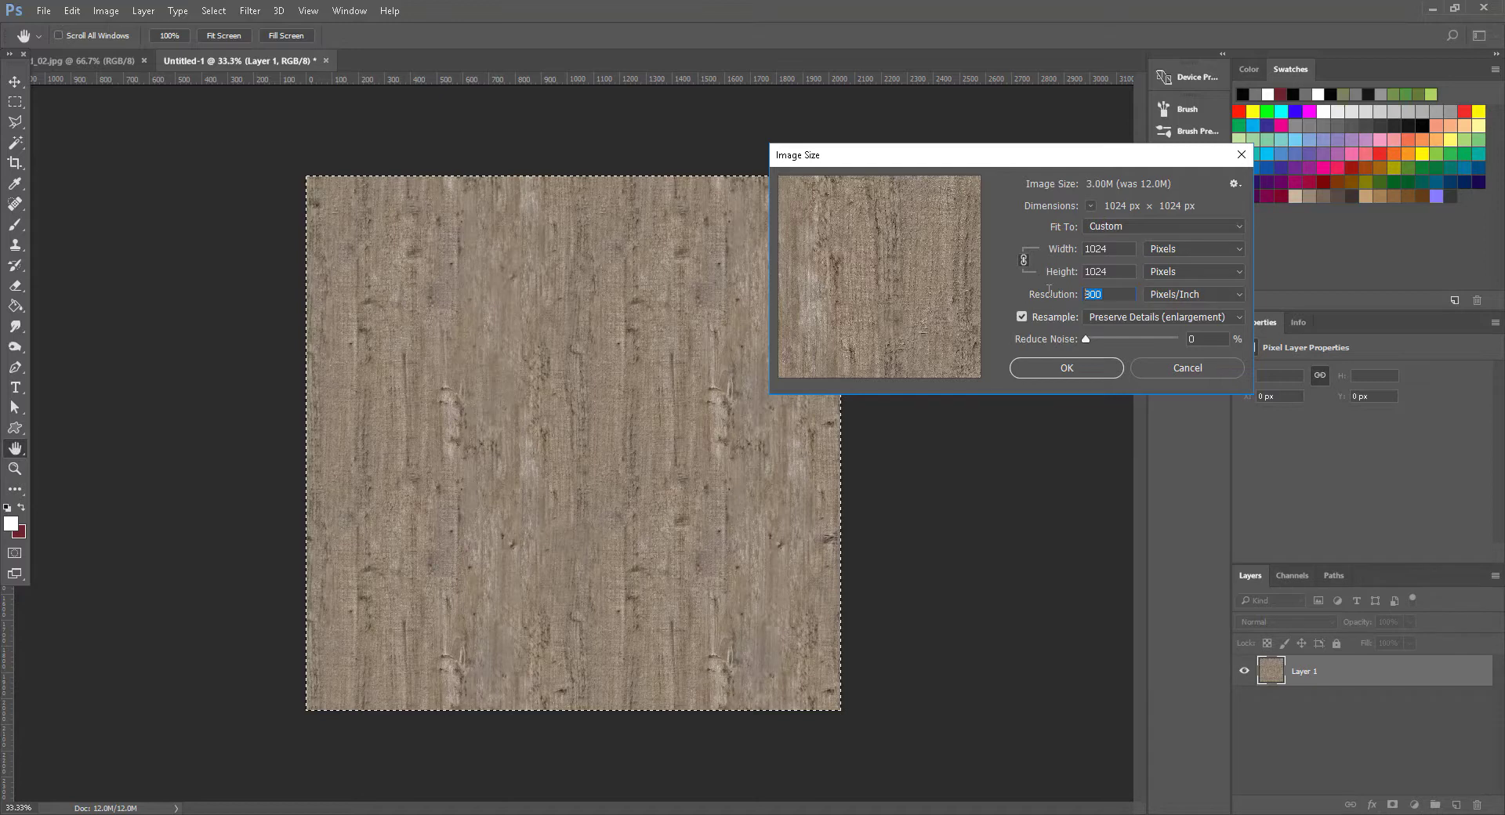
text(72)
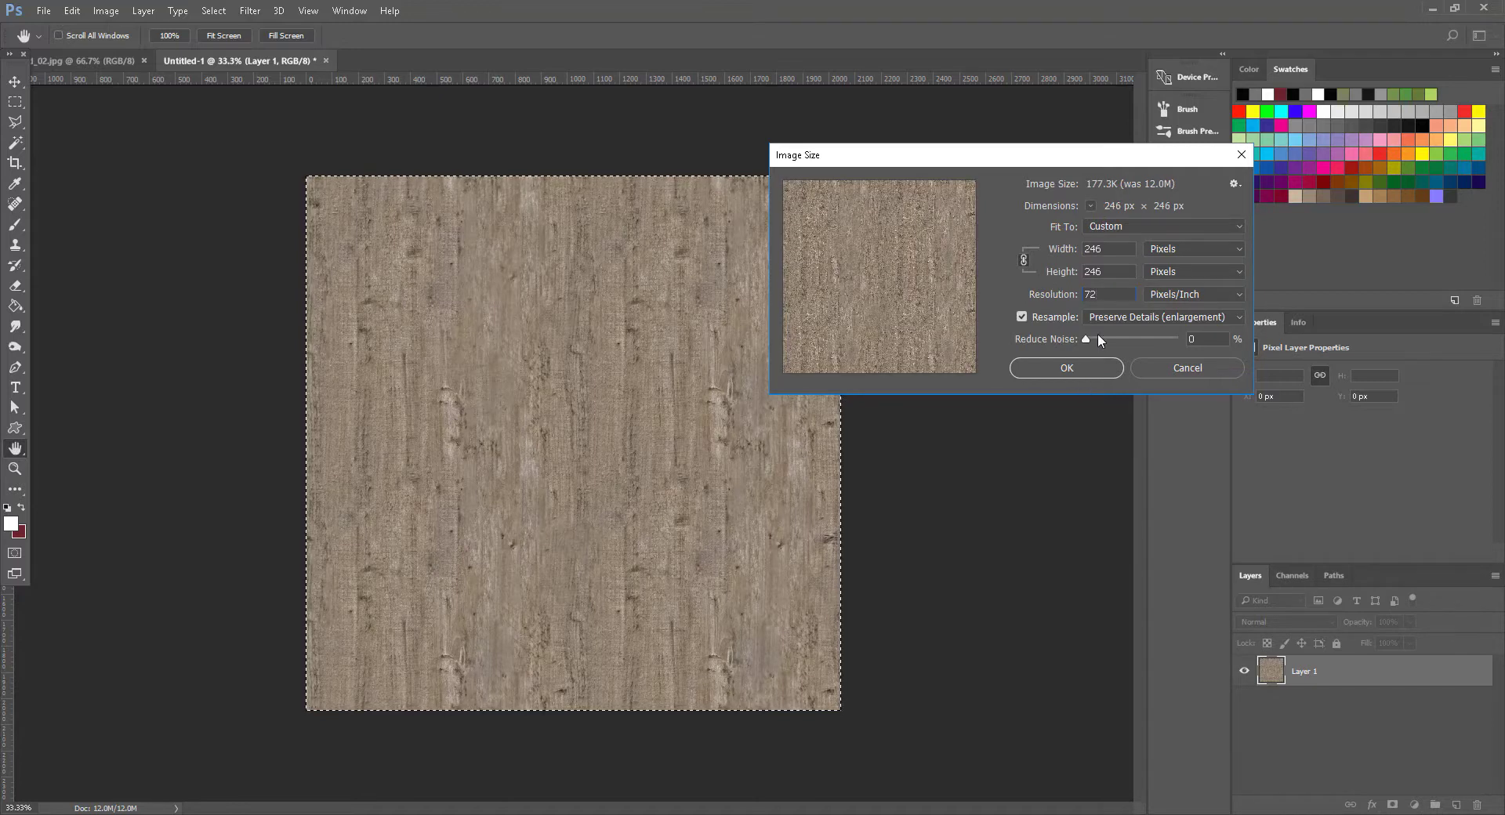
click(1062, 367)
key(s)
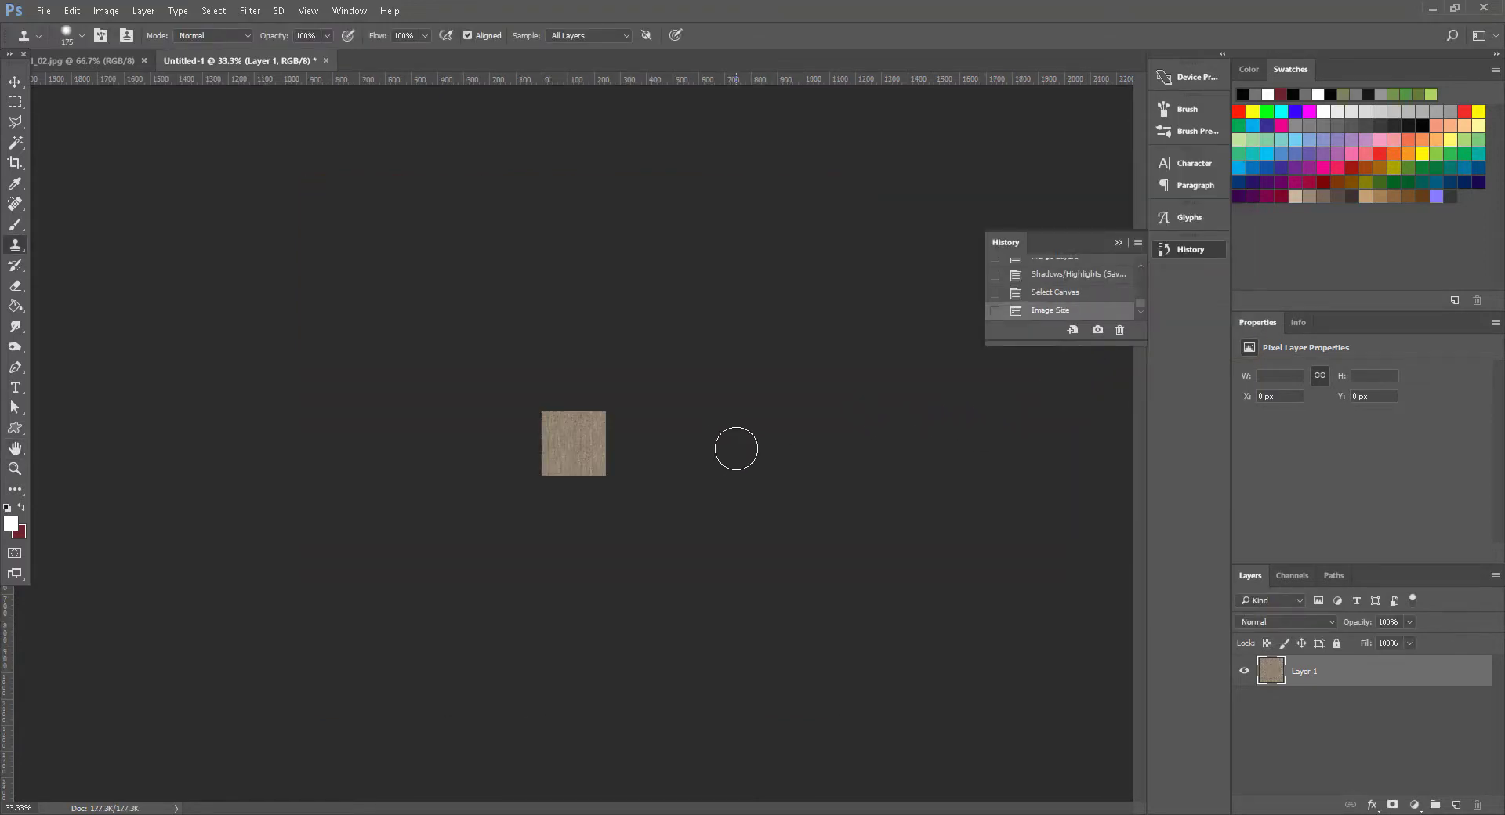
Step: Examine the detail of the reduced wood texture up close and undo the image resize
key(z)
click(588, 447)
click(564, 449)
click(564, 450)
click(564, 450)
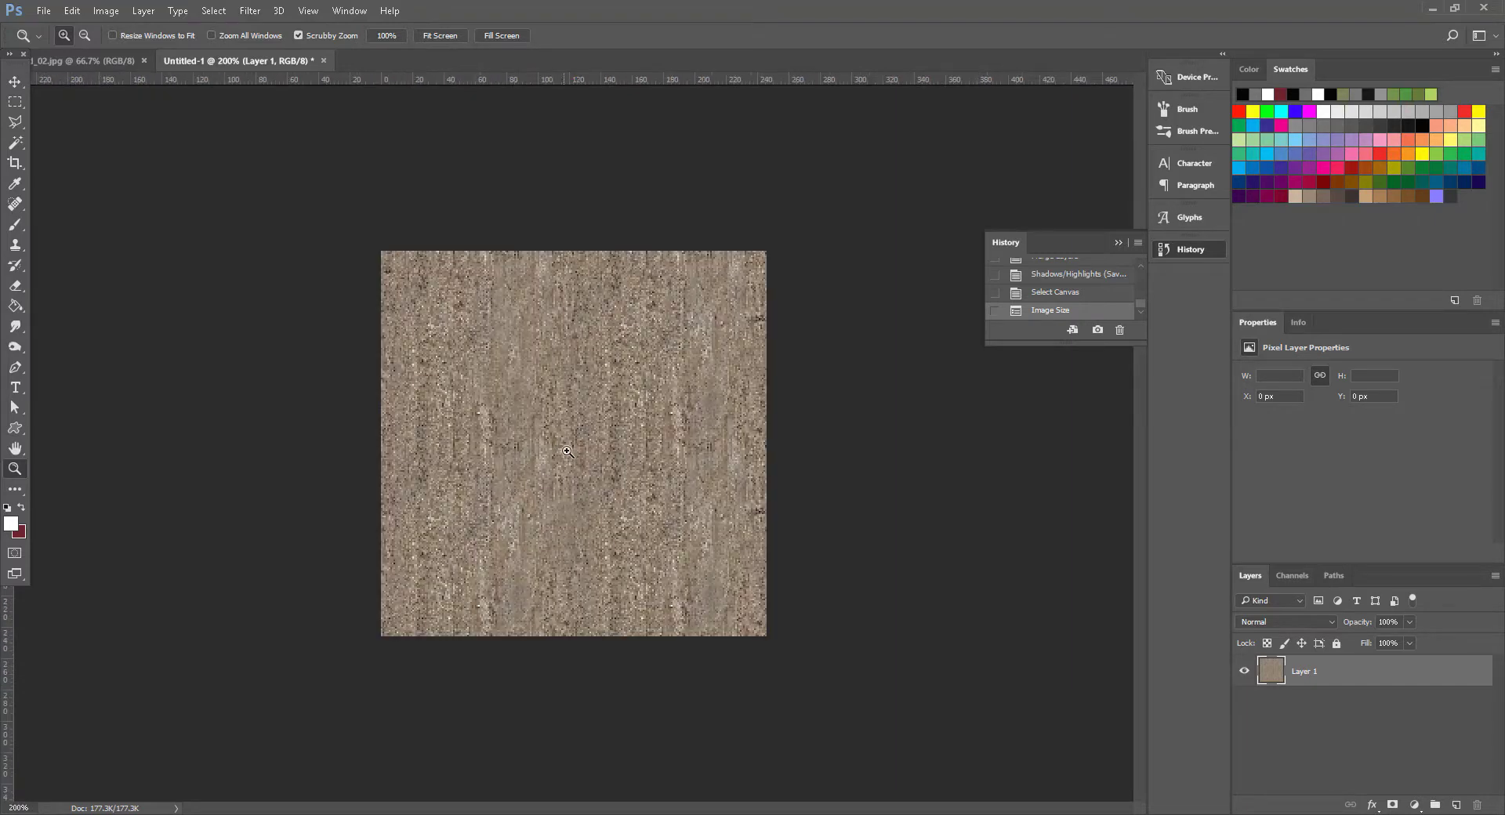
alt+click(570, 461)
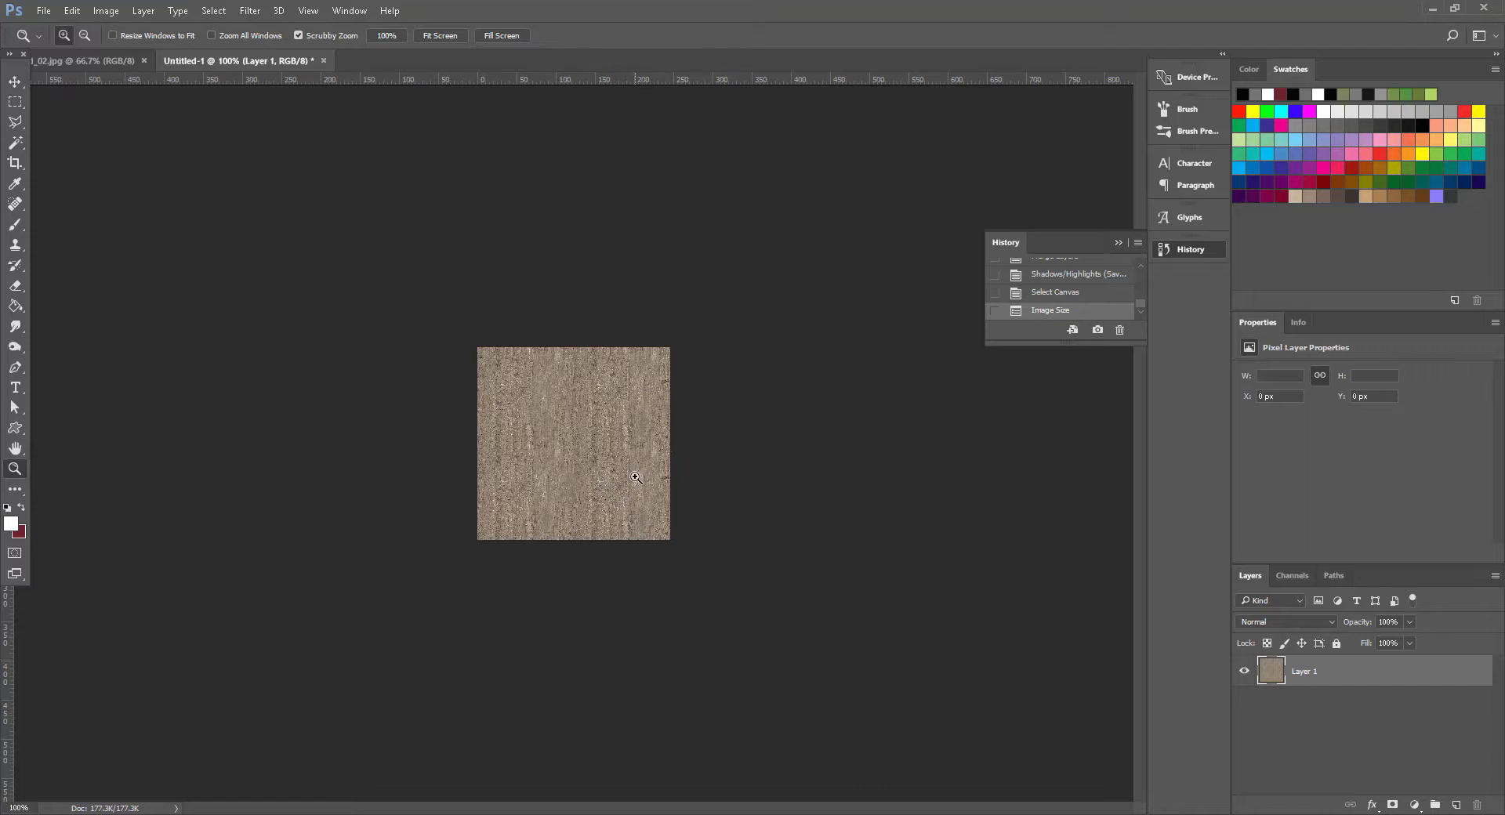
key(ctrl+z)
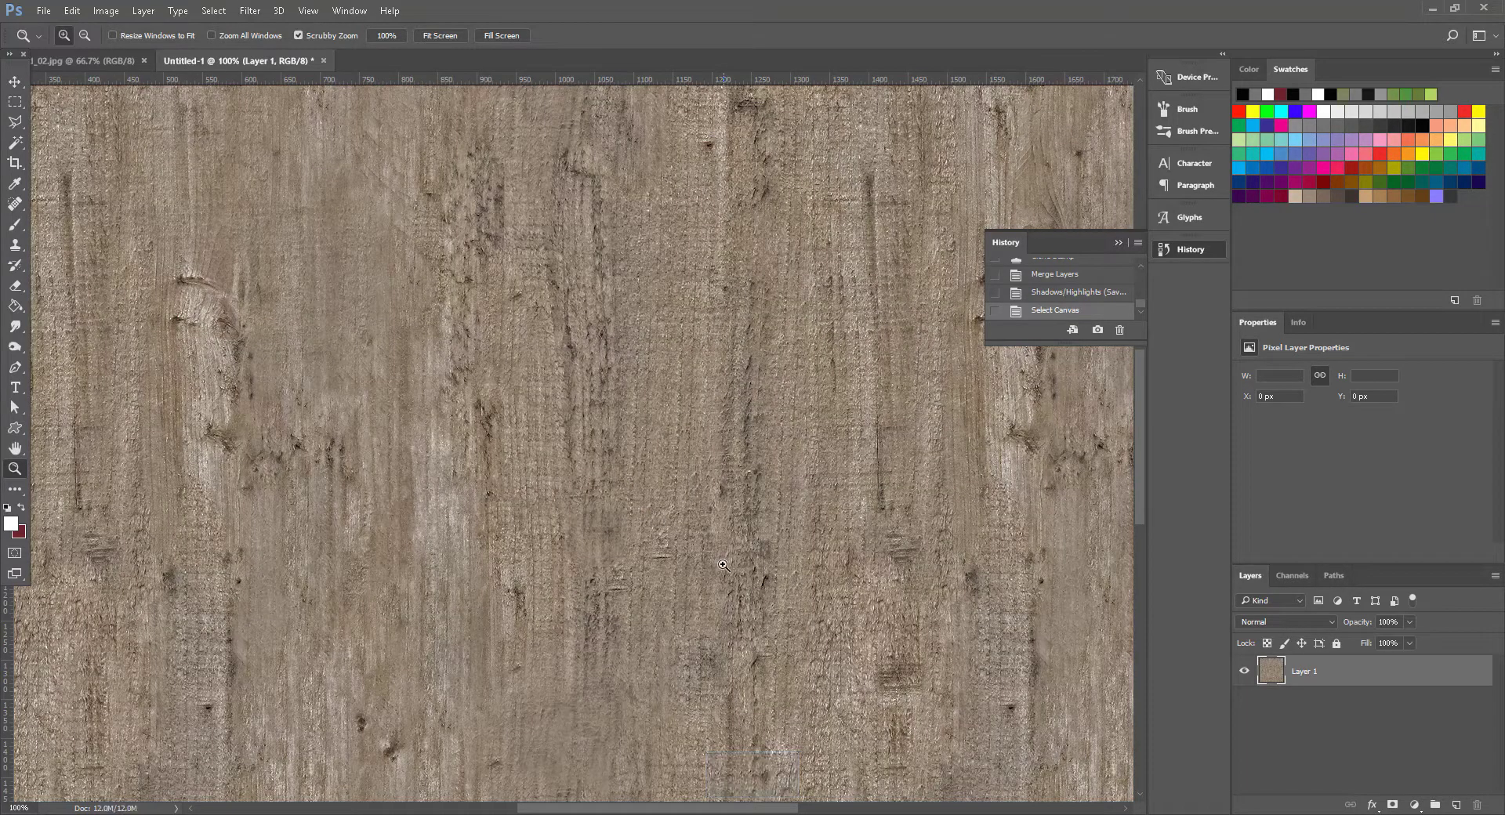
alt+click(780, 458)
alt+click(729, 486)
alt+click(674, 518)
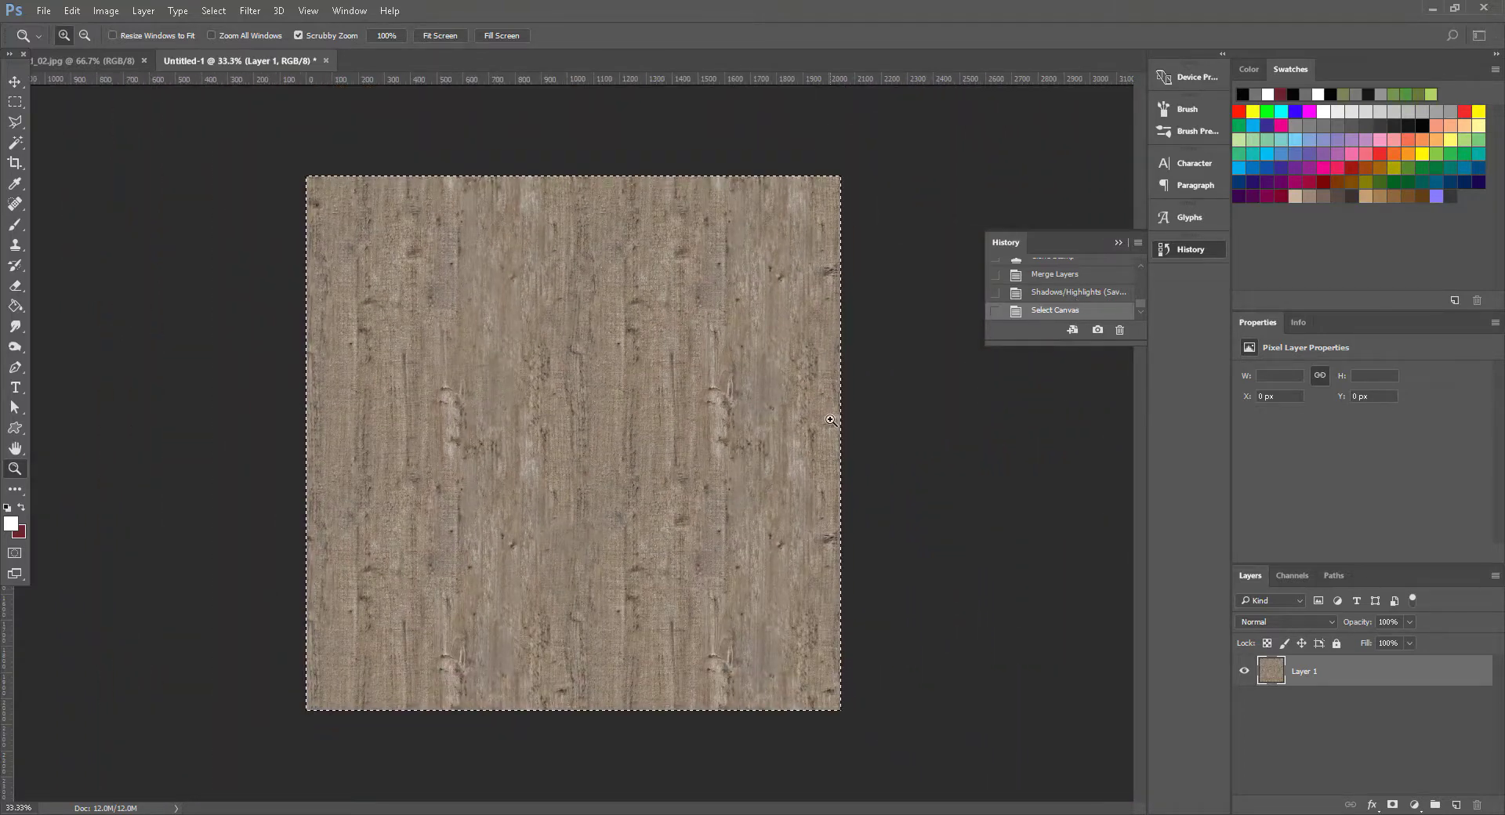
Step: Resize the wood texture to 1024 x 1024 pixels
click(107, 11)
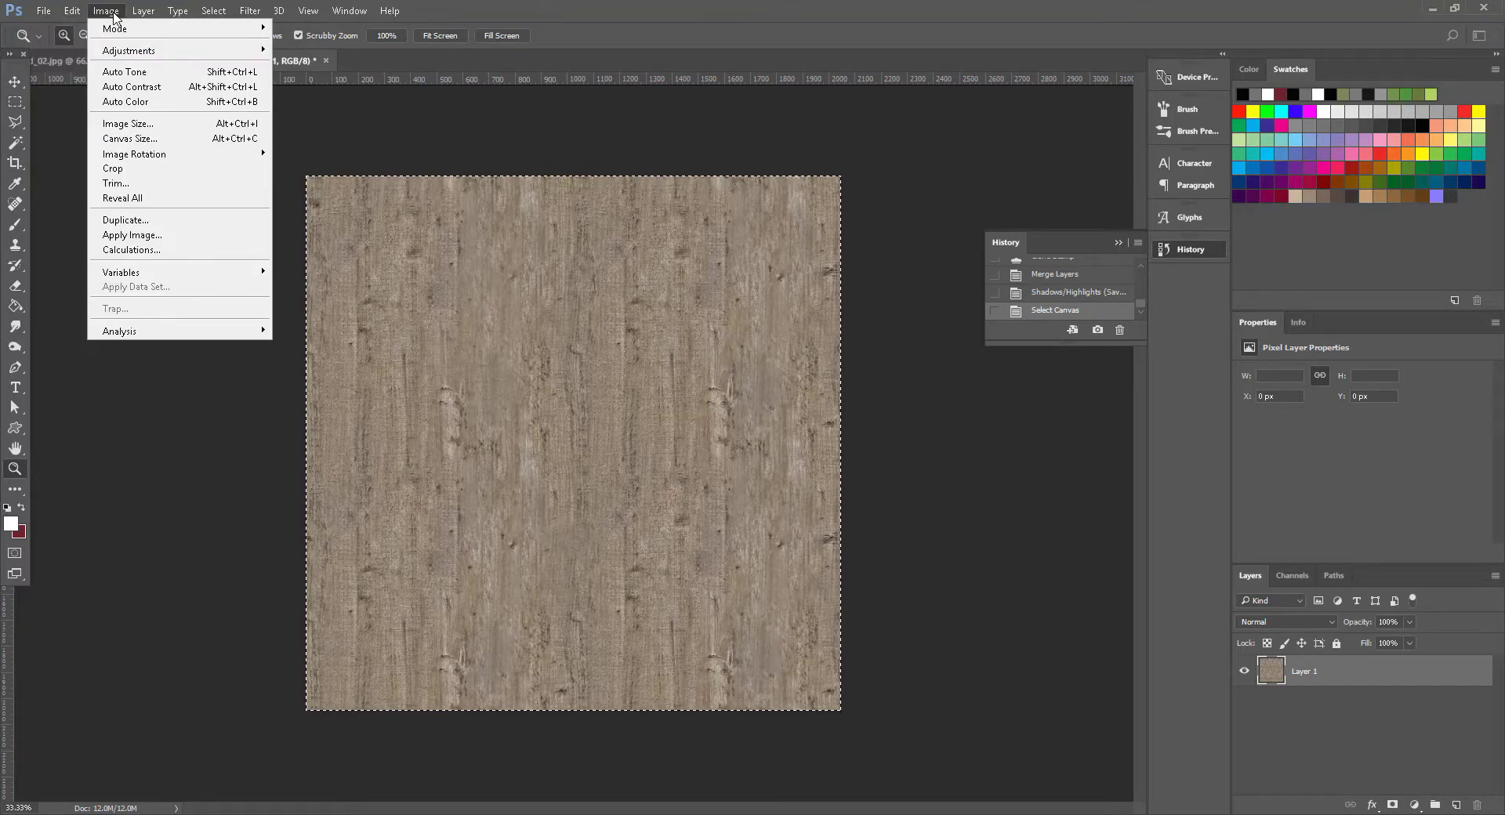
click(127, 124)
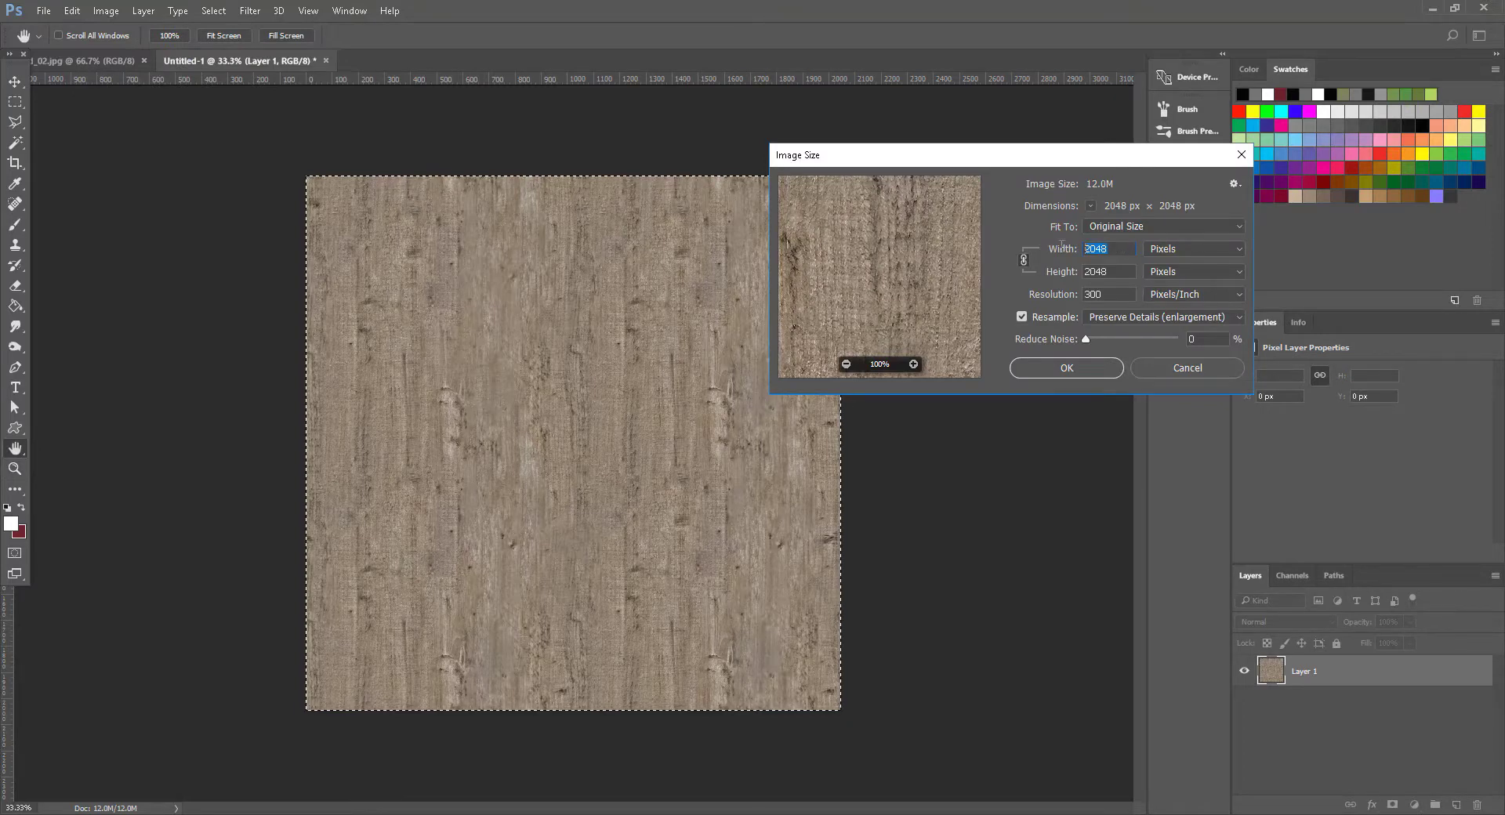
text(1024)
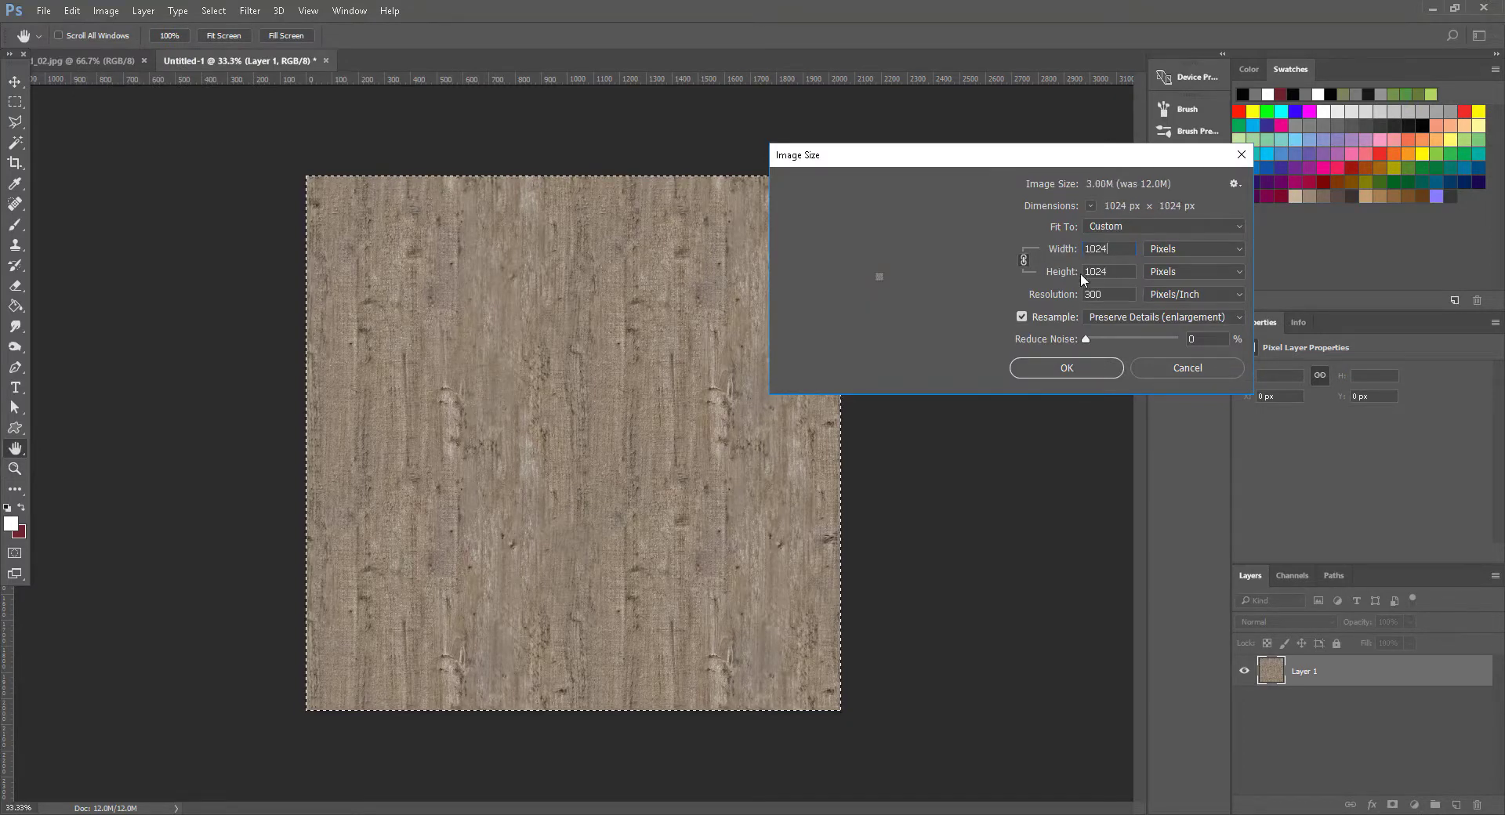
click(1067, 368)
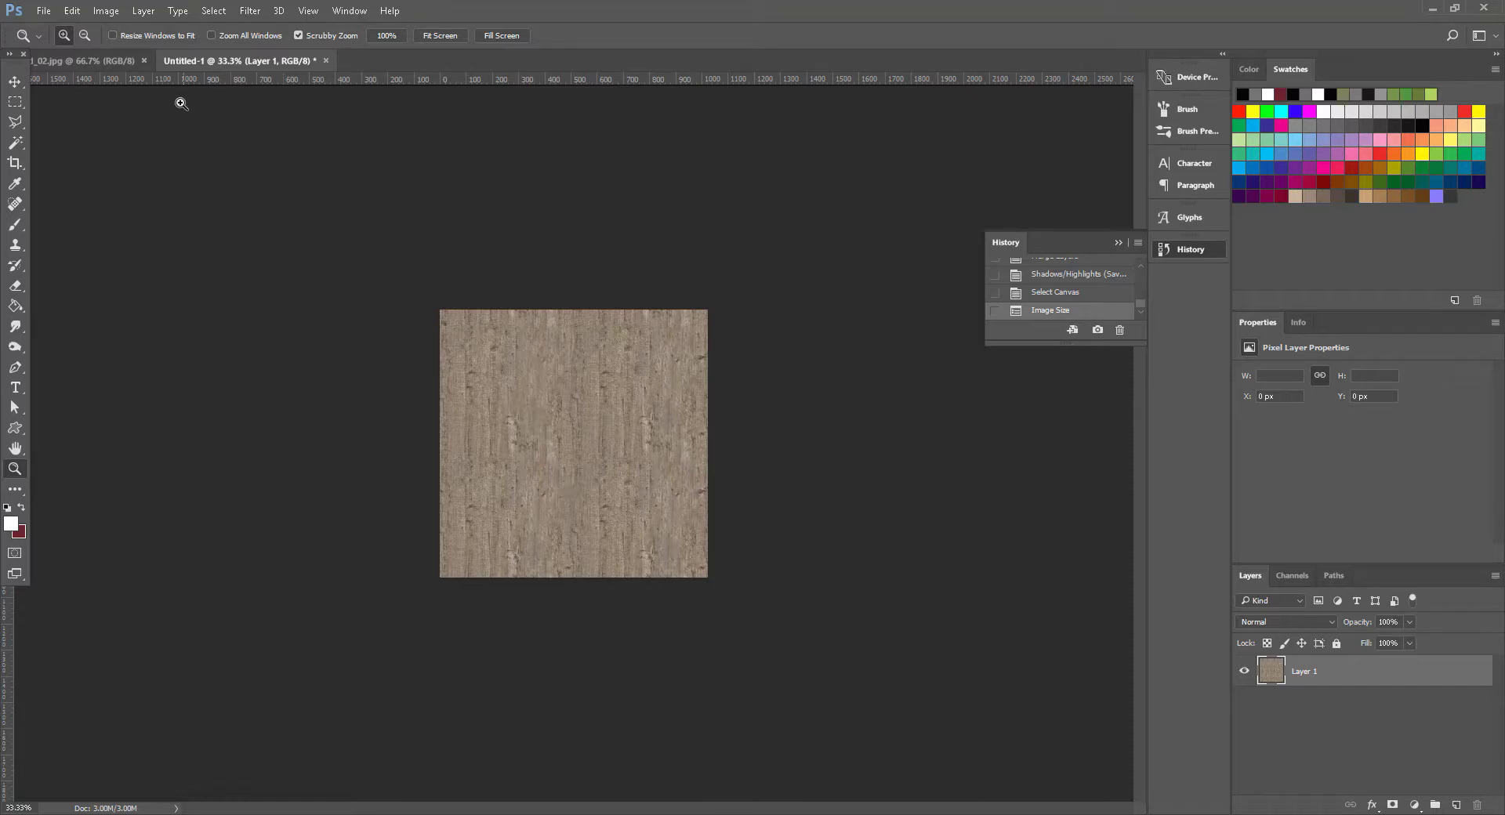
Step: Create a new transparent document of 2048 x 2048 pixels
click(43, 10)
click(49, 24)
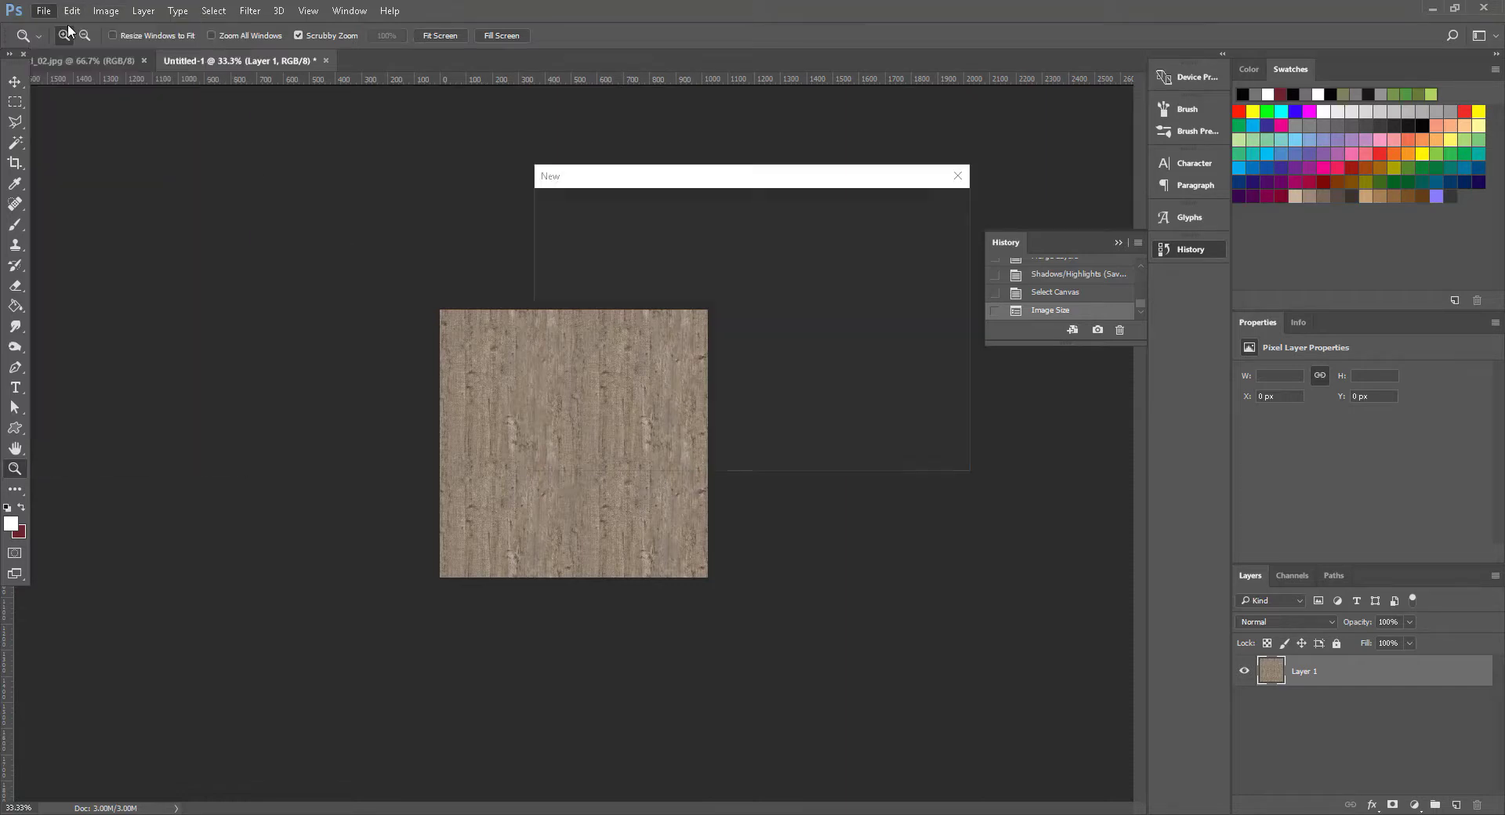
drag(701, 270, 637, 274)
text(2048)
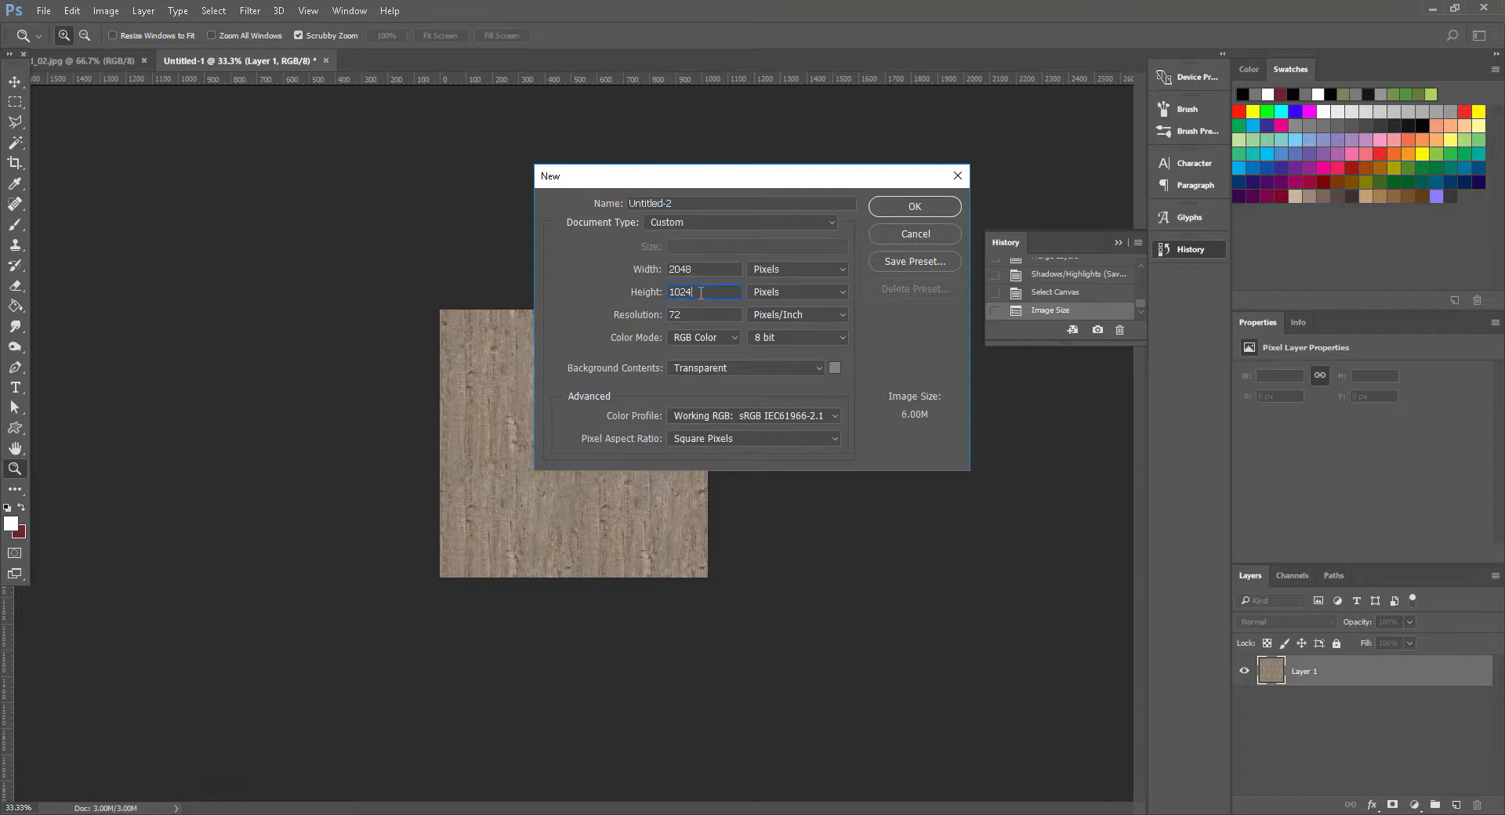
drag(701, 292, 634, 294)
text(2048)
click(941, 205)
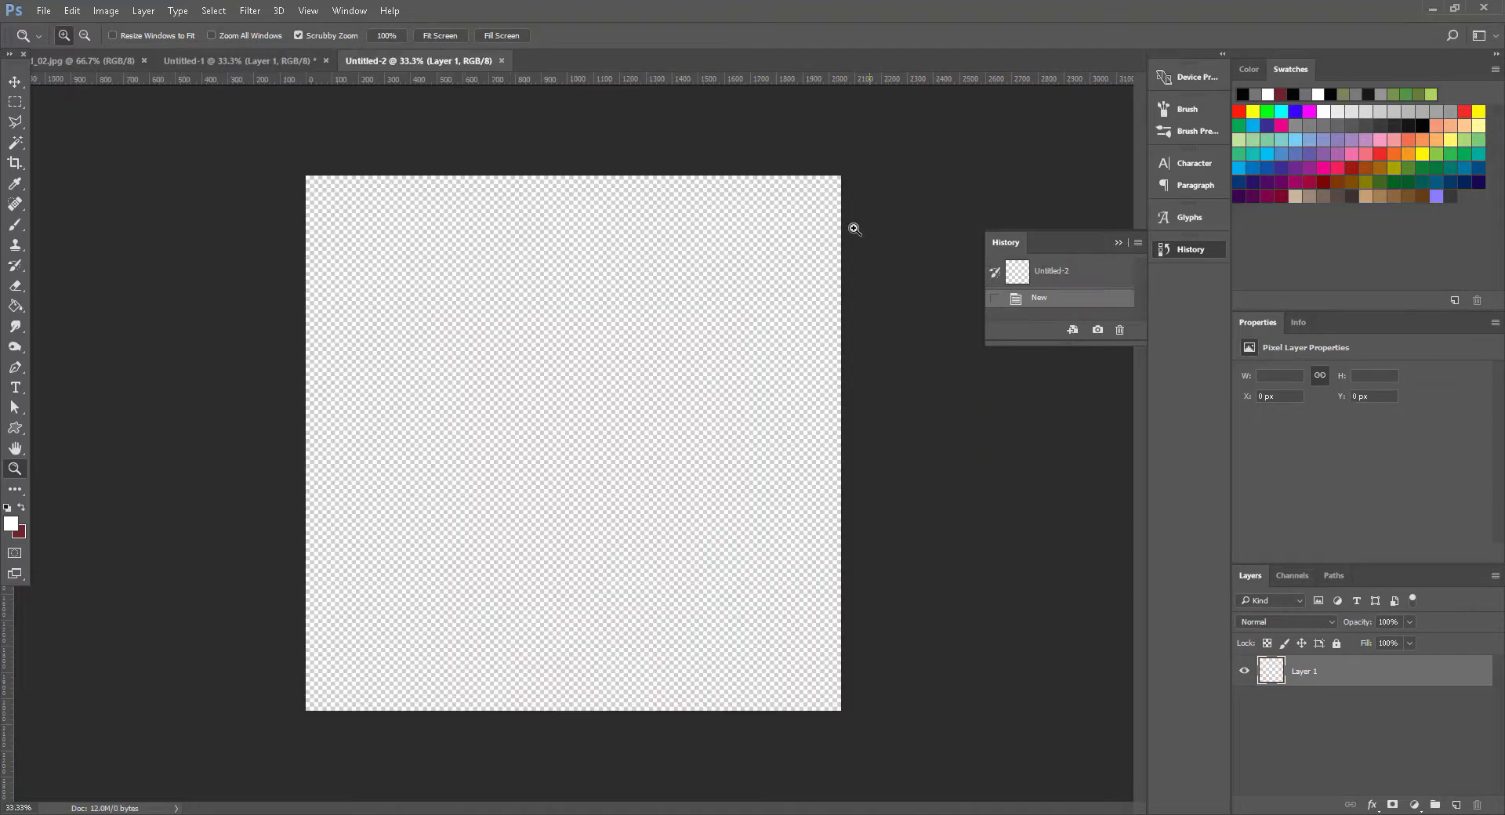
Step: Copy the whole reduced wood texture from Untitled-1 and paste it into the blank 2048 x 2048 document
click(228, 59)
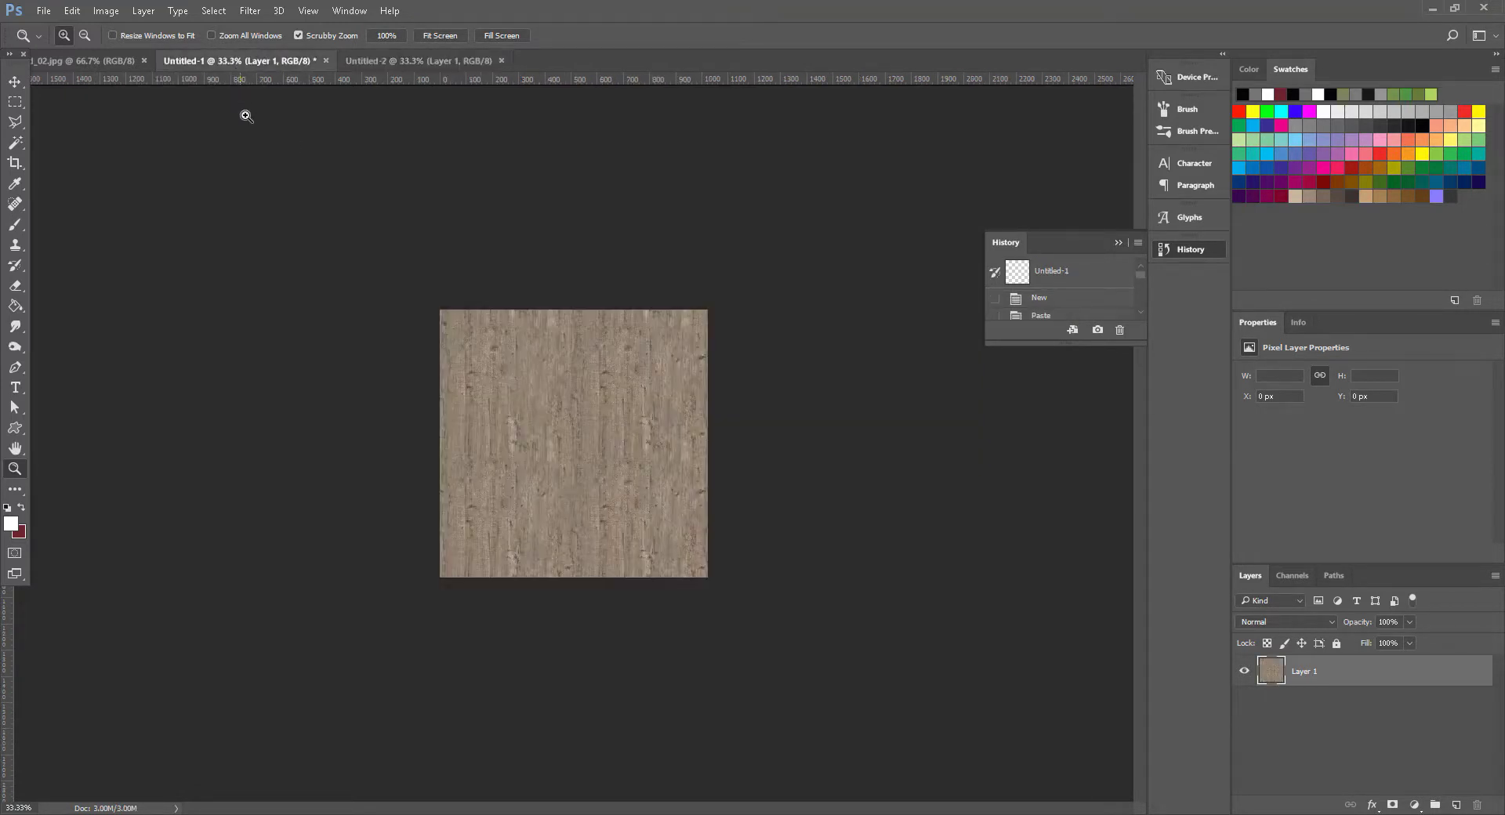
key(ctrl+a)
key(ctrl+c)
click(392, 58)
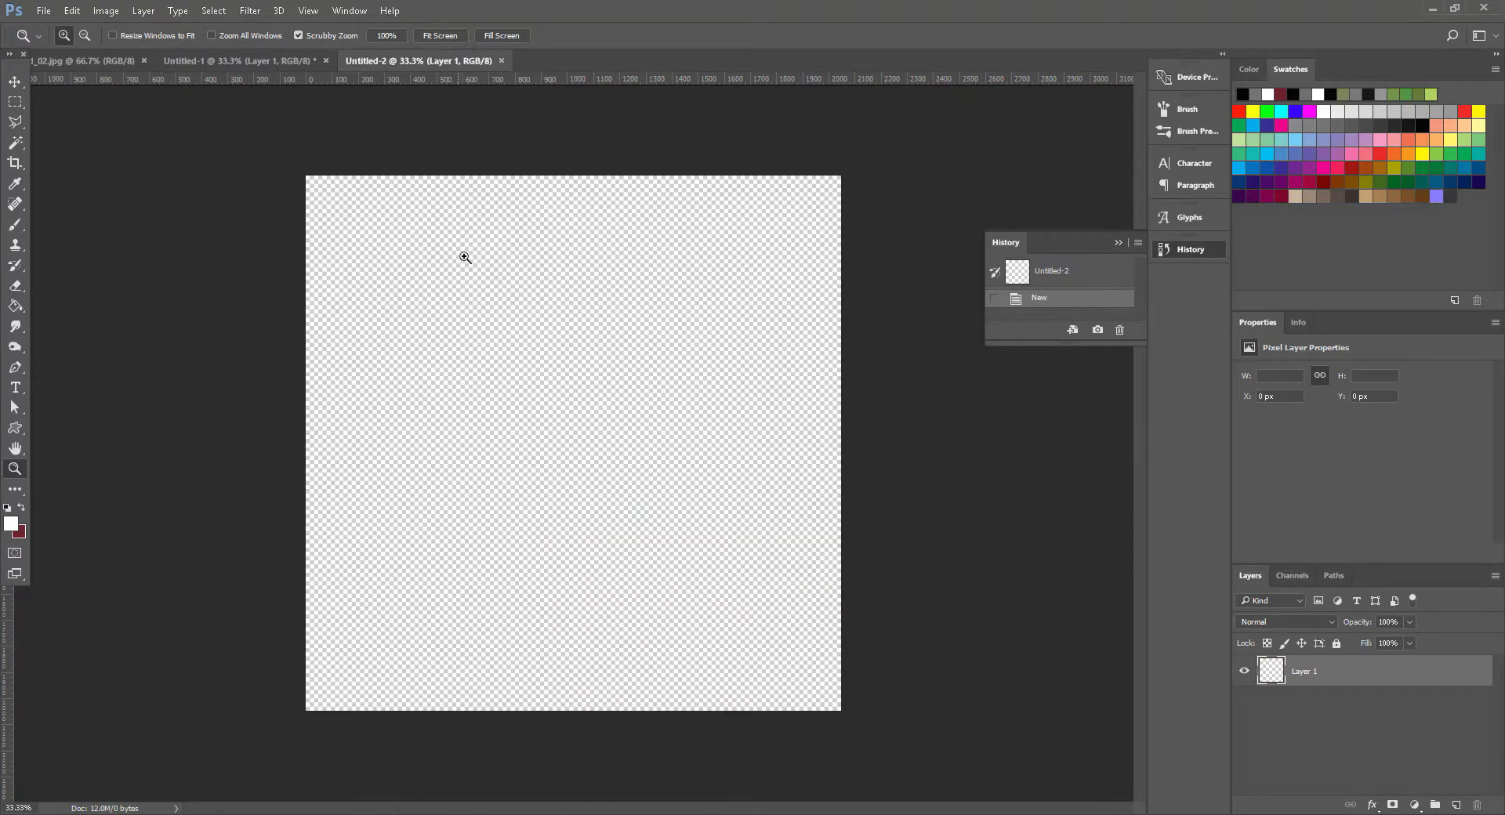
key(ctrl+v)
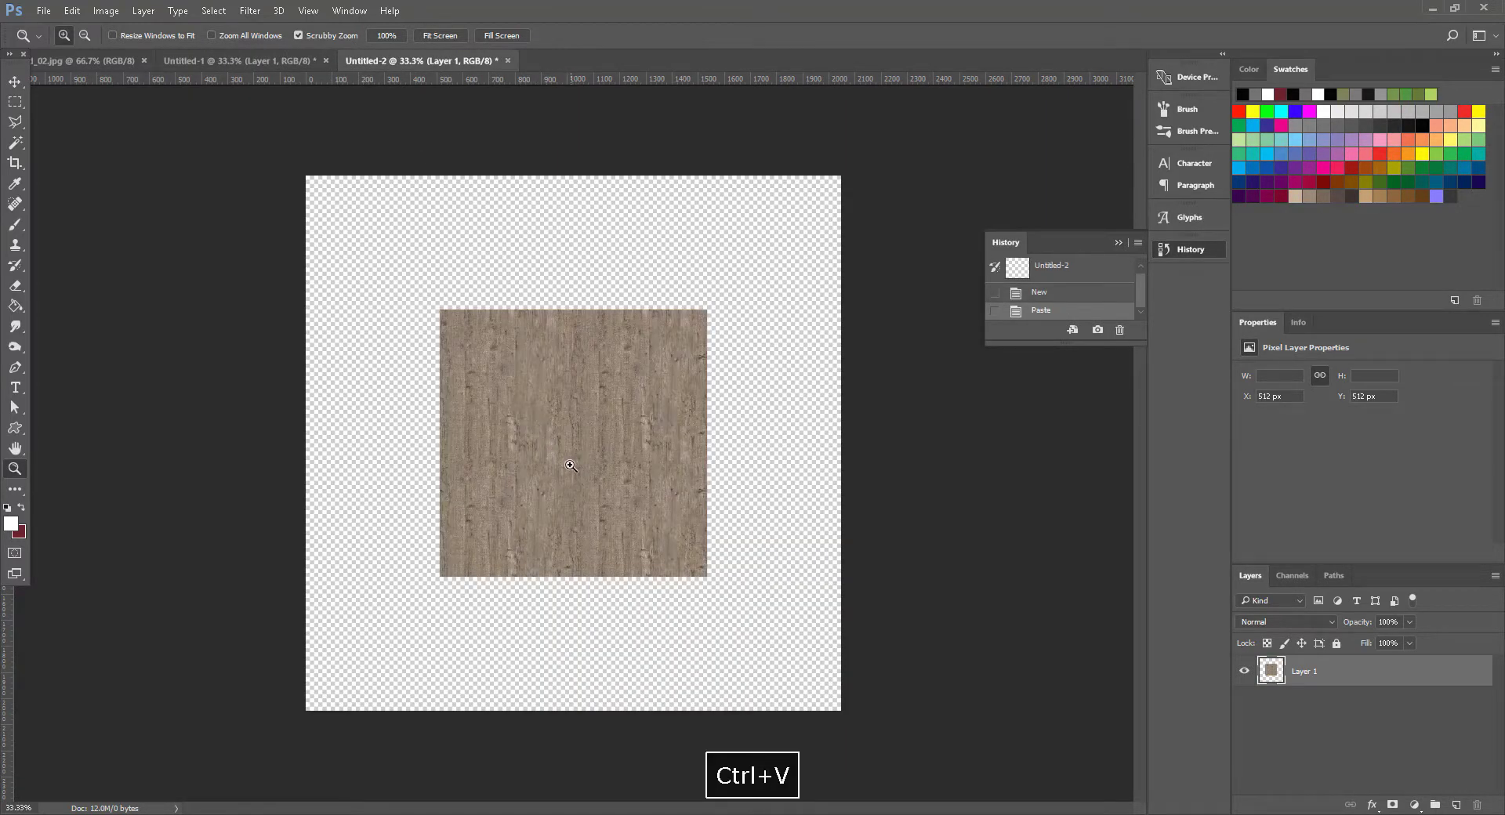
Step: Move the pasted wood tile into one corner and fill the other three quadrants of the canvas with copies of it
key(v)
drag(585, 464, 464, 323)
drag(537, 409, 672, 312)
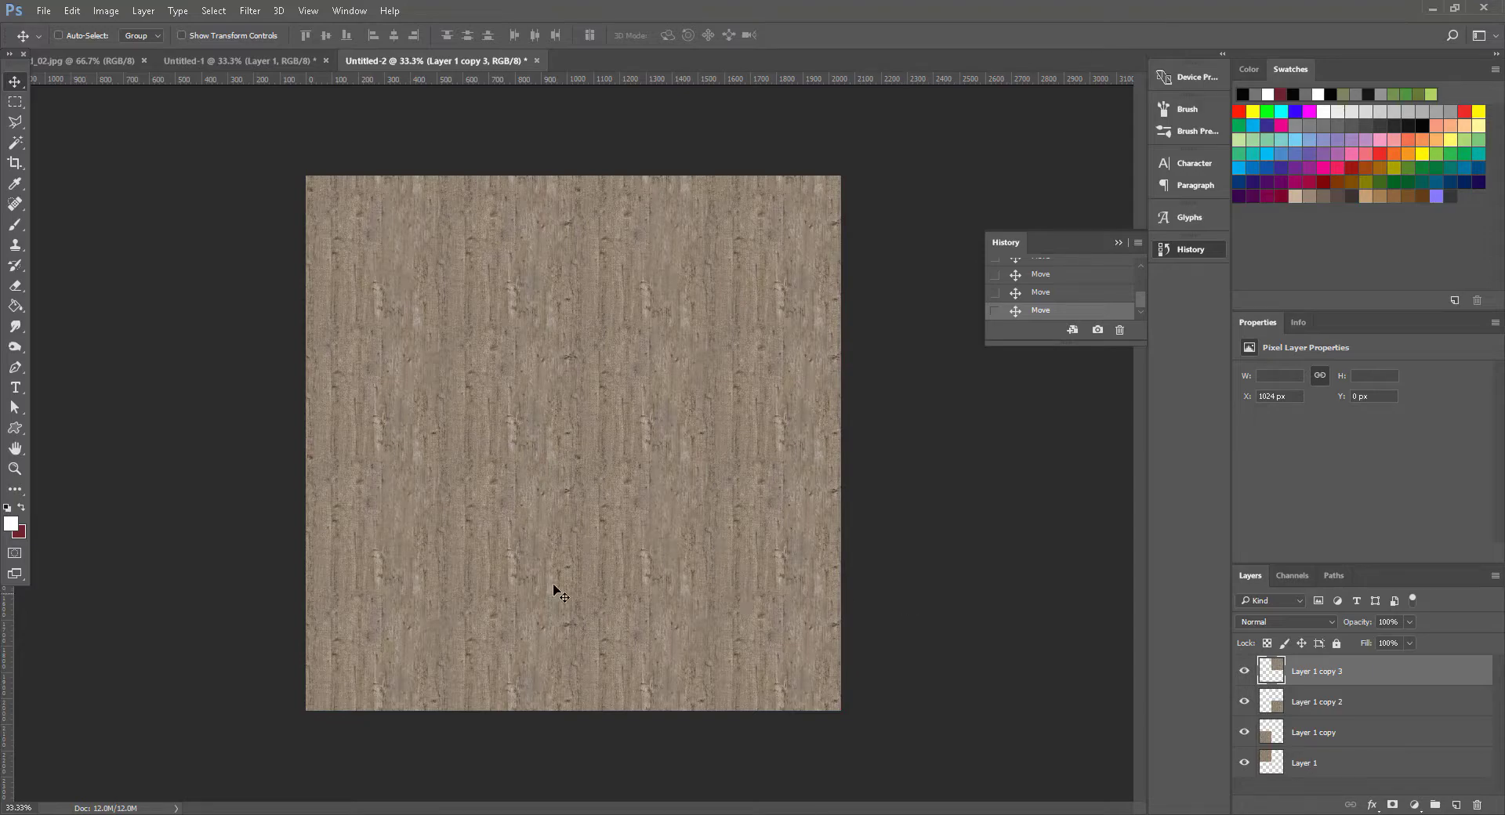
Step: Examine the joins between the four wood tiles and the grain detail up close and at full view
click(15, 470)
click(556, 469)
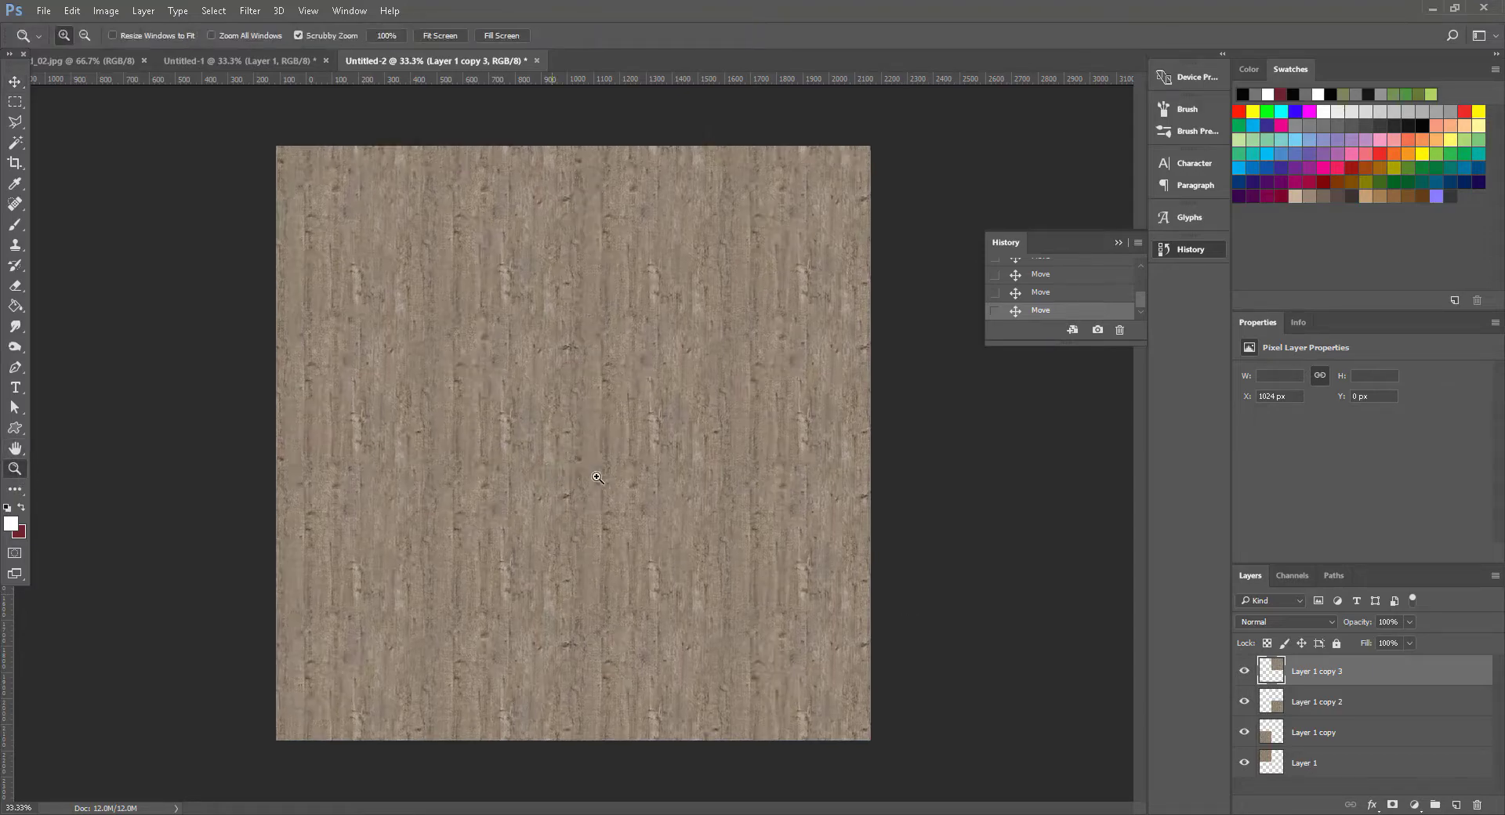
click(620, 479)
click(620, 478)
click(621, 479)
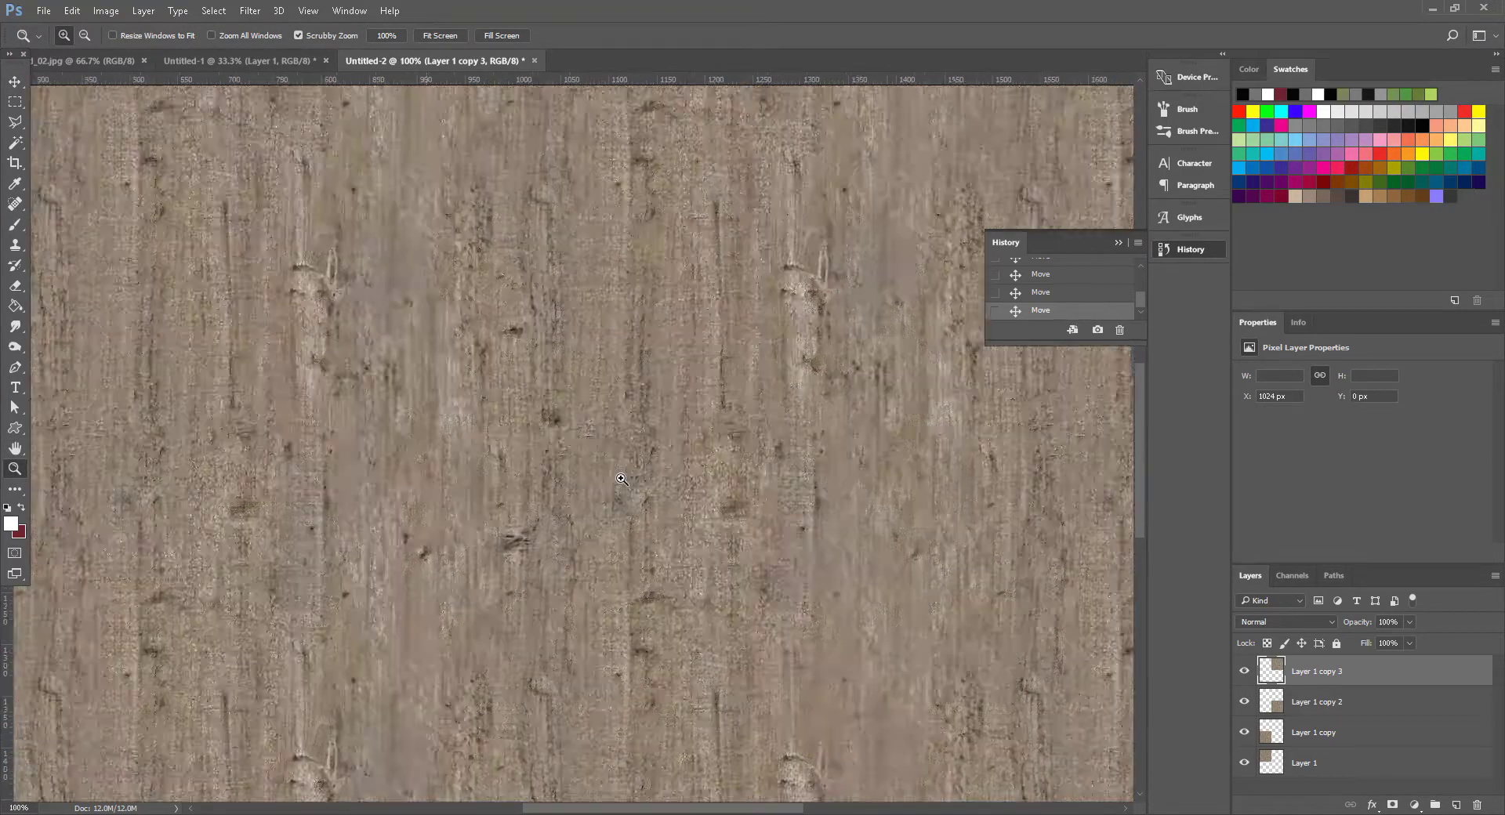
alt+click(655, 554)
alt+click(664, 557)
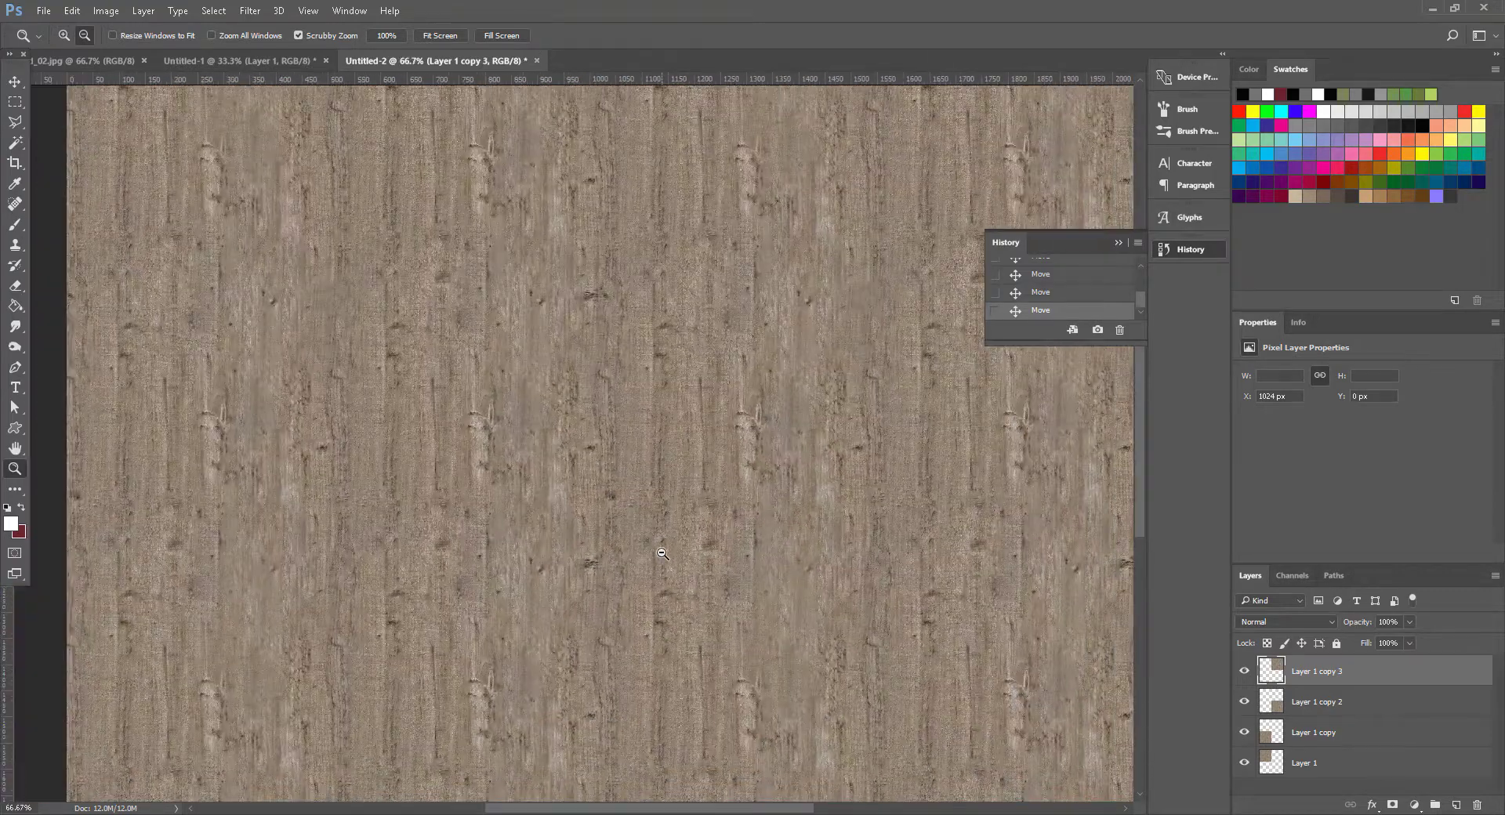
alt+click(671, 582)
alt+click(679, 609)
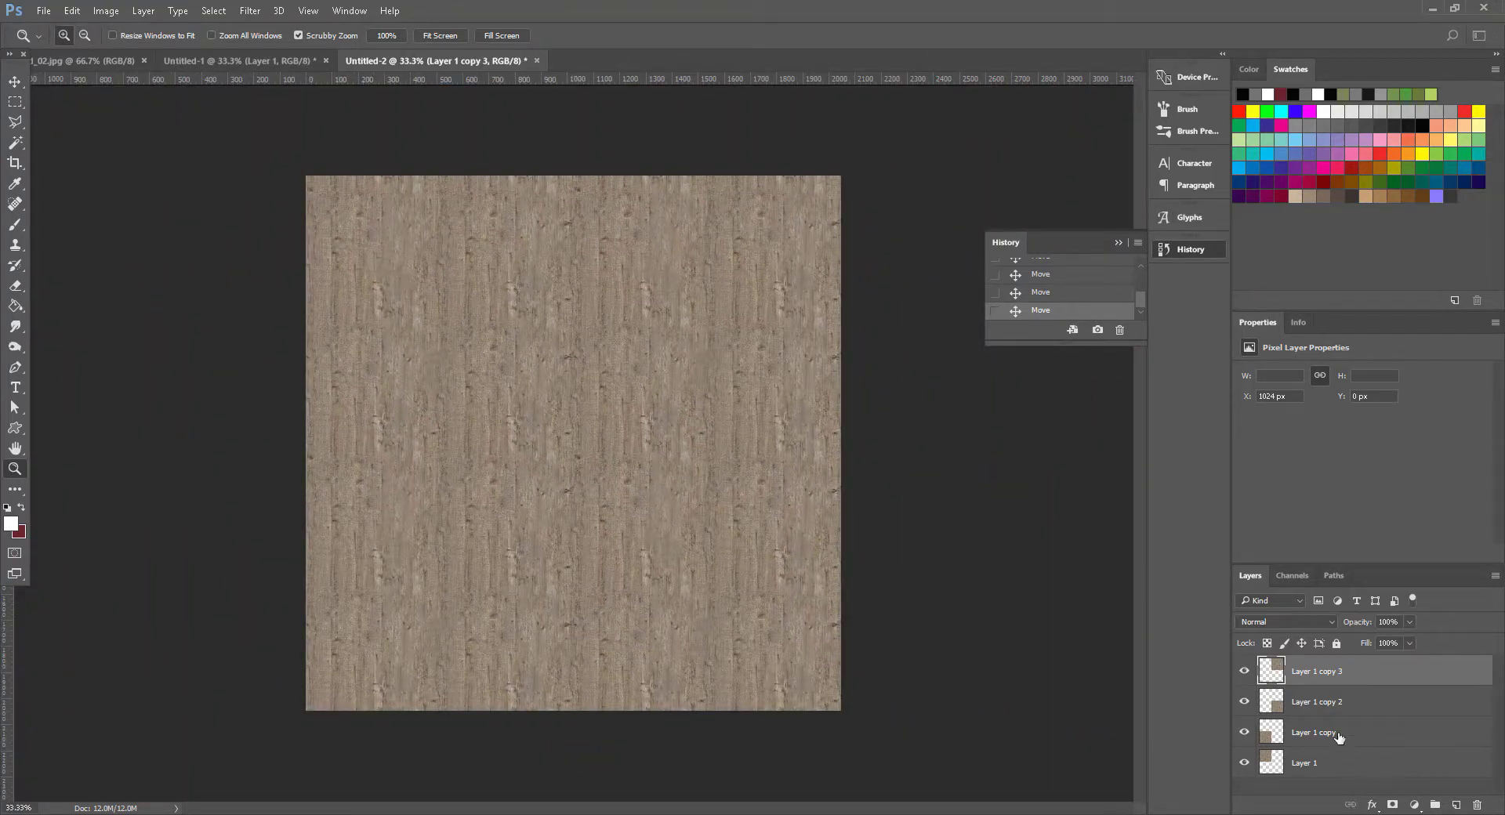
Step: Merge the four wood tile layers into one and add a new empty layer above it
shift+click(1316, 768)
key(ctrl+e)
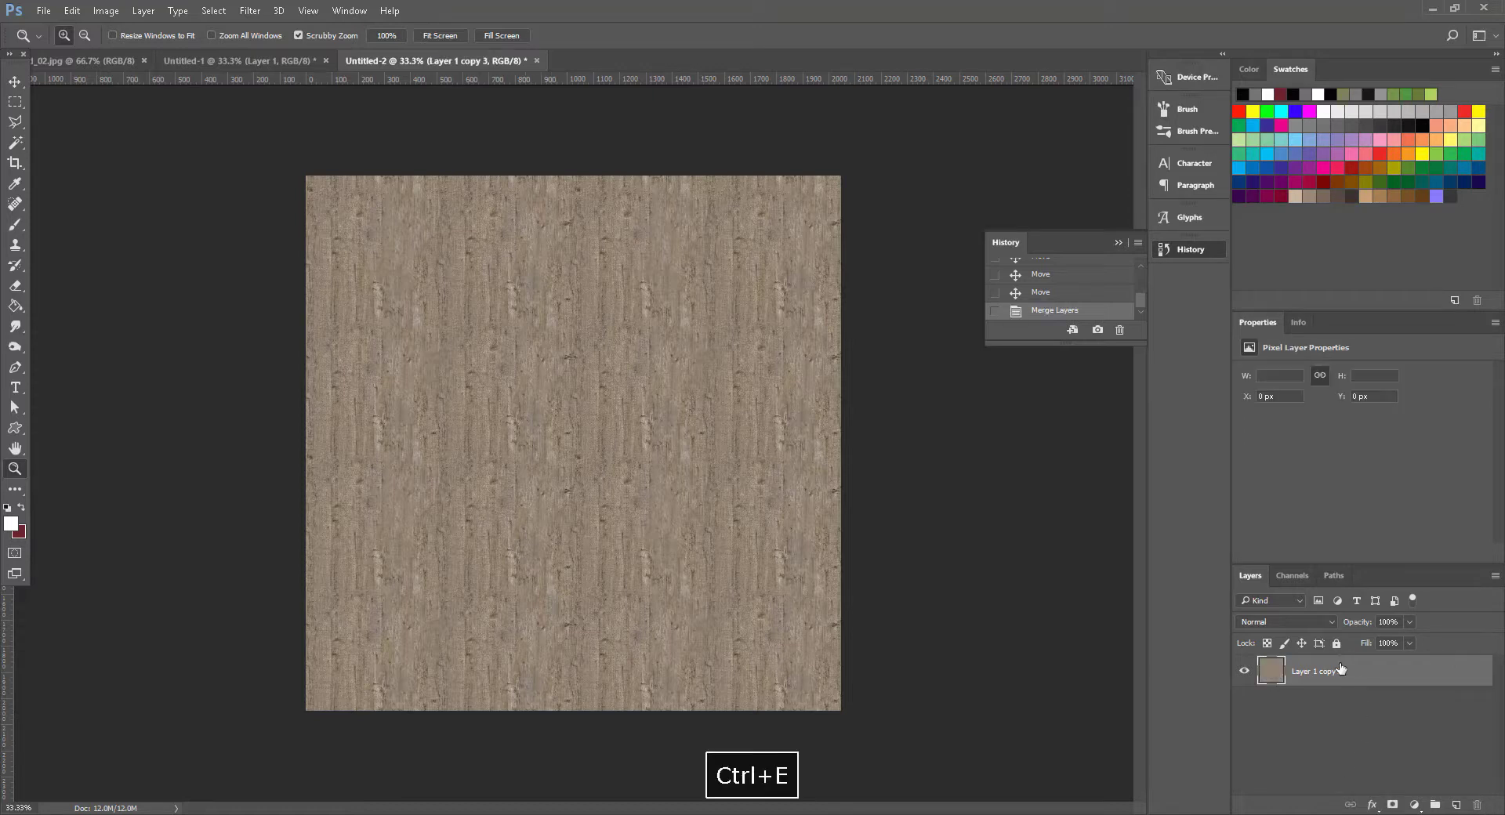
click(1455, 805)
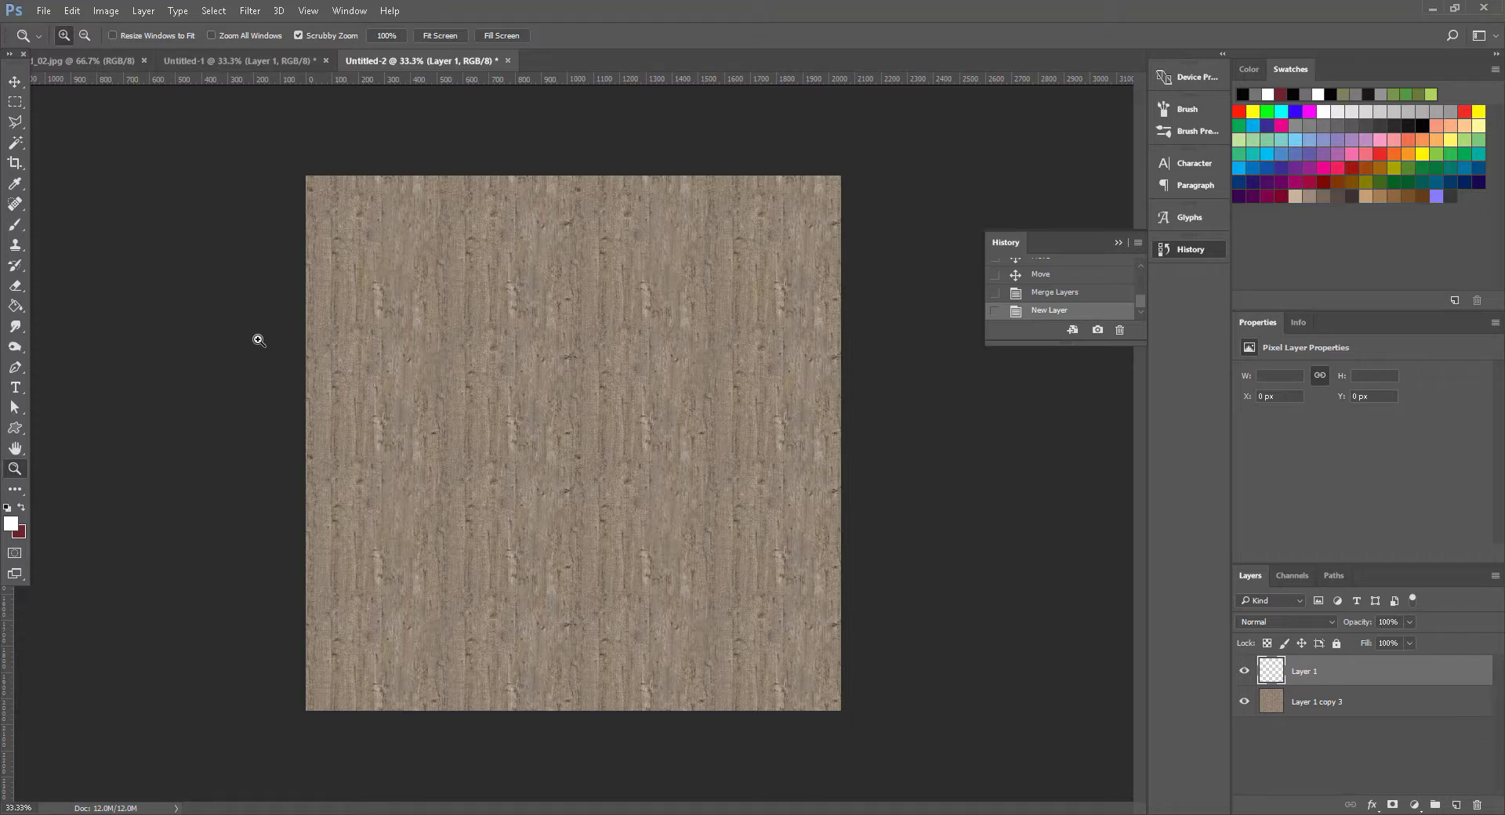
Step: Clone-stamp over repeated dark knots around the middle of the texture on the new layer, using a 90 px brush
key(s)
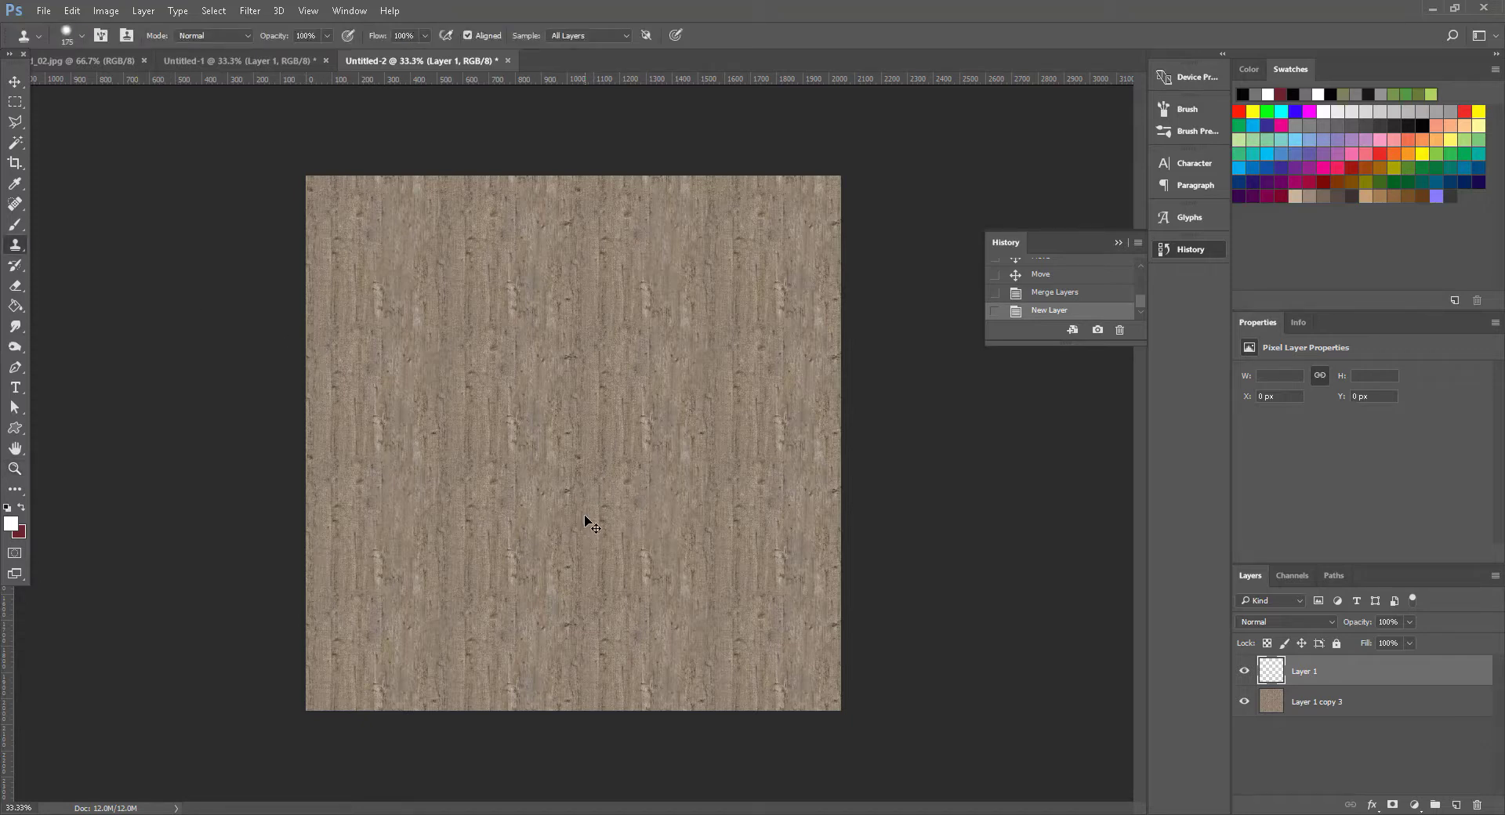
key(ctrl+alt+plus)
key(ctrl+alt+plus)
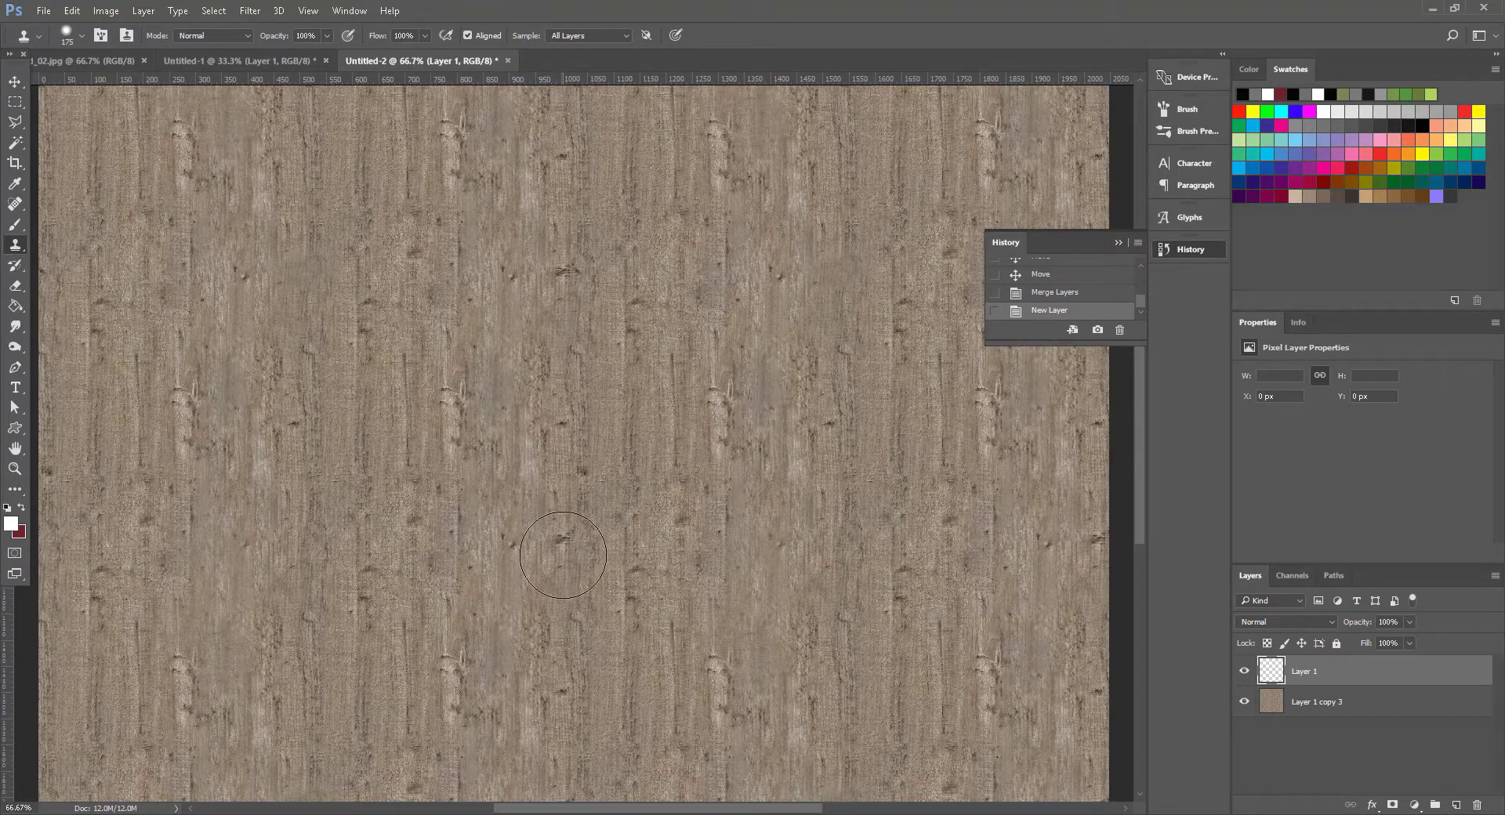
key(bracketleft)
key(bracketleft)
key(bracketleft)
key(bracketleft)
alt+click(562, 575)
click(560, 541)
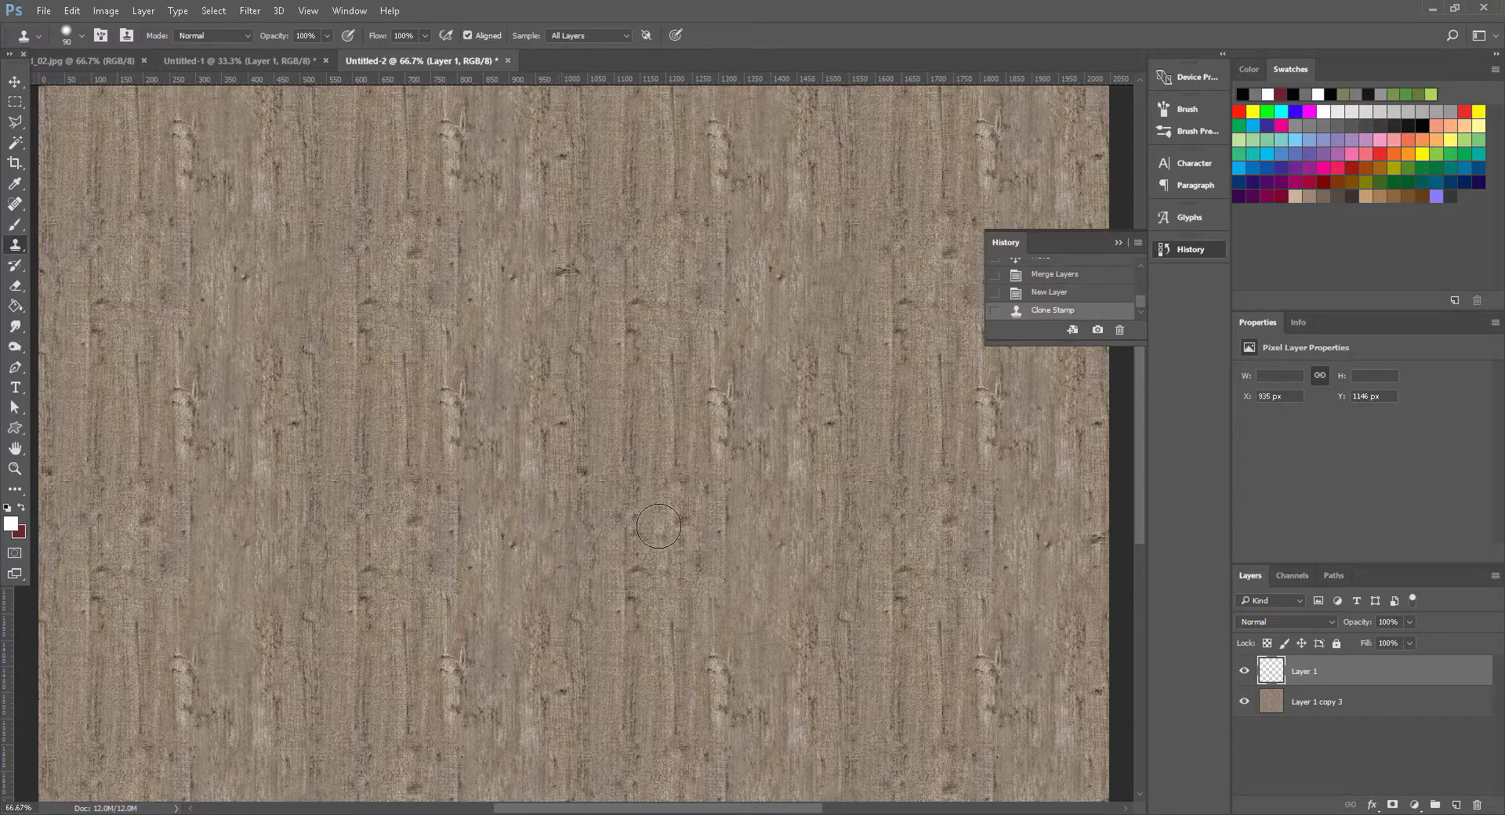
click(586, 472)
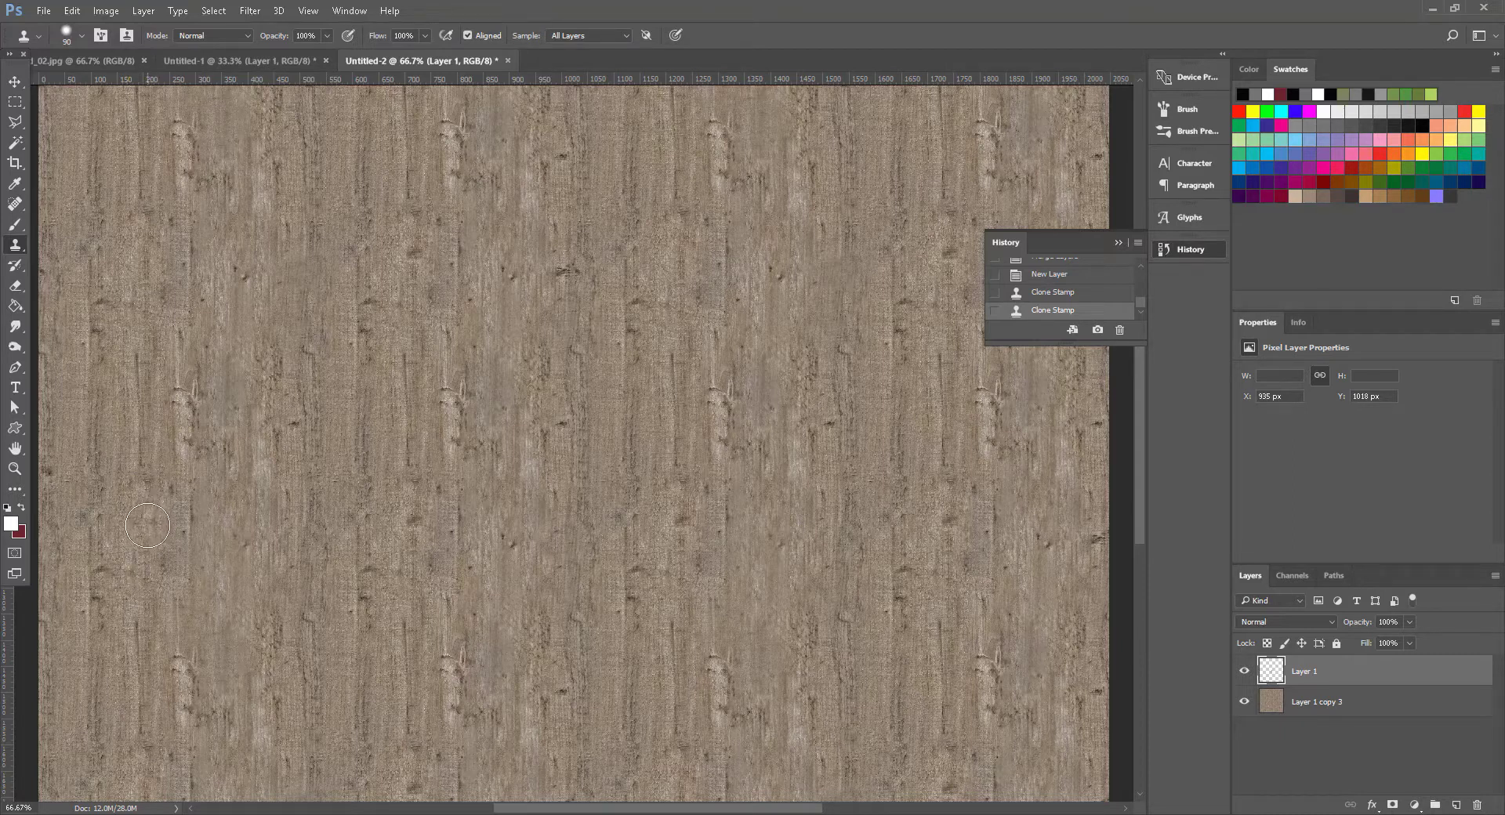
click(549, 619)
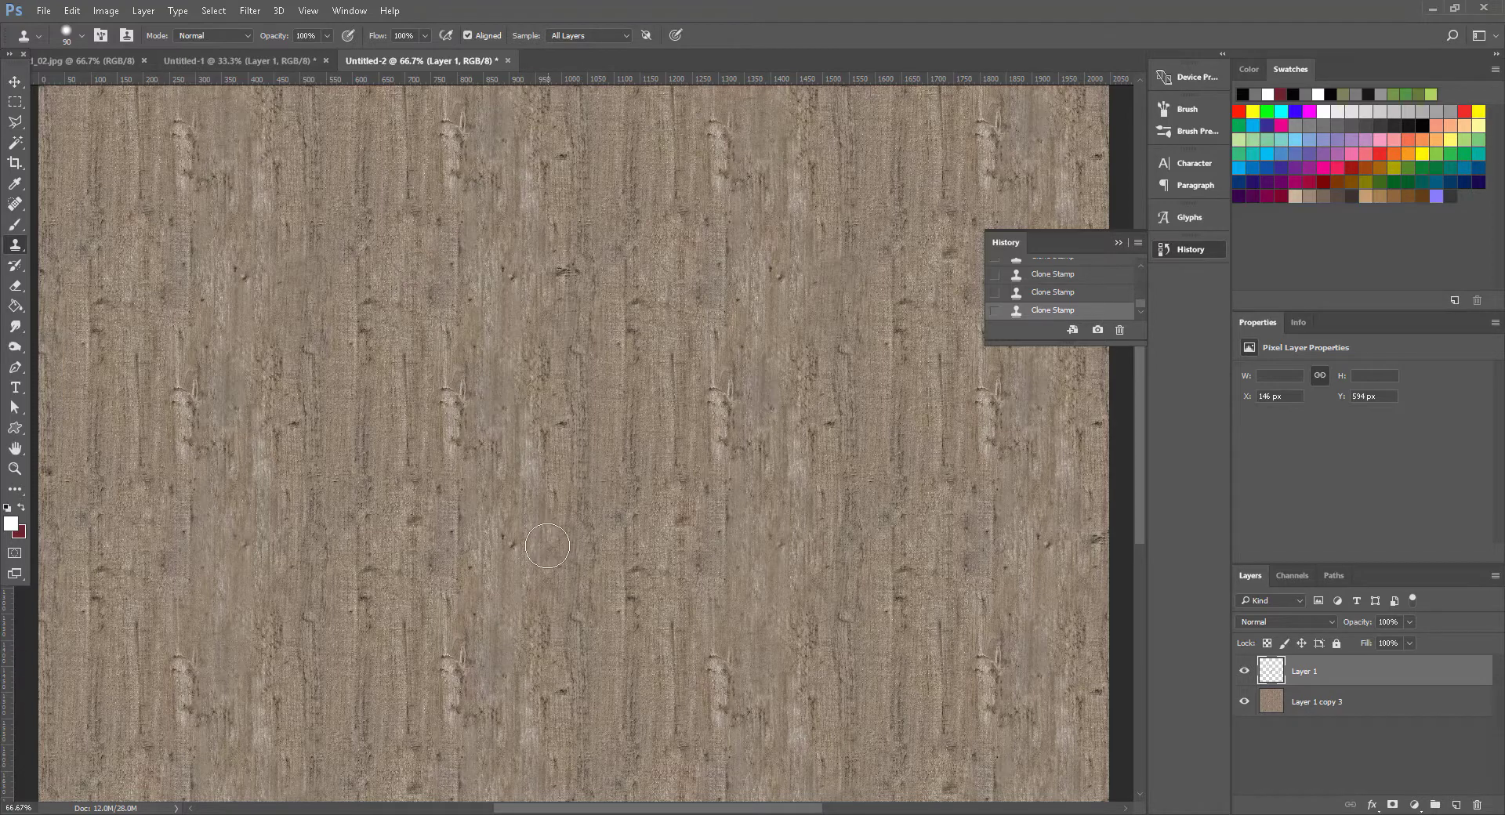
Step: Clone out several of the repeated light knot marks in the left and lower parts of the wood texture
key(ctrl+alt+minus)
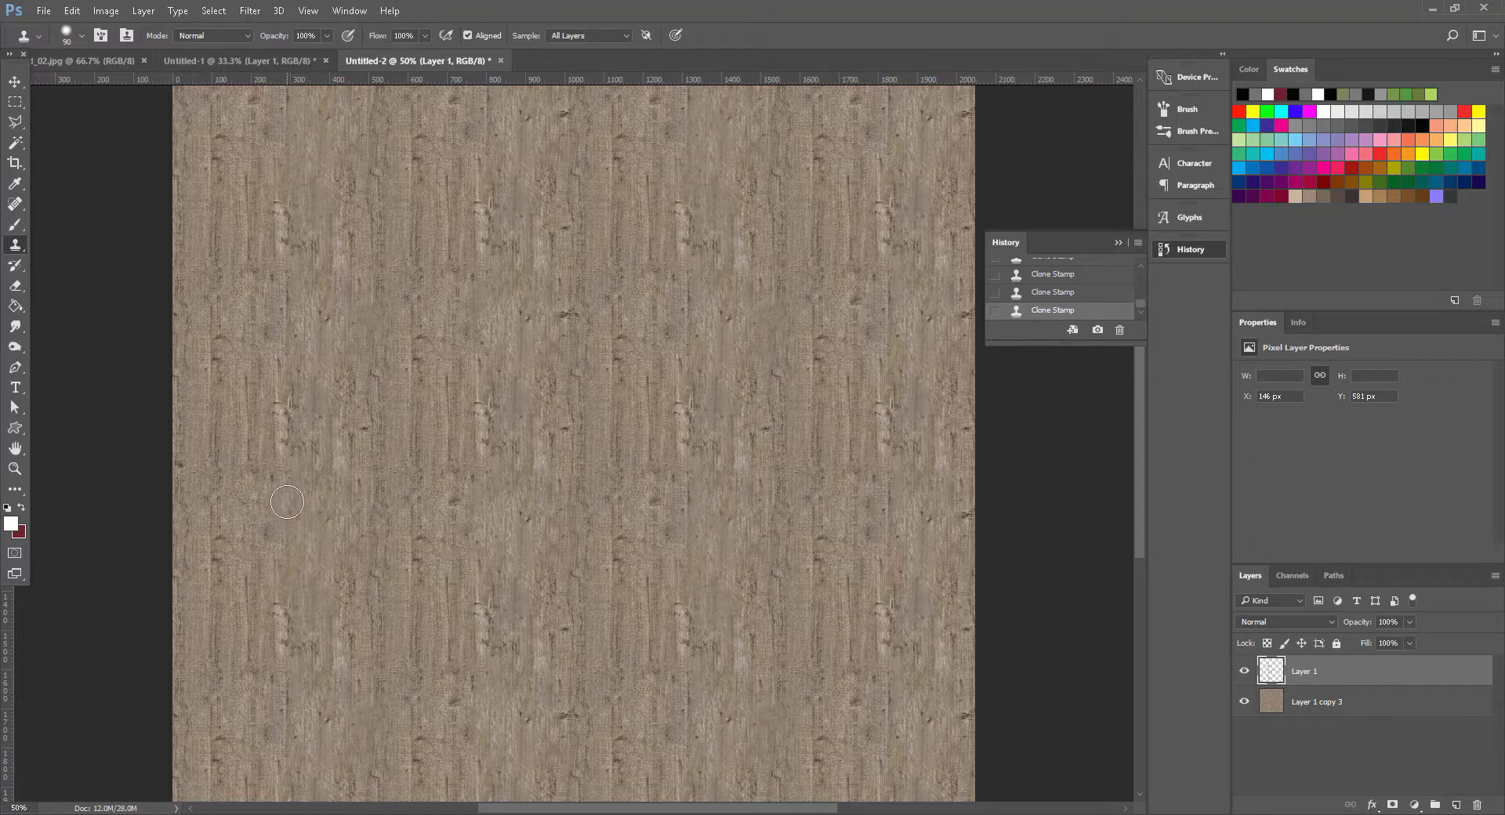
drag(279, 480, 280, 375)
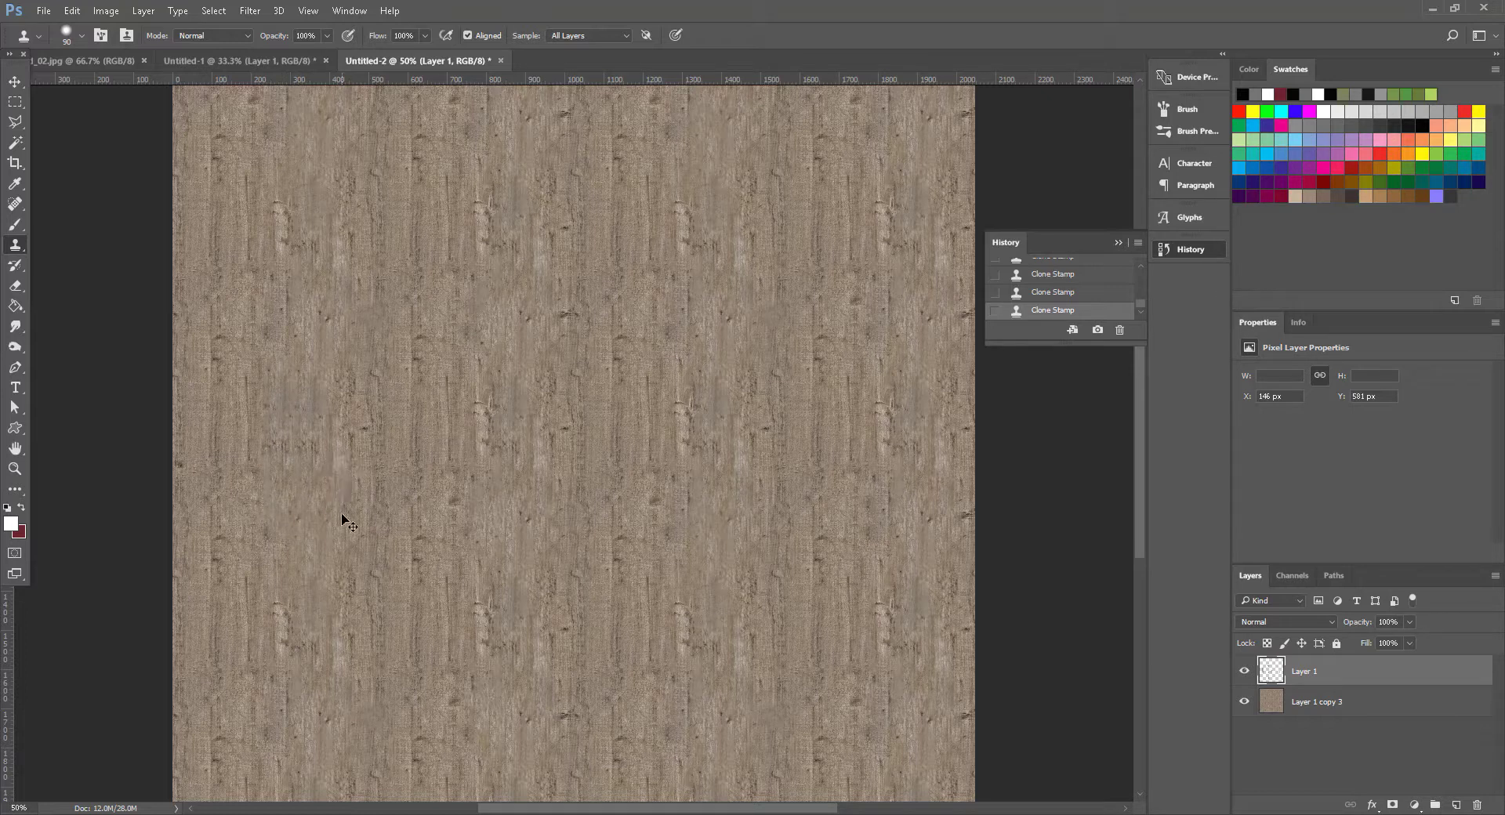
key(ctrl+z)
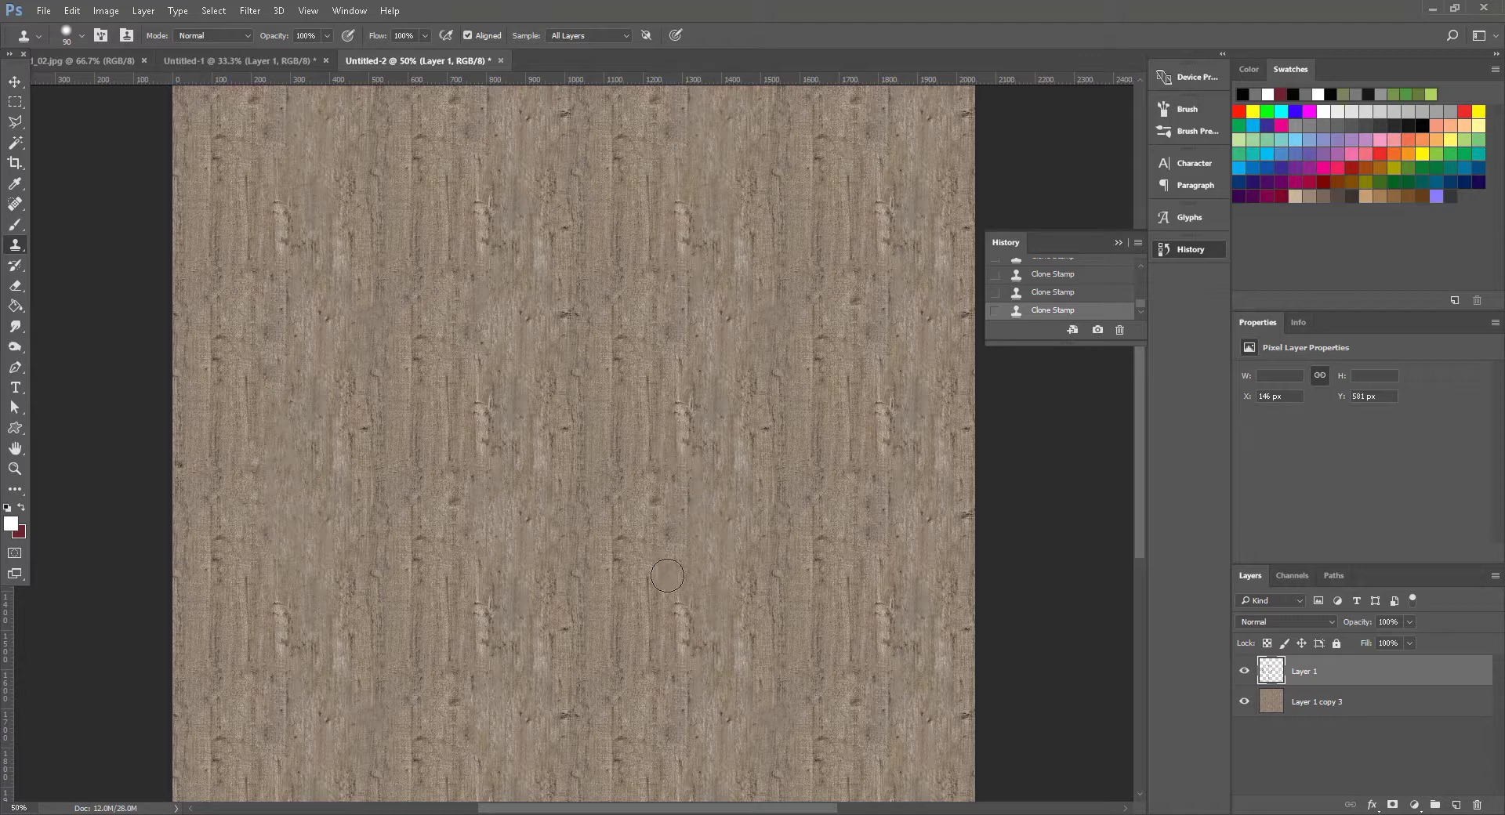
click(683, 616)
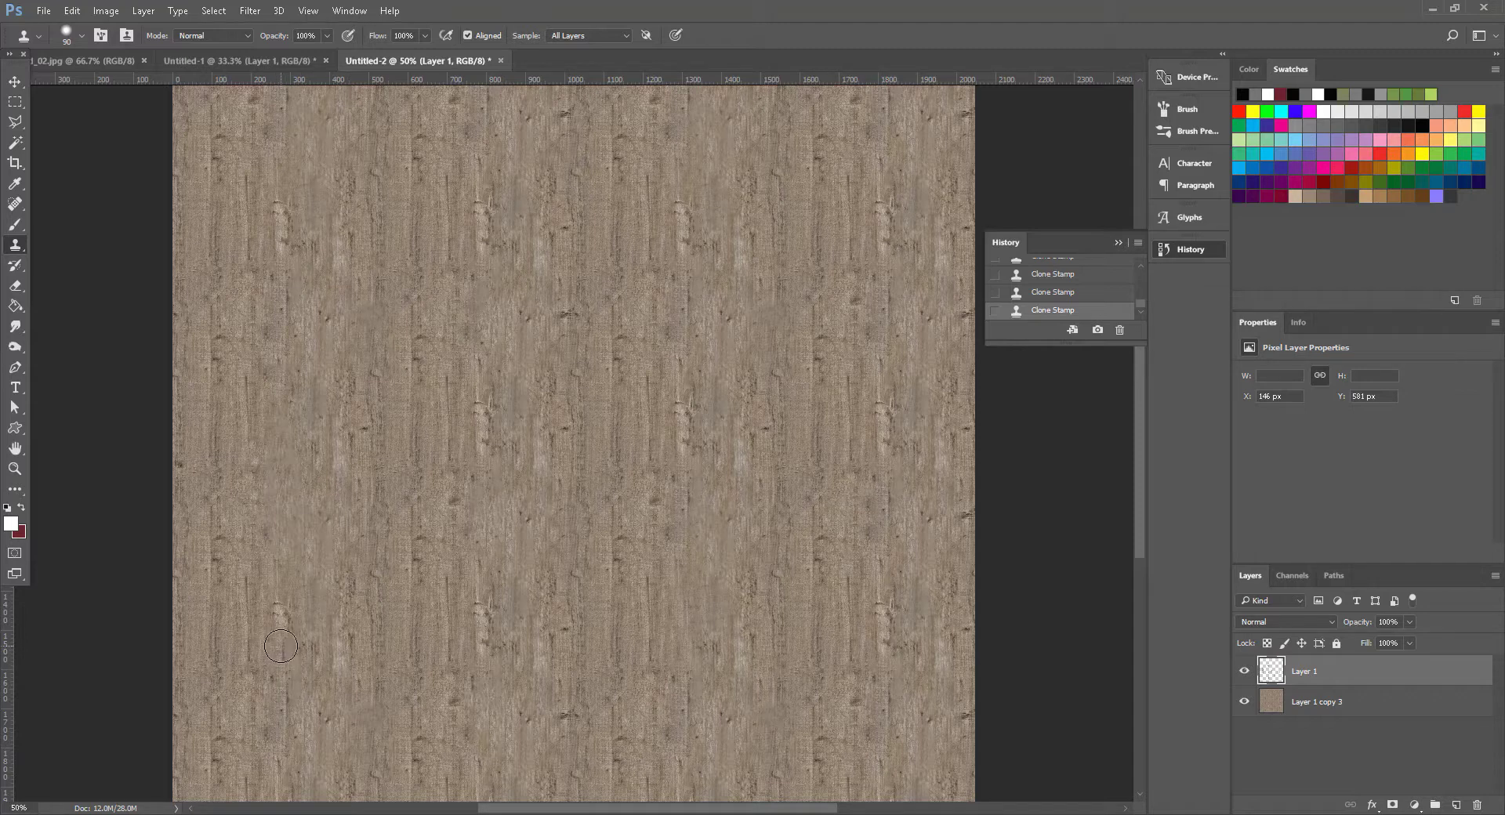
key(alt)
alt+click(280, 586)
key(alt)
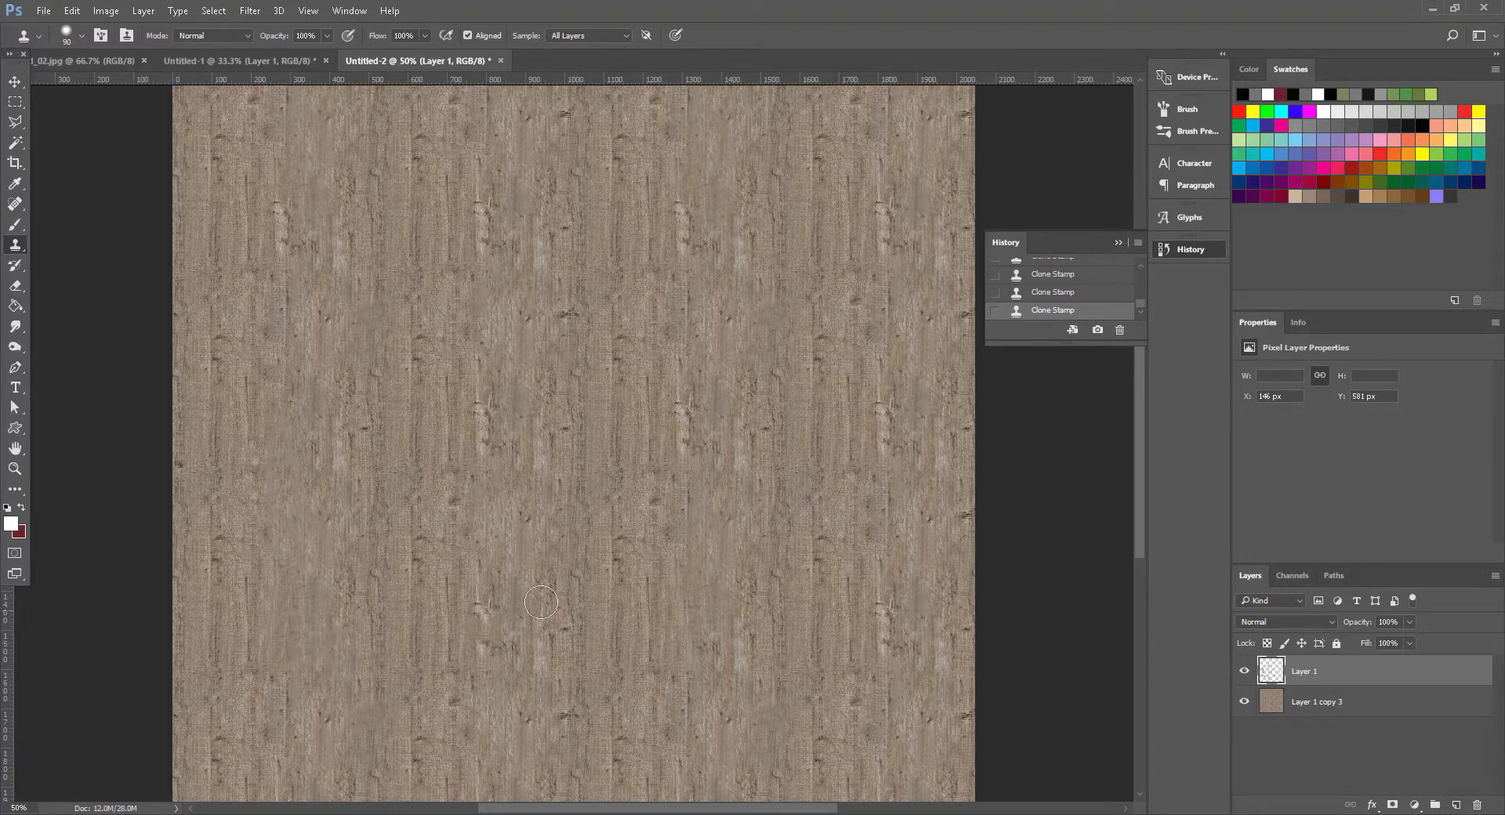
click(15, 468)
alt+click(615, 498)
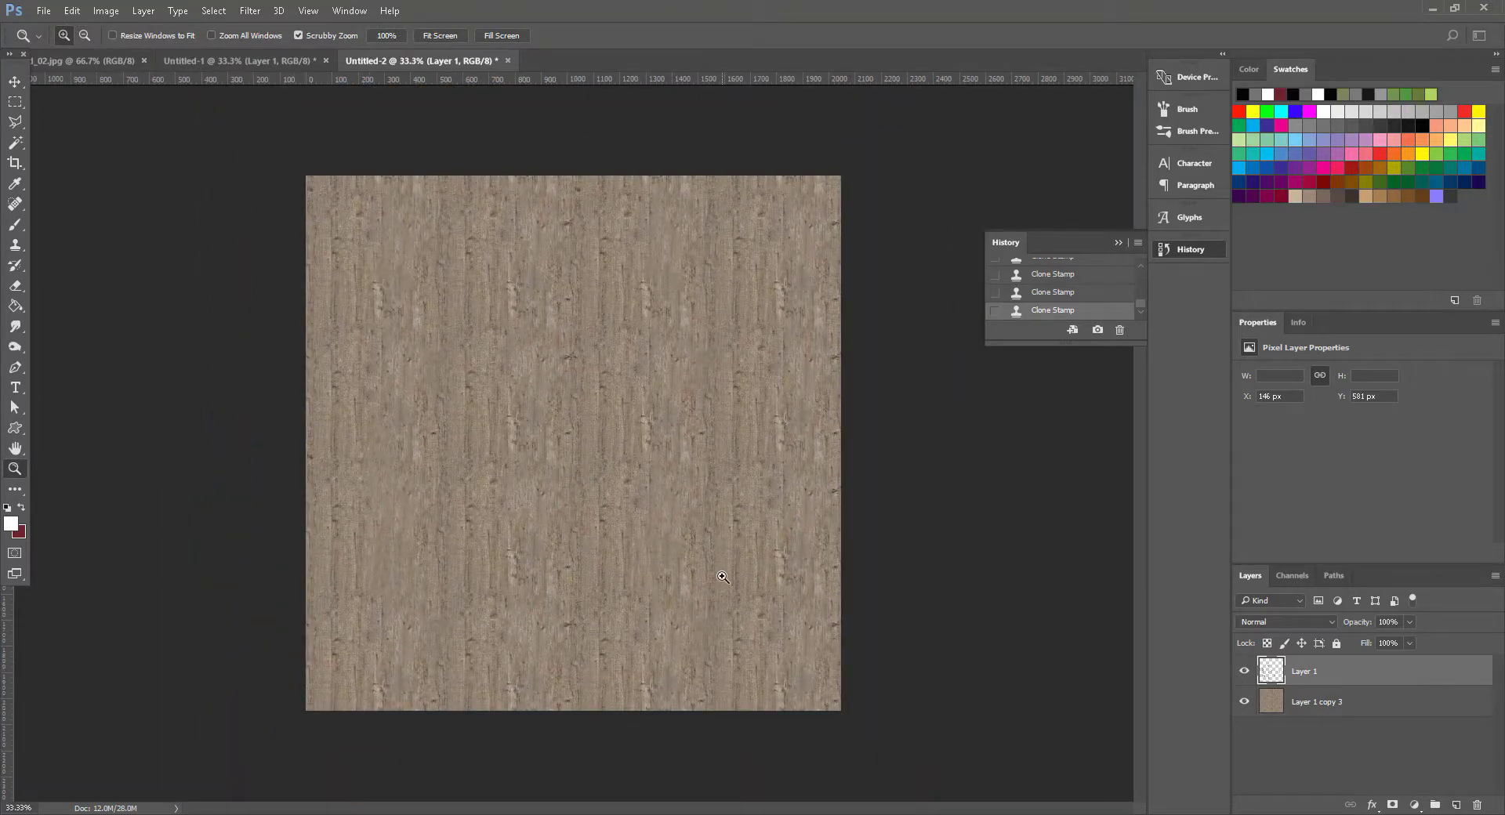
Step: Save the texture as a Targa file over the existing WoodGrain in the textures folder, accepting the replacement and Targa options
click(45, 10)
click(81, 191)
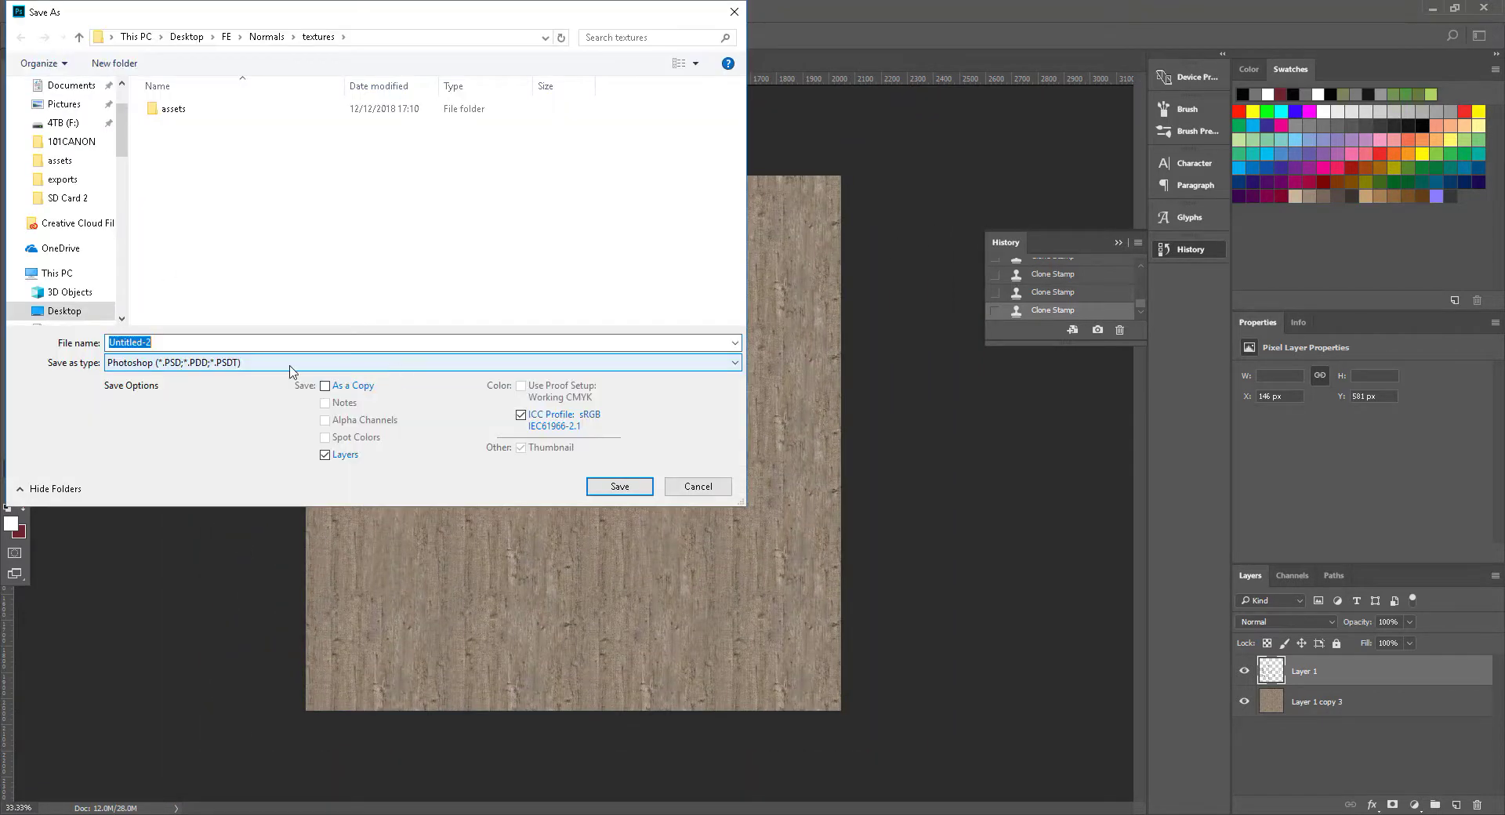
click(164, 368)
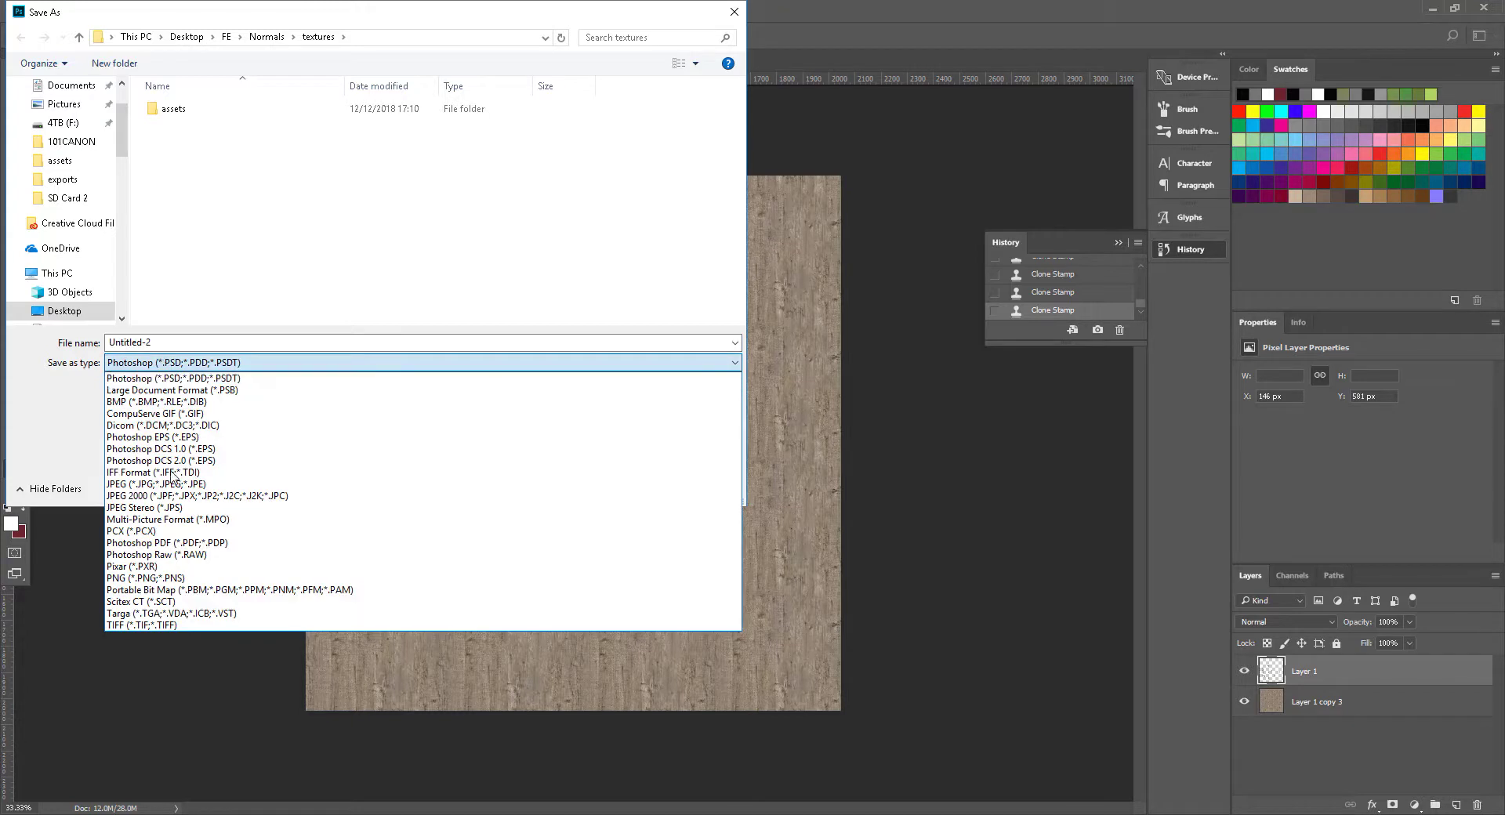
click(189, 613)
click(185, 127)
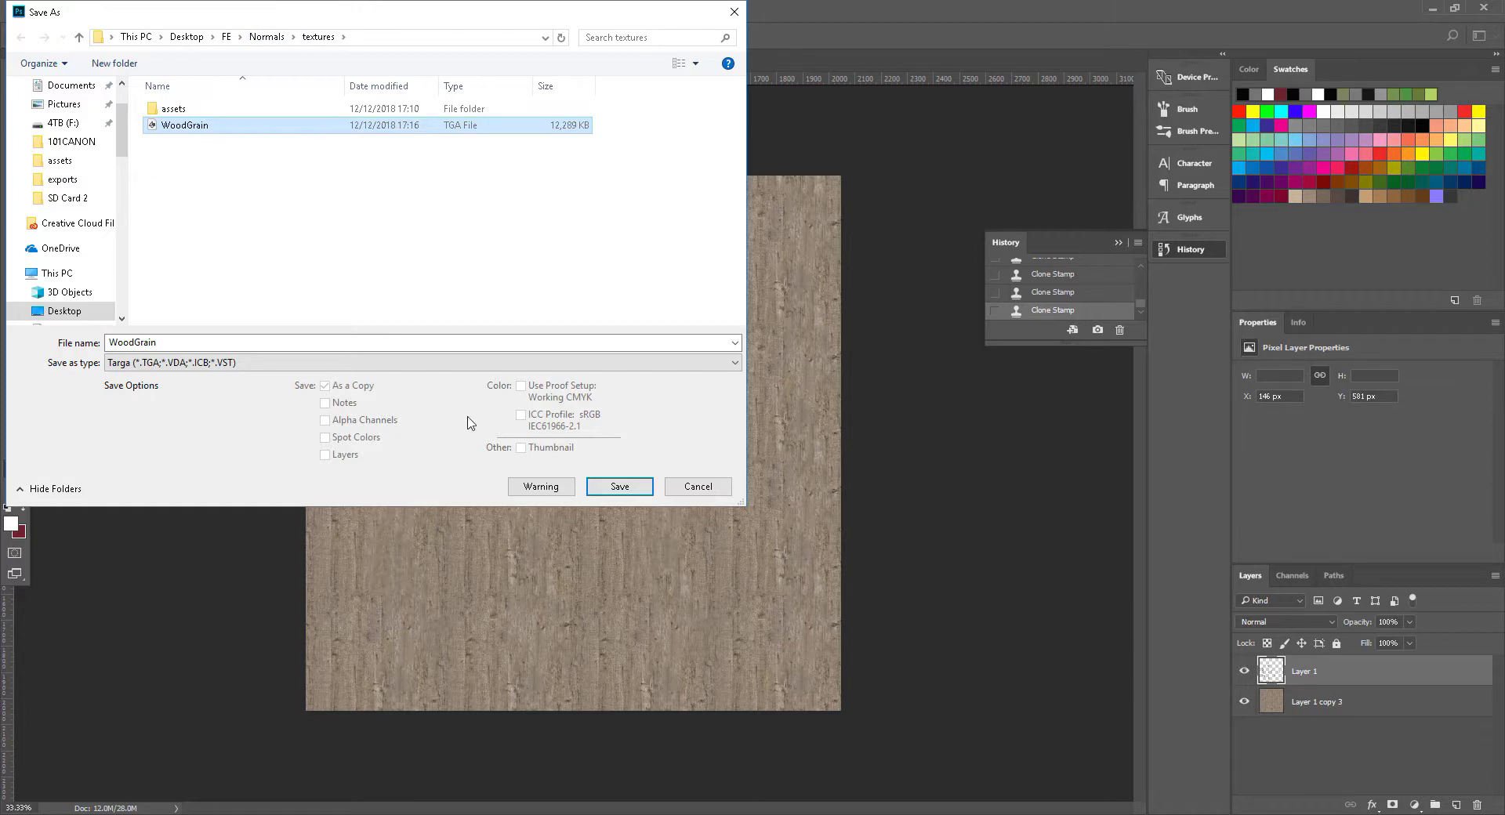
click(618, 487)
click(789, 416)
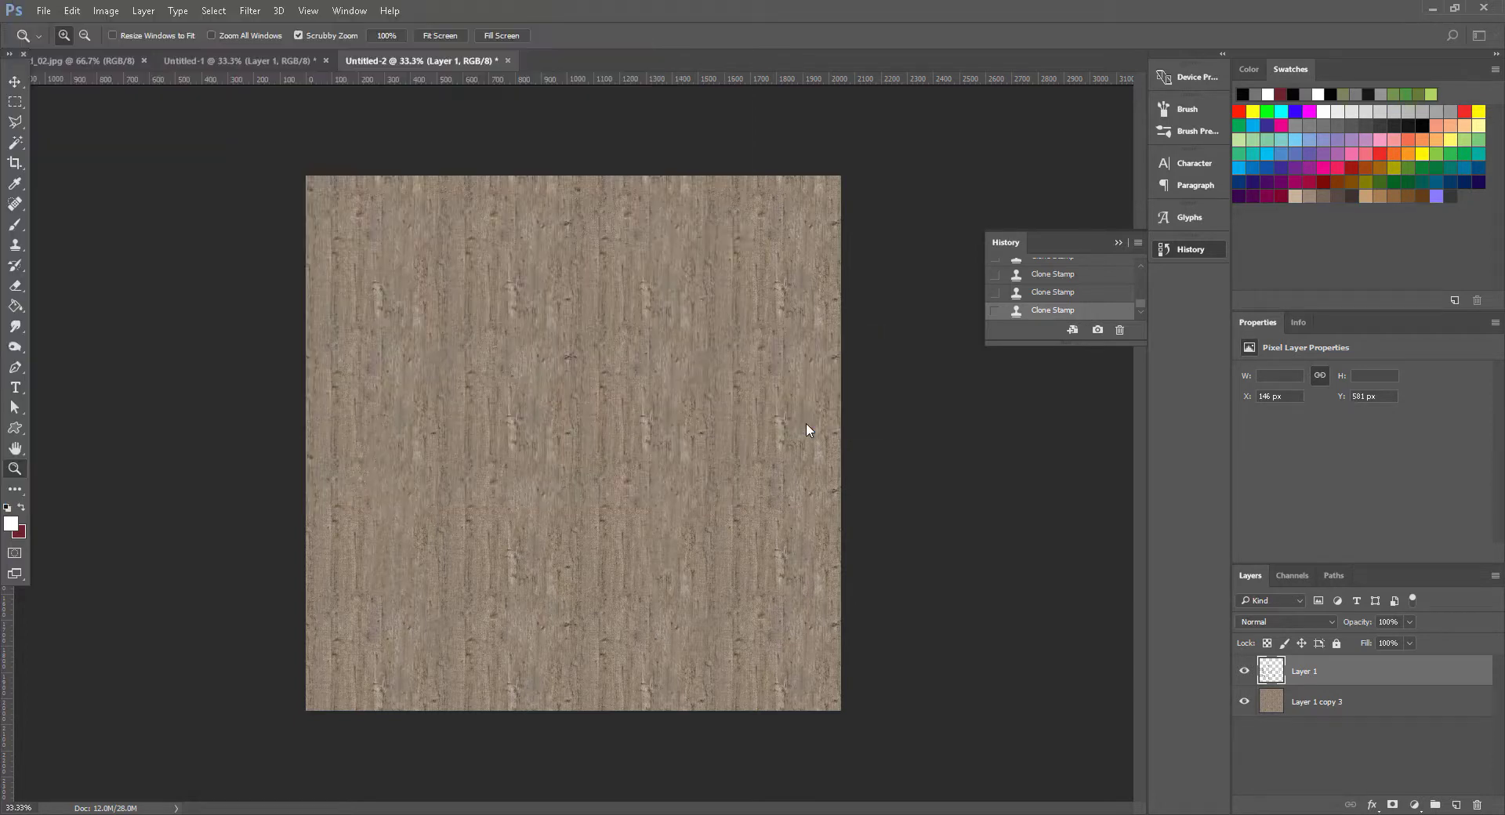
click(785, 276)
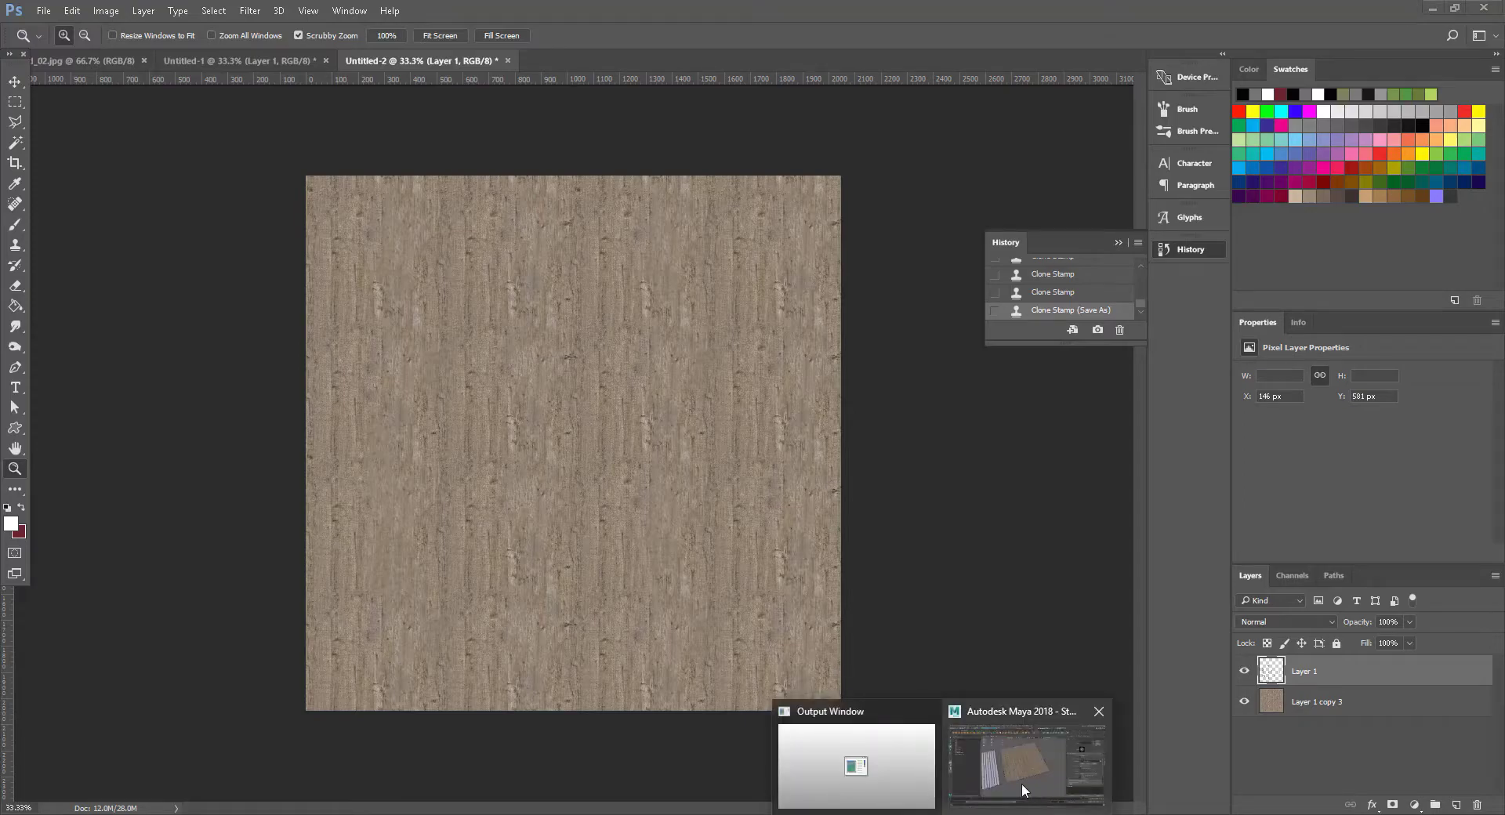
Step: Switch to Maya and reload WoodGrain.tga in the file2 texture node to update the textured plane
click(1027, 765)
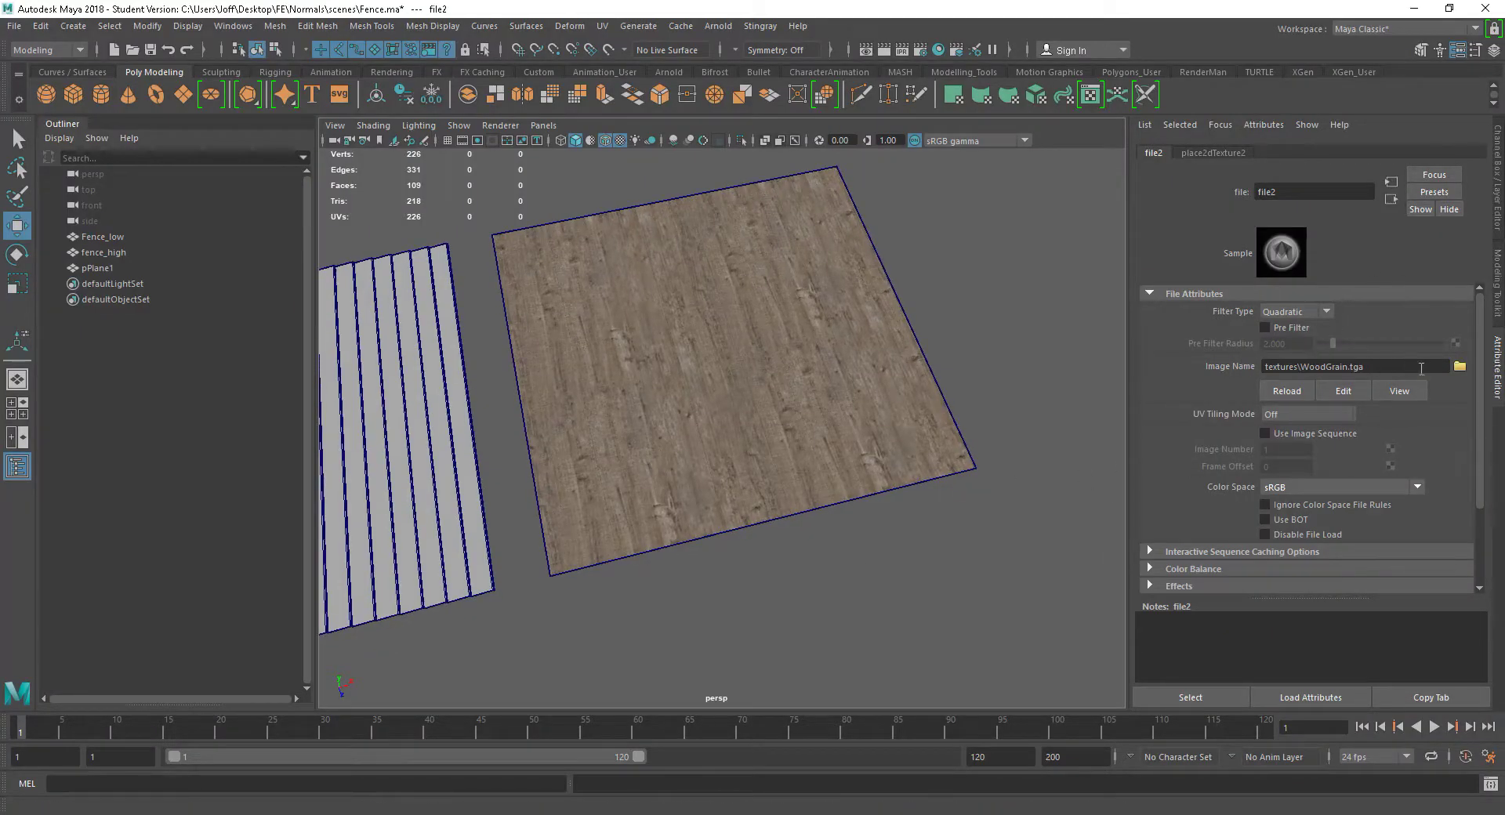
click(1287, 390)
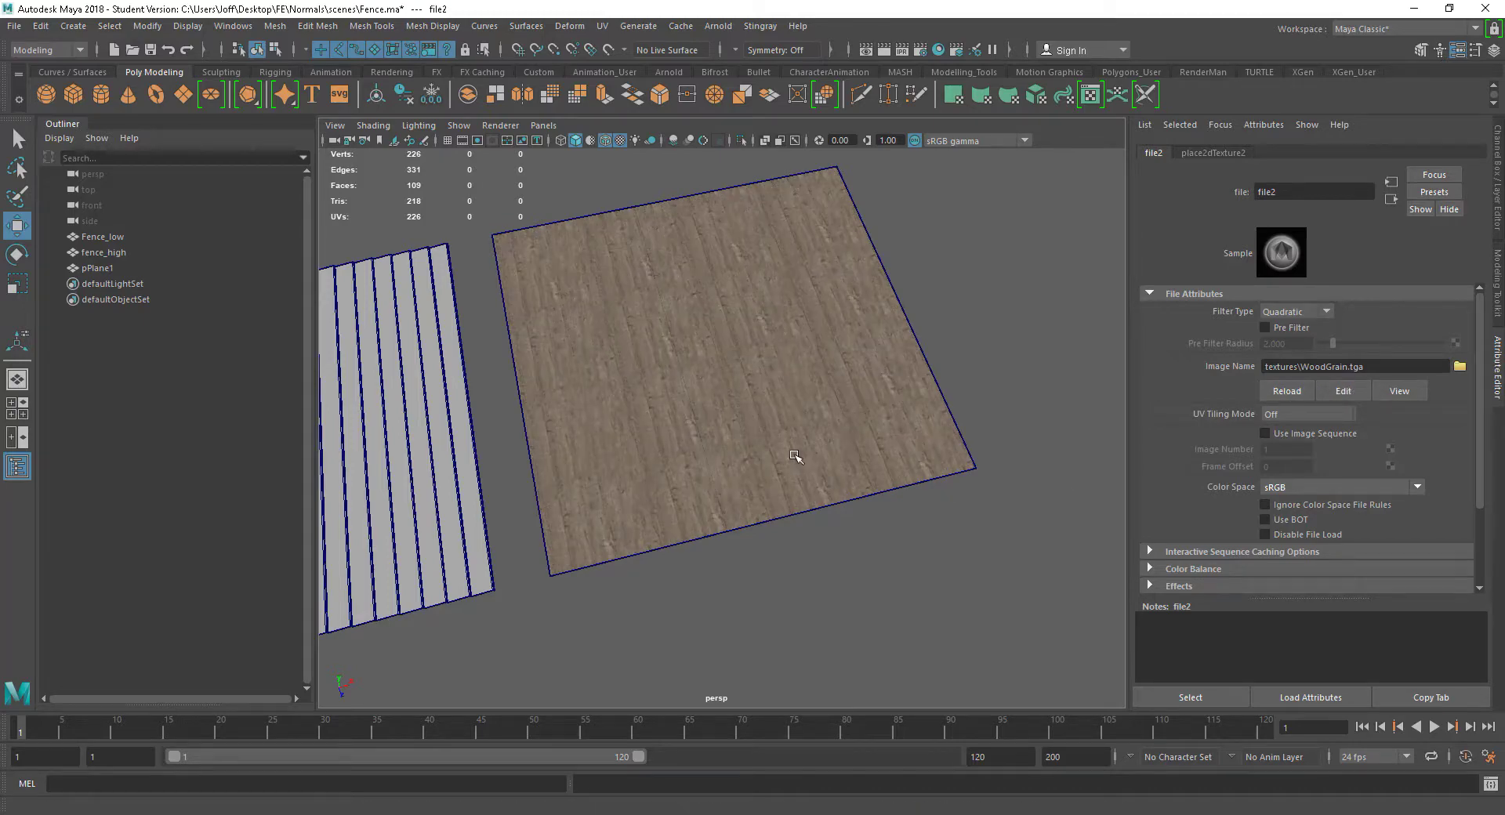
scroll(945, 448, up, 5)
drag(945, 447, 763, 470)
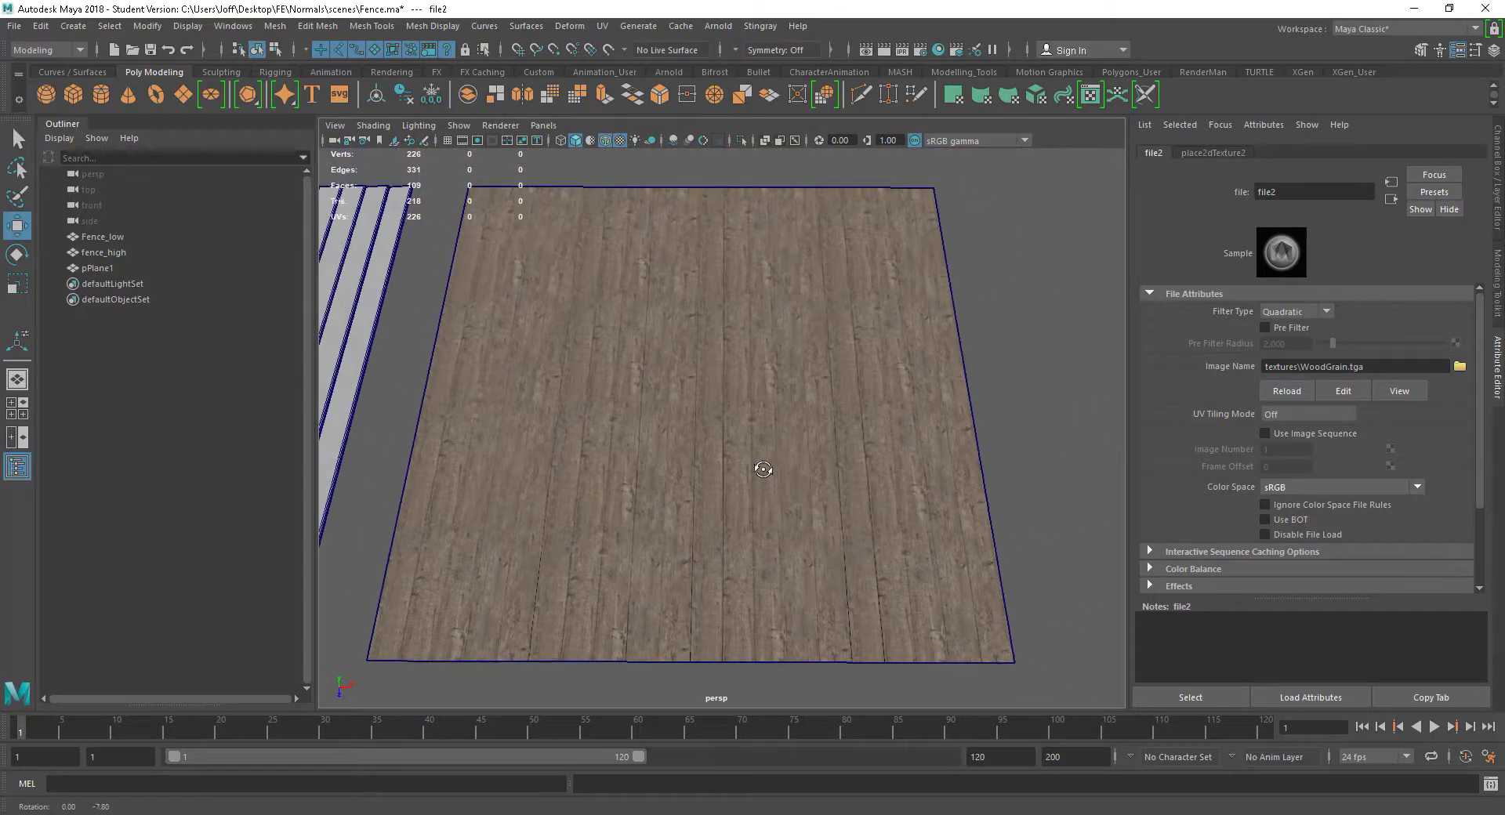
Step: Select the wood-textured plane and snap its pivot to the front corner vertex nearest the fence
click(749, 513)
key(f)
drag(682, 521, 539, 503)
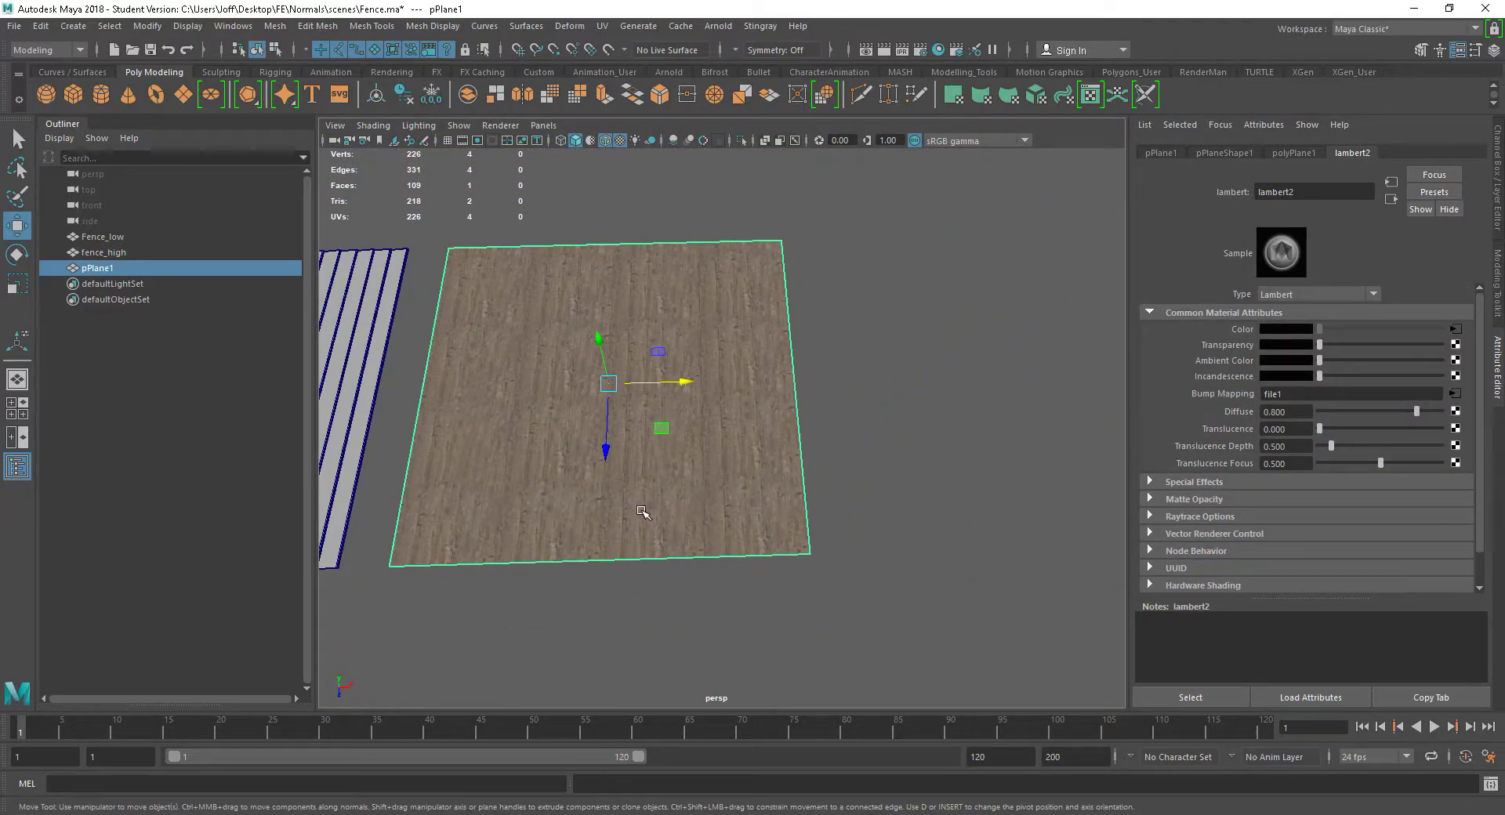
key(d)
key(v)
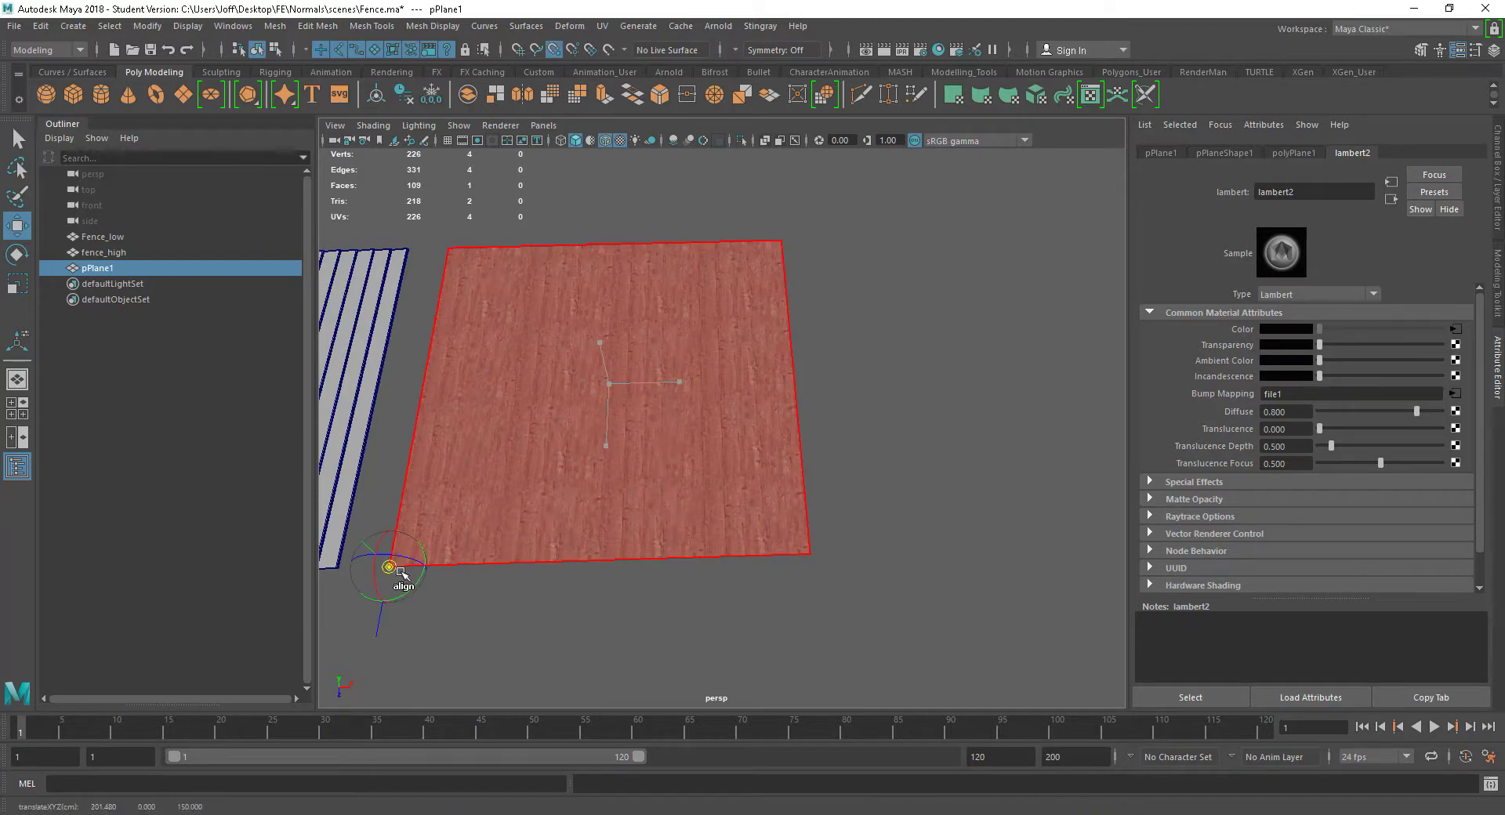
Step: Duplicate the textured plane and snap the copy flush against the original's side edge away from the fence
key(ctrl+d)
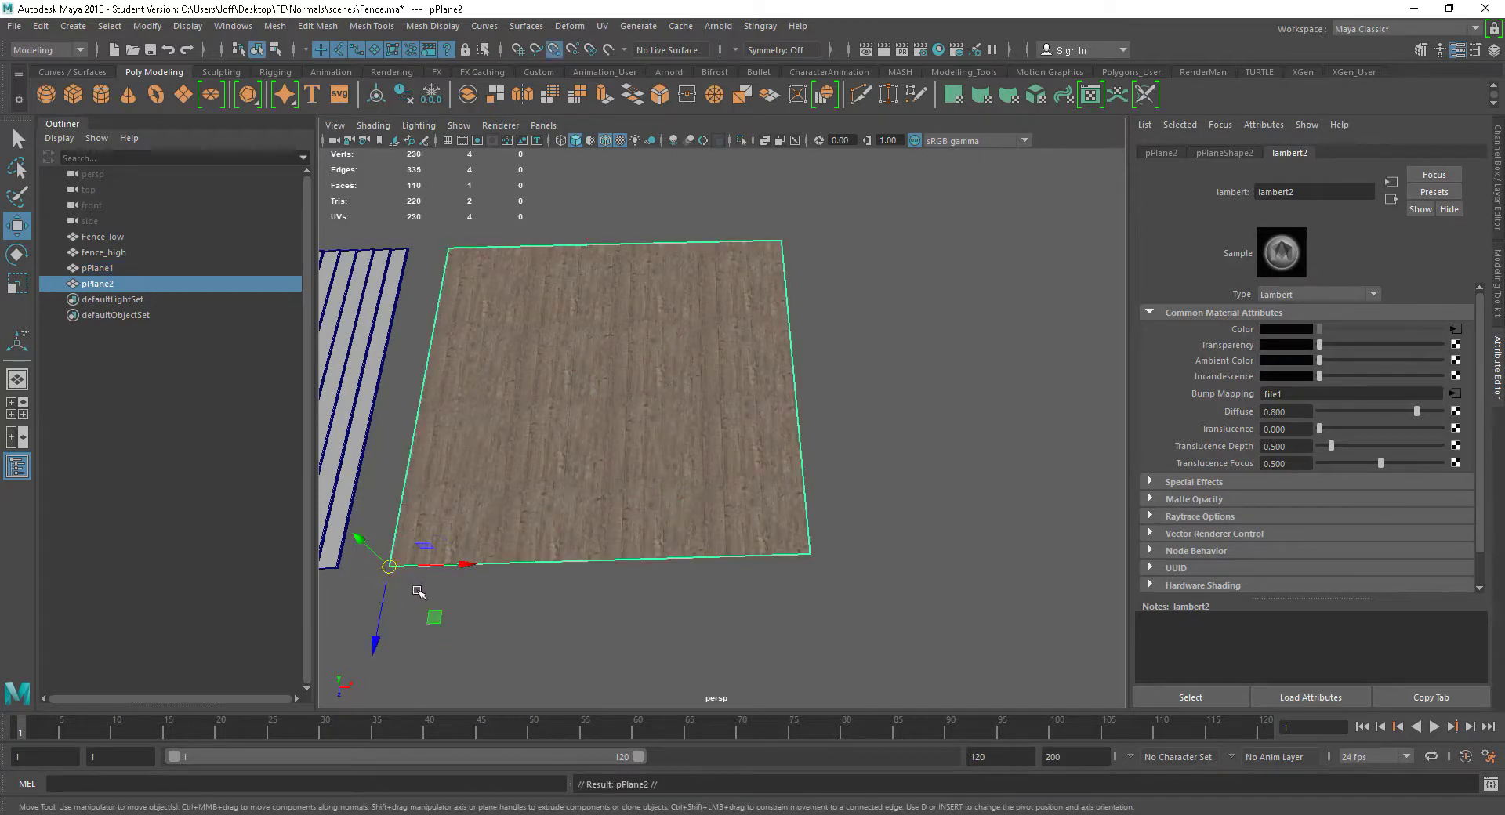
drag(426, 576, 797, 573)
click(950, 631)
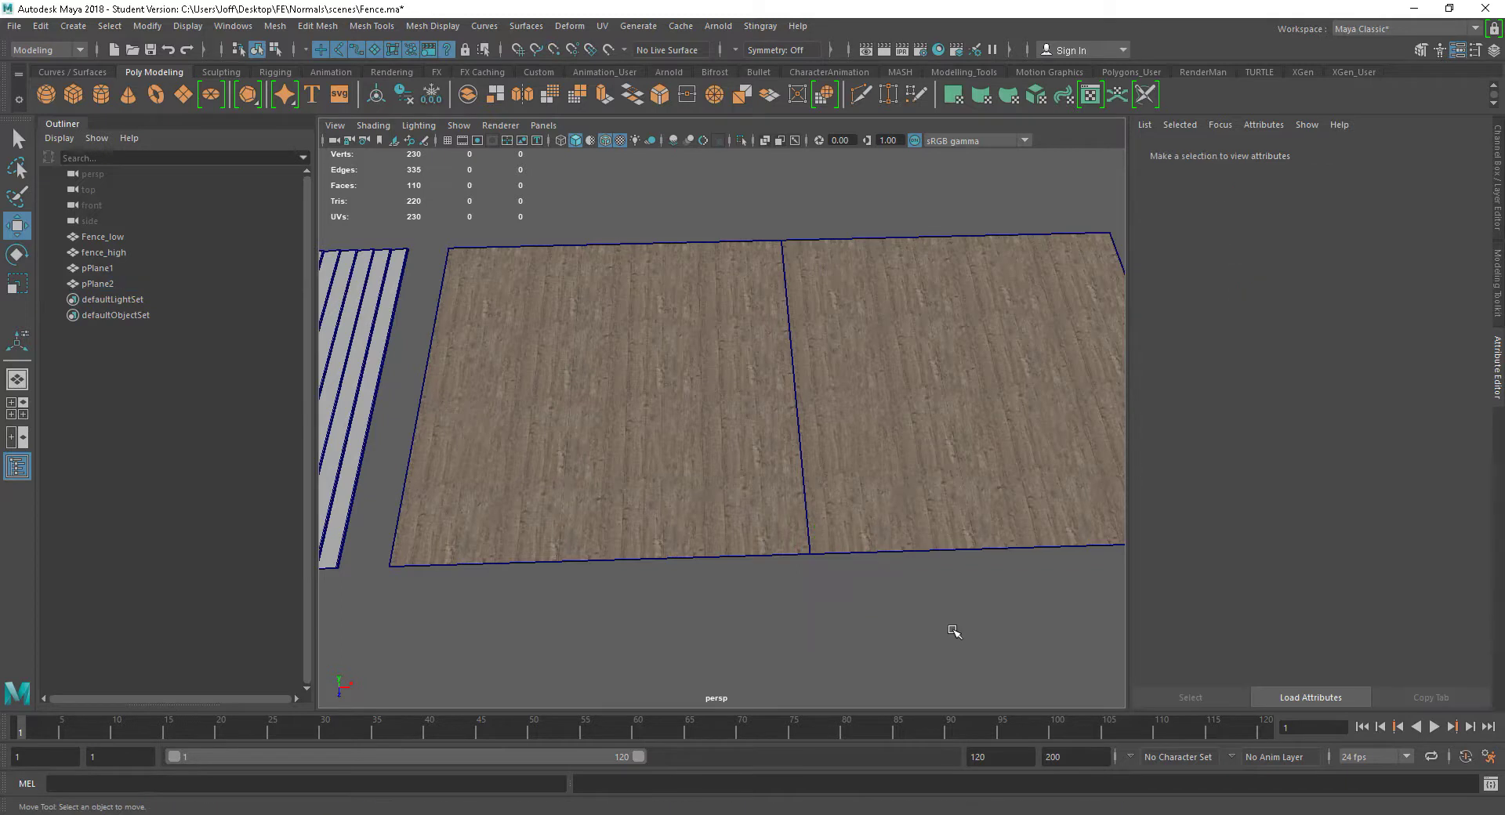
Step: Turn off the wireframe overlay on shaded objects and examine the wood tiling across the seam between the two planes
scroll(942, 642, up, 1)
click(373, 126)
click(416, 263)
alt+drag(770, 603, 827, 504)
scroll(901, 605, up, 5)
alt+drag(778, 398, 760, 501)
scroll(645, 436, down, 6)
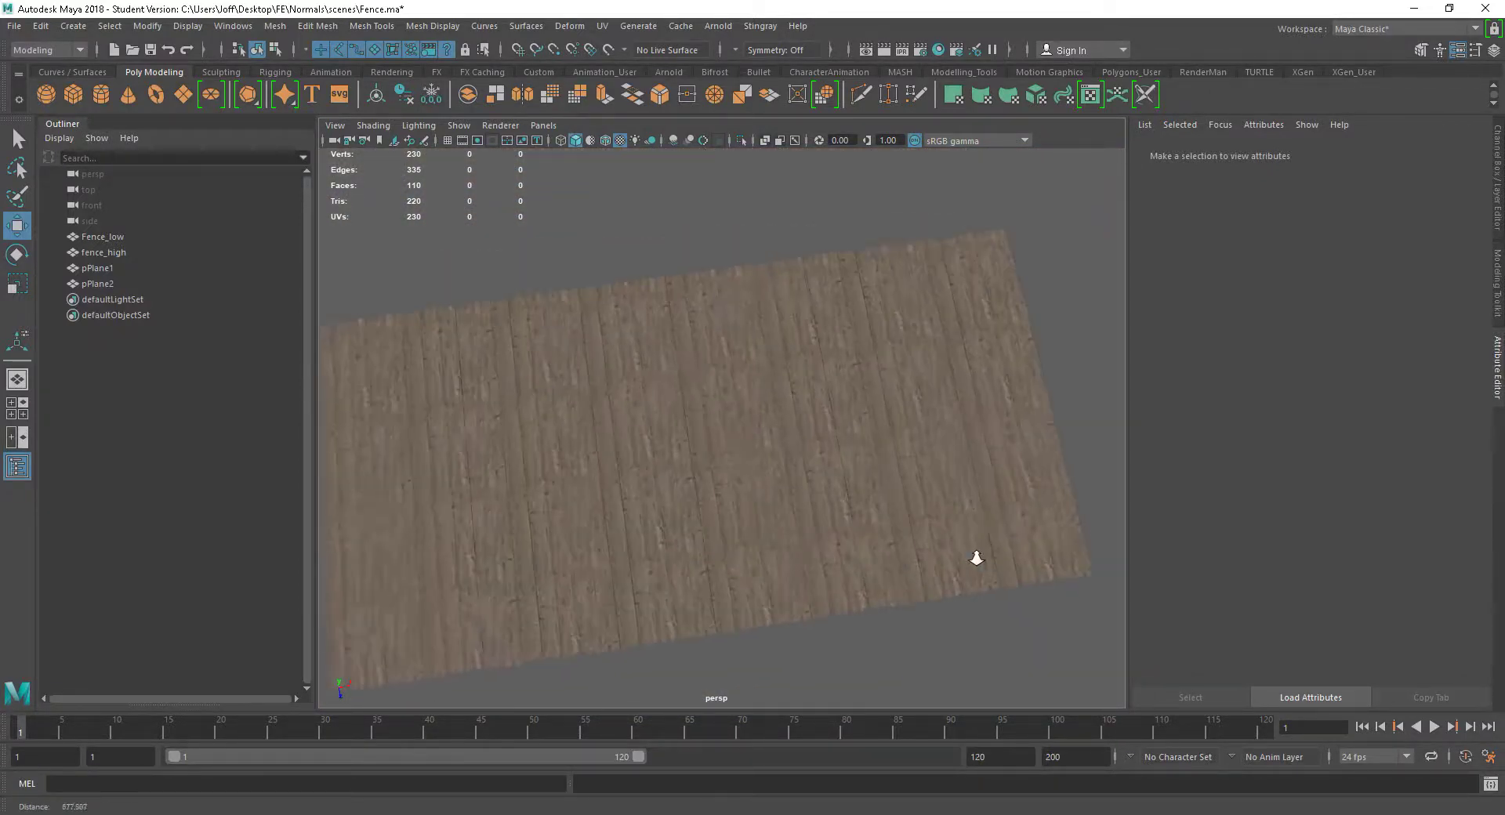
scroll(958, 551, up, 5)
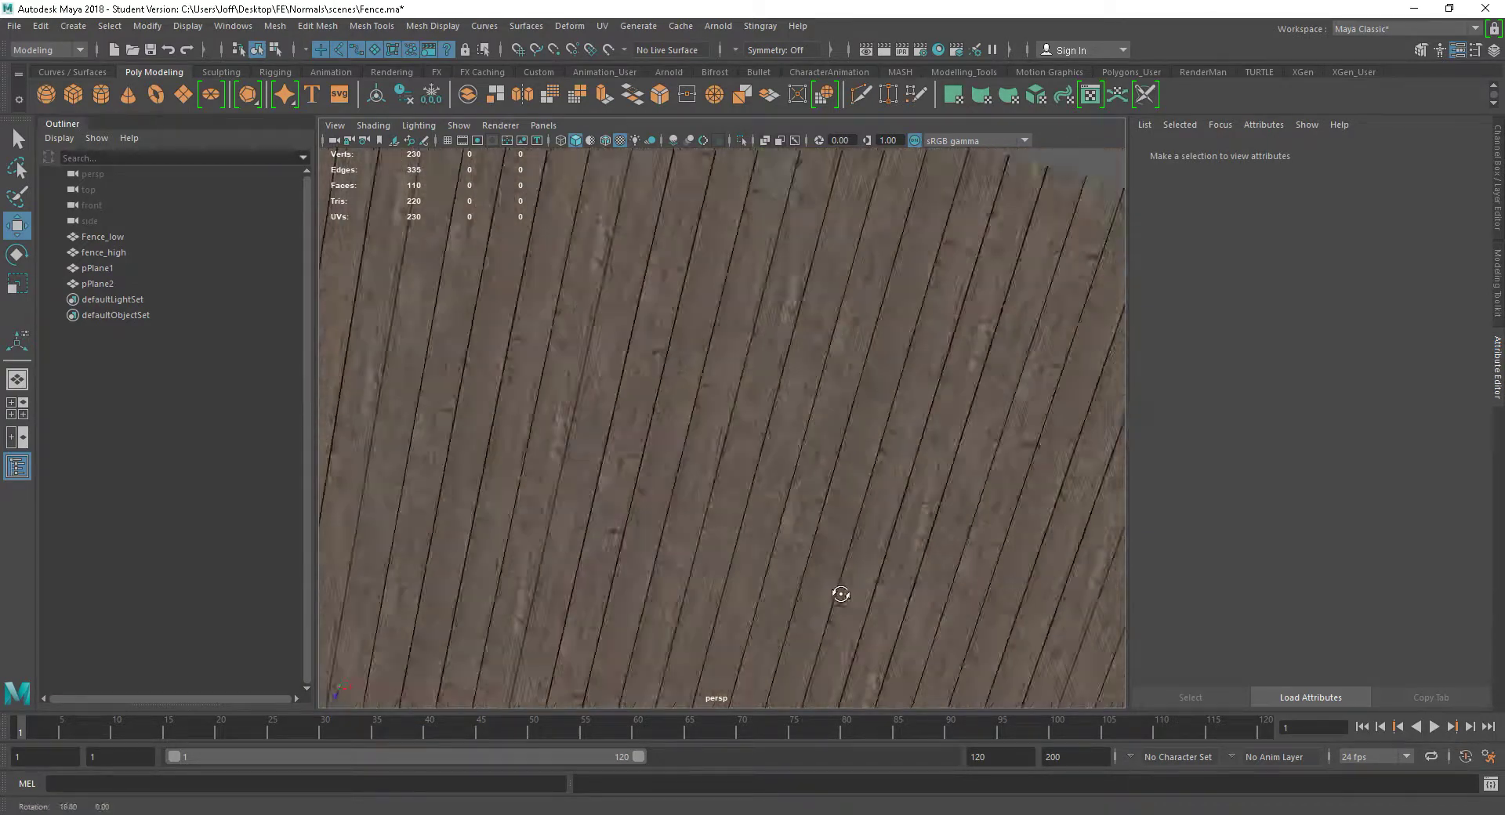